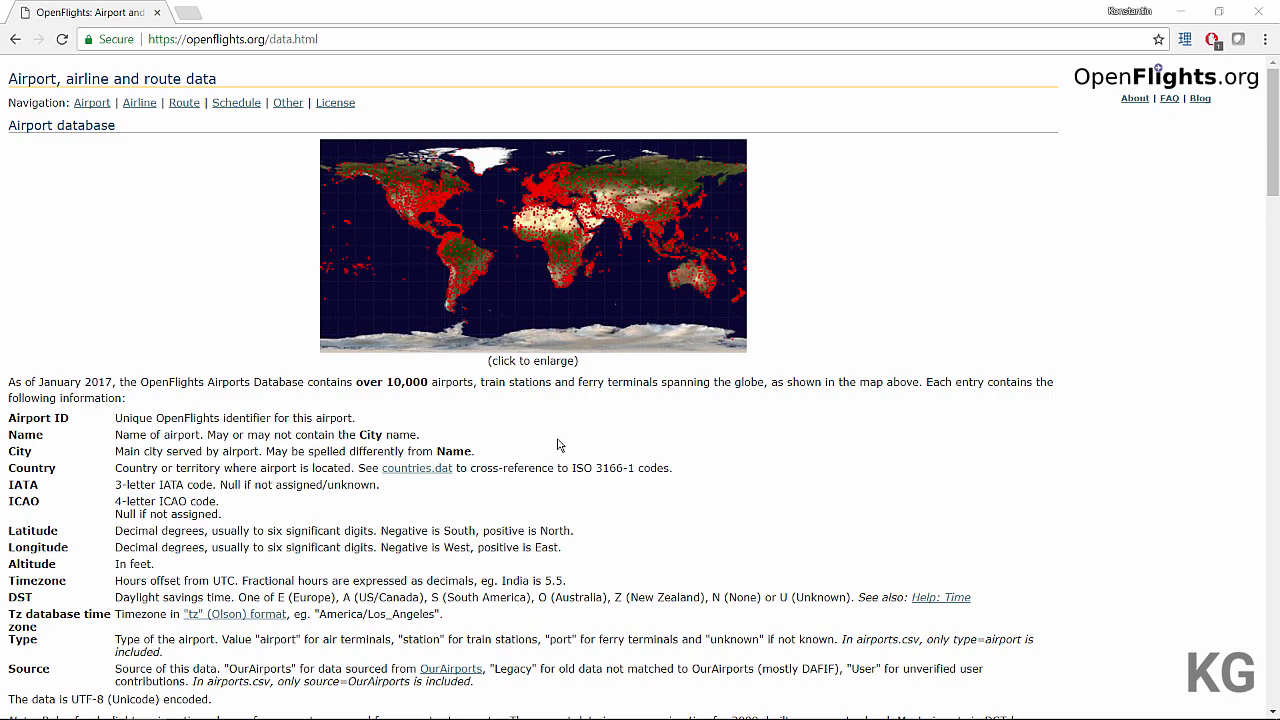
Step: Save the OpenFlights airports.dat link to Downloads as airports.csv
{"action": "left_click", "coordinate": [92, 104]}
{"action": "scroll", "coordinate": [282, 196], "scroll_direction": "down", "scroll_amount": 3}
{"action": "scroll", "coordinate": [267, 199], "scroll_direction": "down", "scroll_amount": 3}
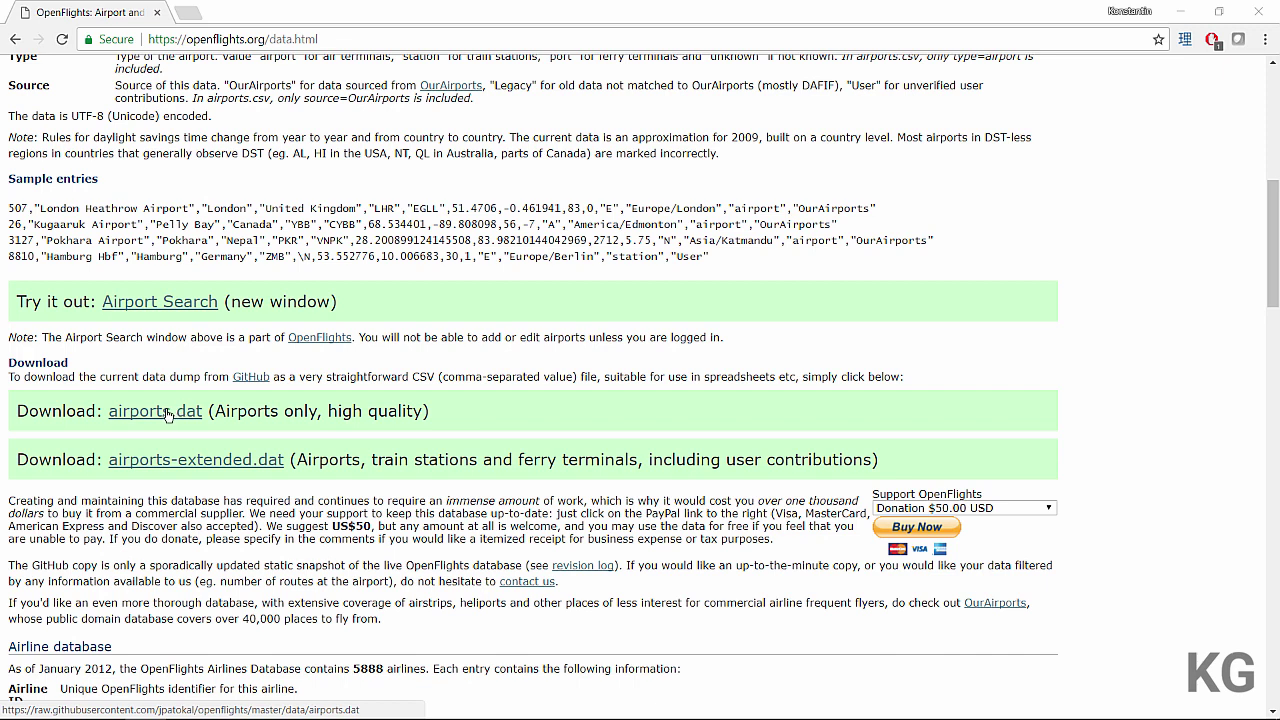
{"action": "right_click", "coordinate": [168, 416]}
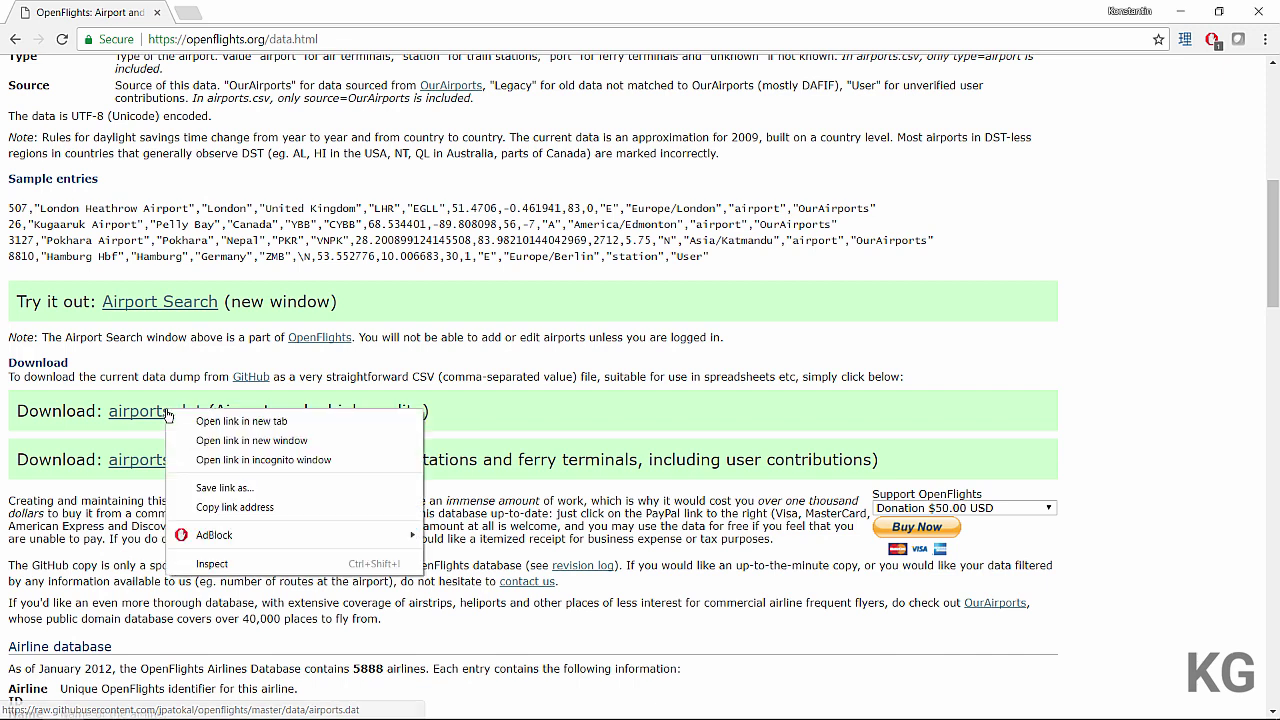
{"action": "left_click", "coordinate": [225, 488]}
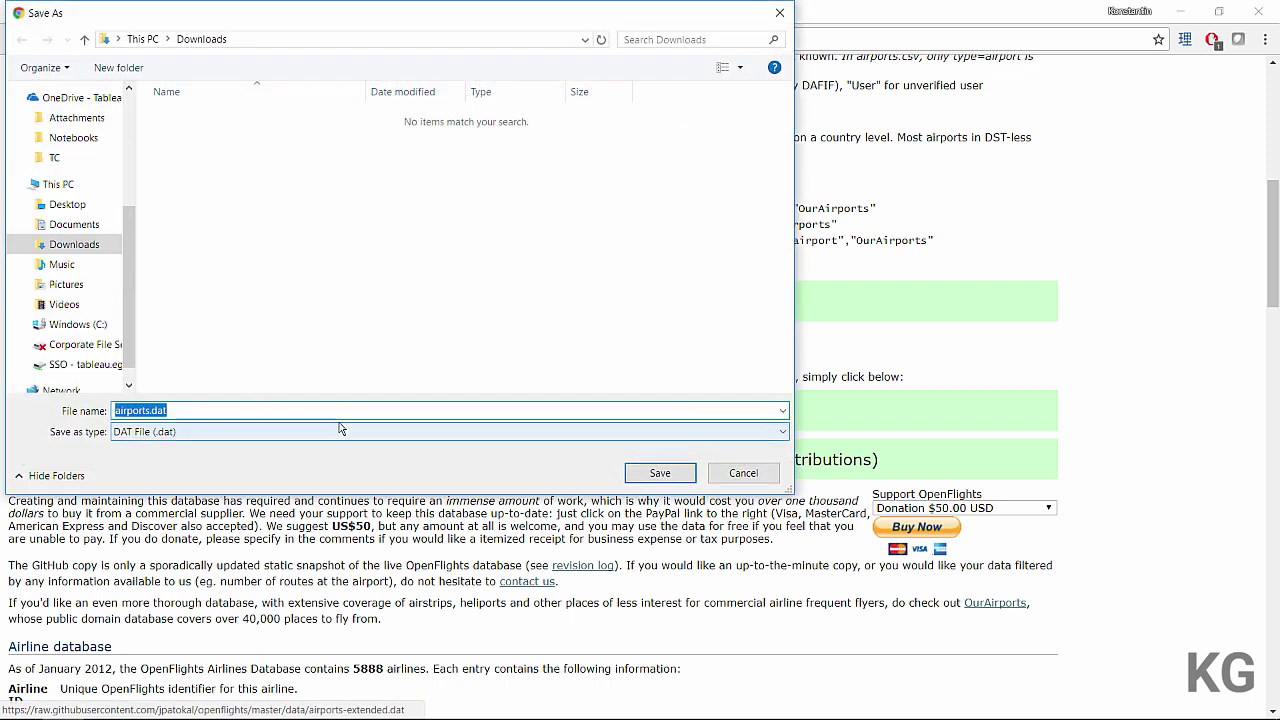
{"action": "left_click", "coordinate": [342, 410]}
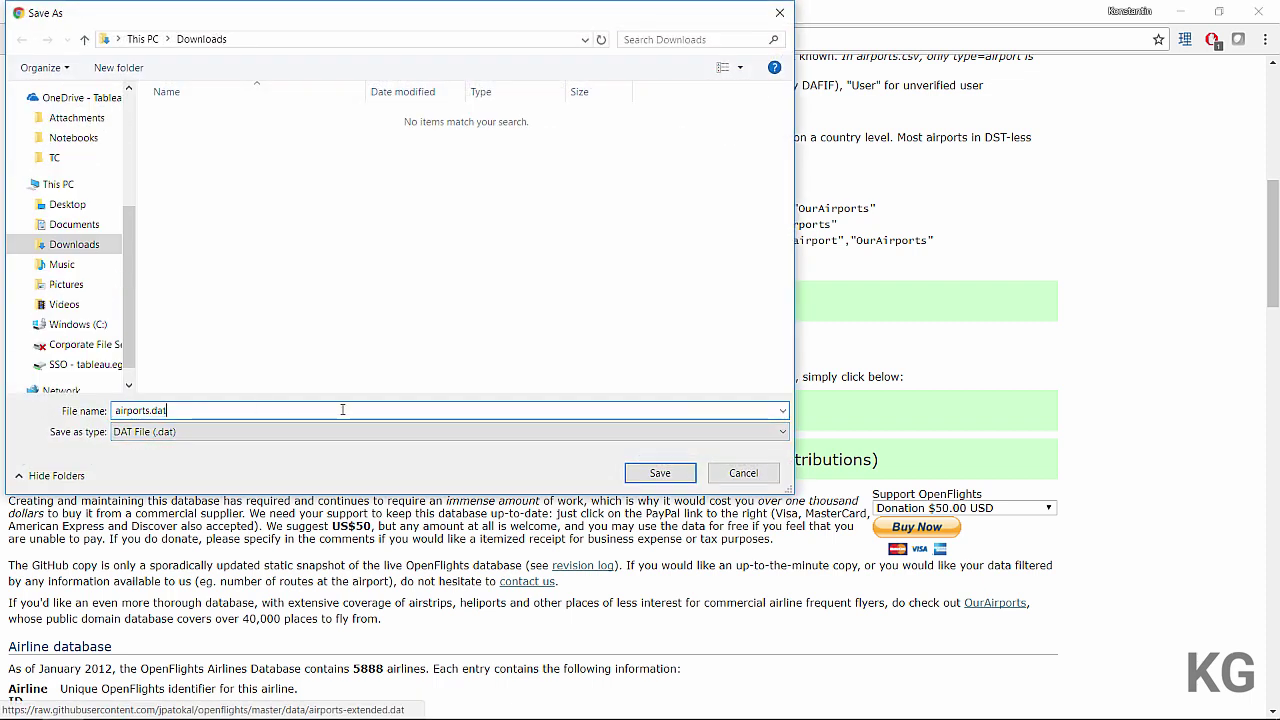
{"action": "key", "text": "BackSpace"}
{"action": "key", "text": "BackSpace"}
{"action": "key", "text": "BackSpace"}
{"action": "type", "text": "csv"}
{"action": "left_click", "coordinate": [660, 474]}
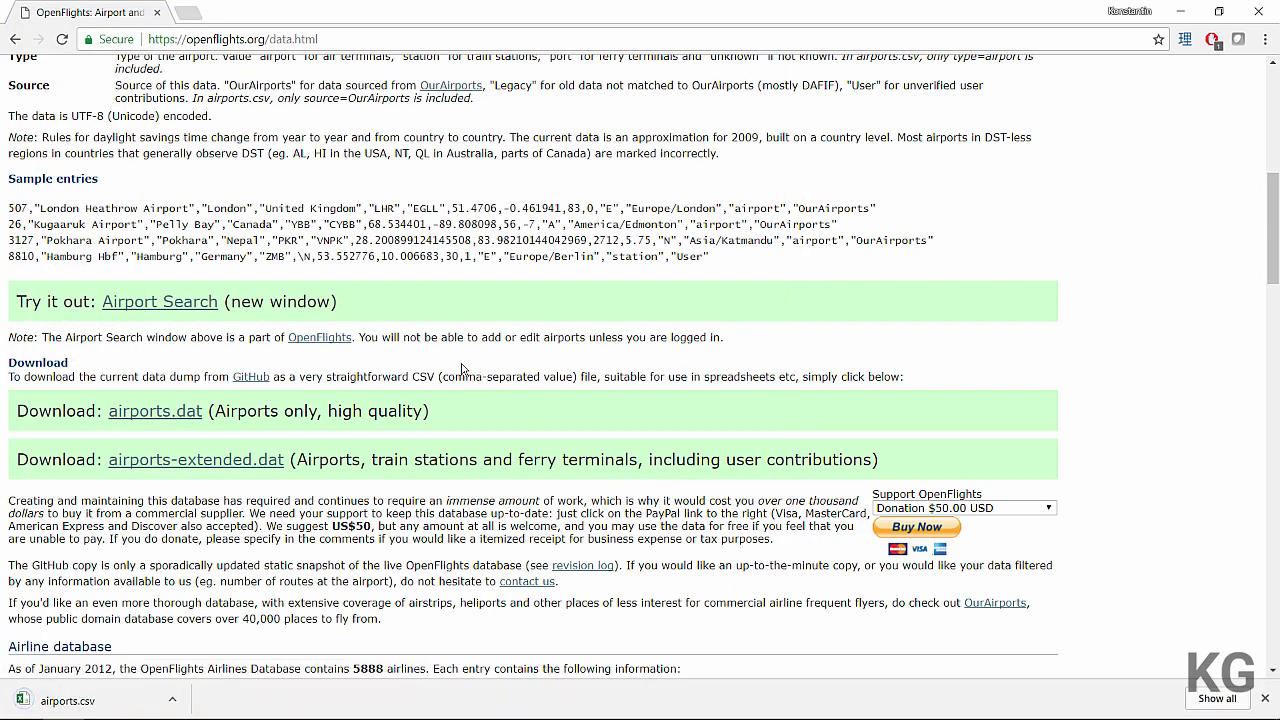
Step: Save the routes.dat link to the Downloads folder
{"action": "scroll", "coordinate": [420, 341], "scroll_direction": "down", "scroll_amount": 5}
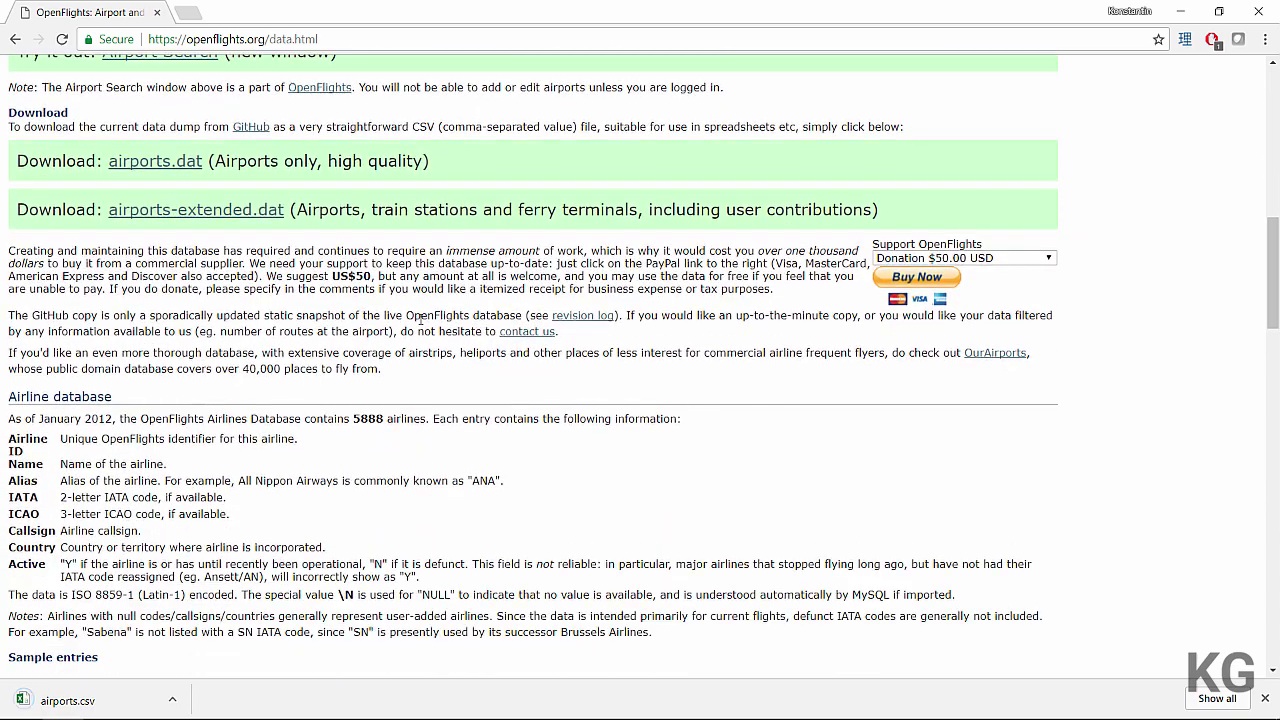
{"action": "scroll", "coordinate": [423, 286], "scroll_direction": "down", "scroll_amount": 5}
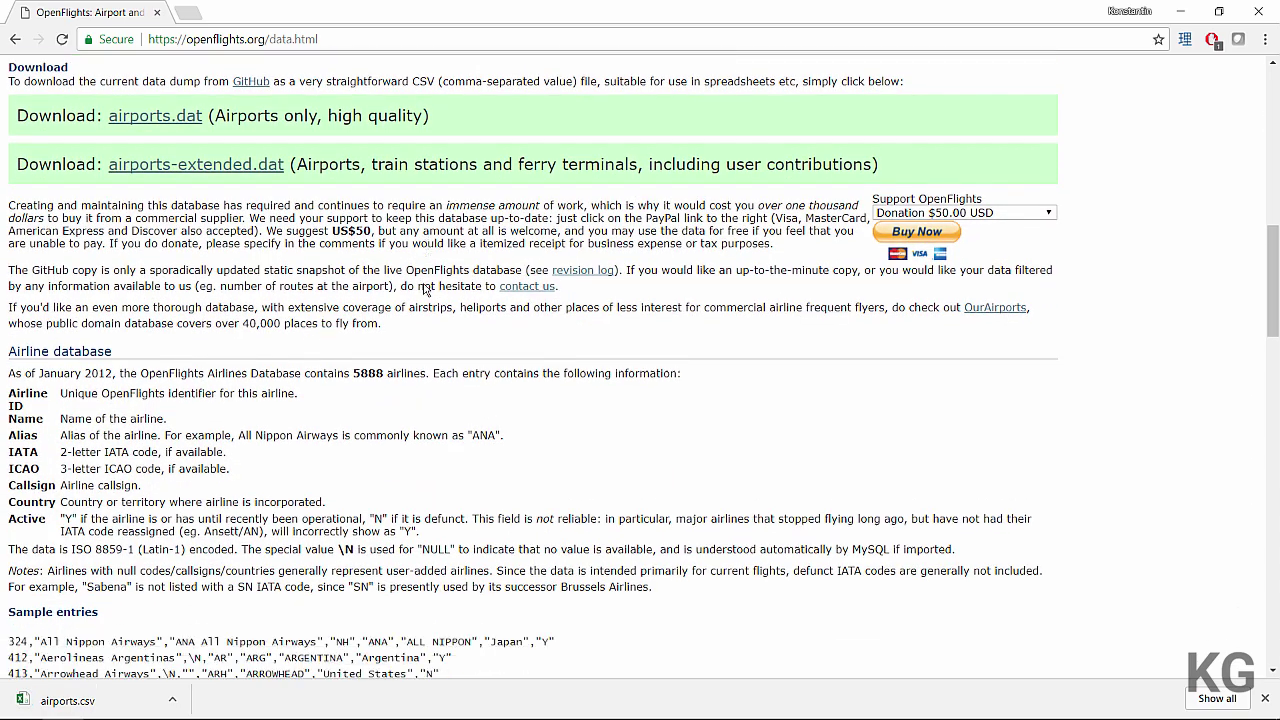
{"action": "scroll", "coordinate": [423, 285], "scroll_direction": "down", "scroll_amount": 18}
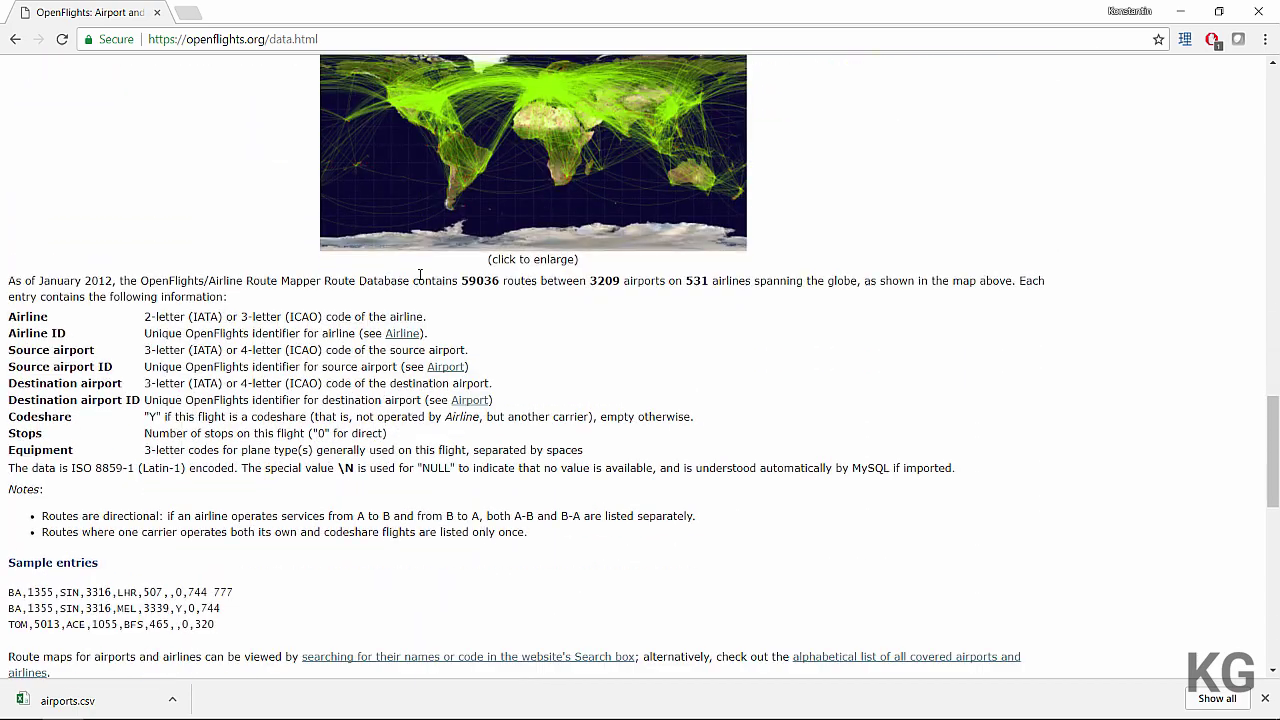
{"action": "scroll", "coordinate": [420, 276], "scroll_direction": "down", "scroll_amount": 5}
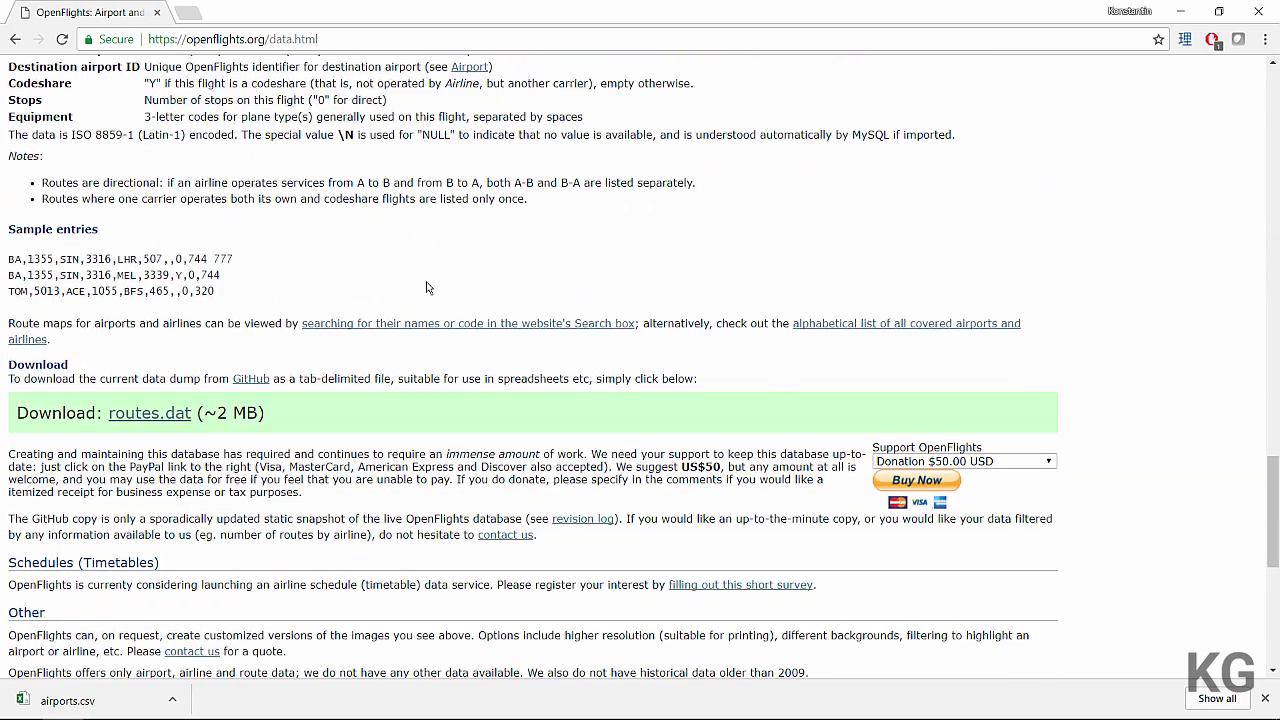
{"action": "right_click", "coordinate": [155, 418]}
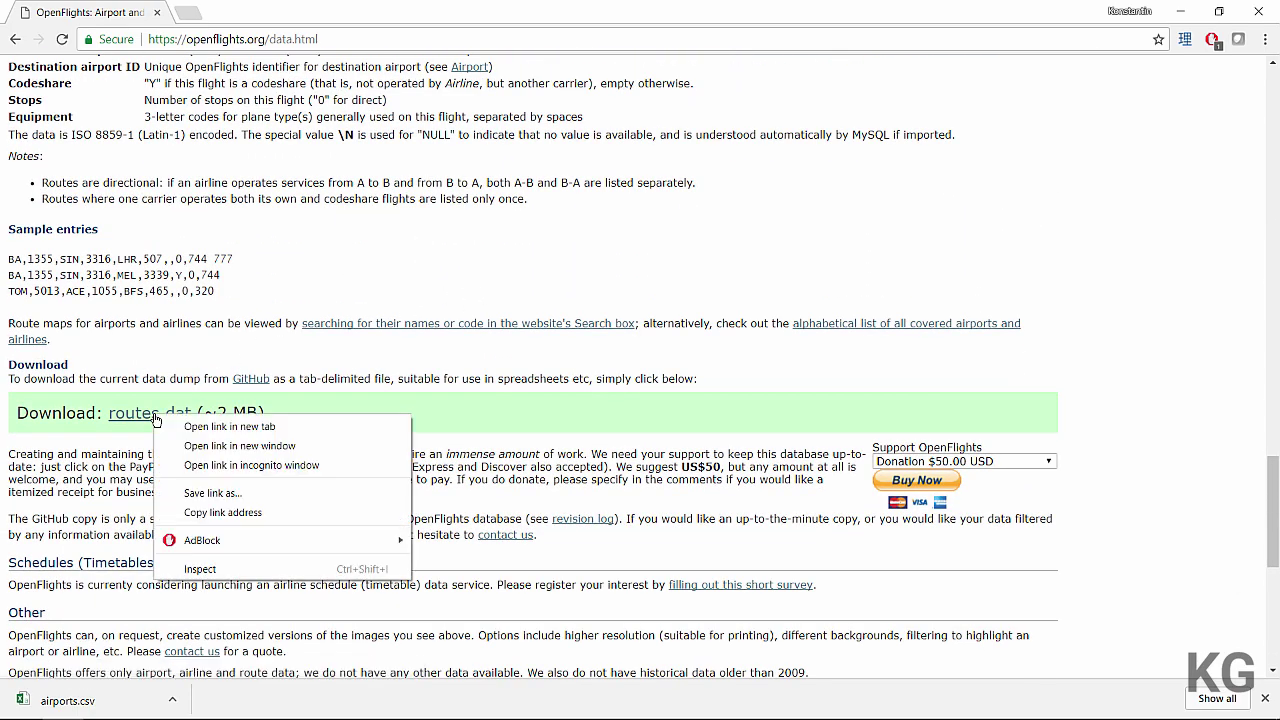
{"action": "left_click", "coordinate": [212, 493]}
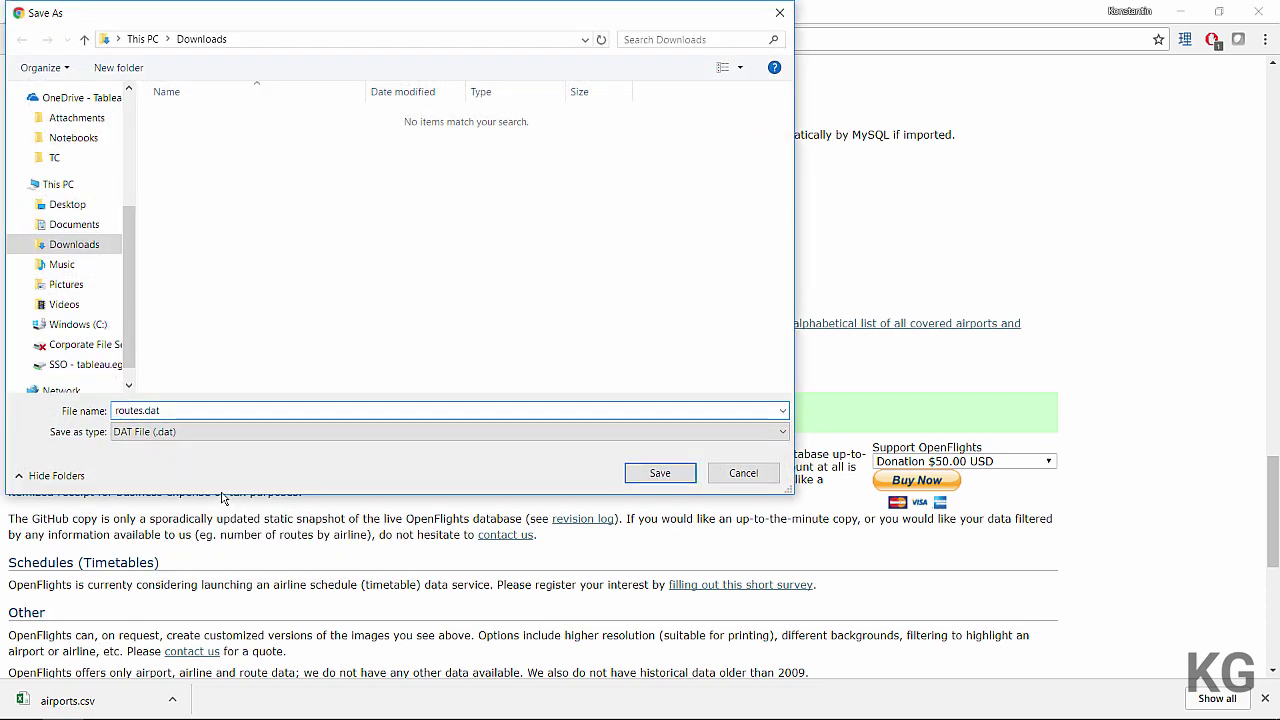
{"action": "key", "text": "Return"}
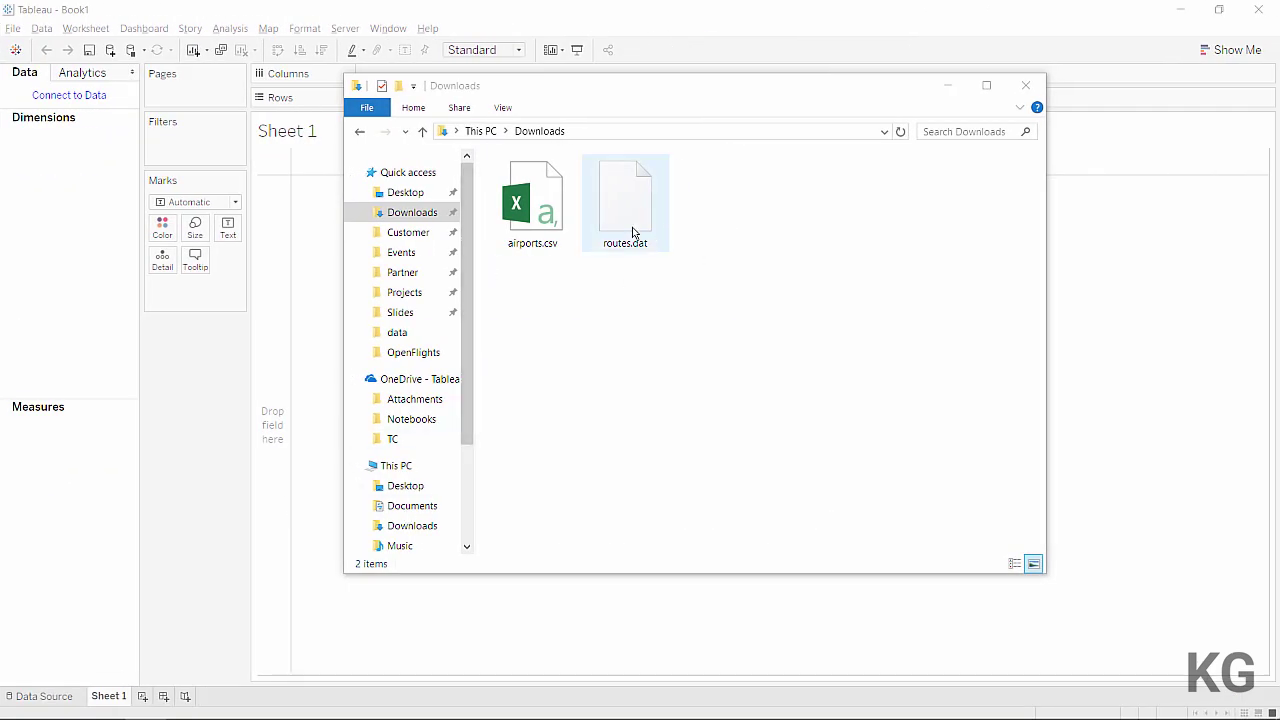
Step: Rename routes.dat to routes.csv, accept the extension change, and edit airports.csv with Notepad++
{"action": "left_click", "coordinate": [632, 232]}
{"action": "left_click", "coordinate": [632, 232]}
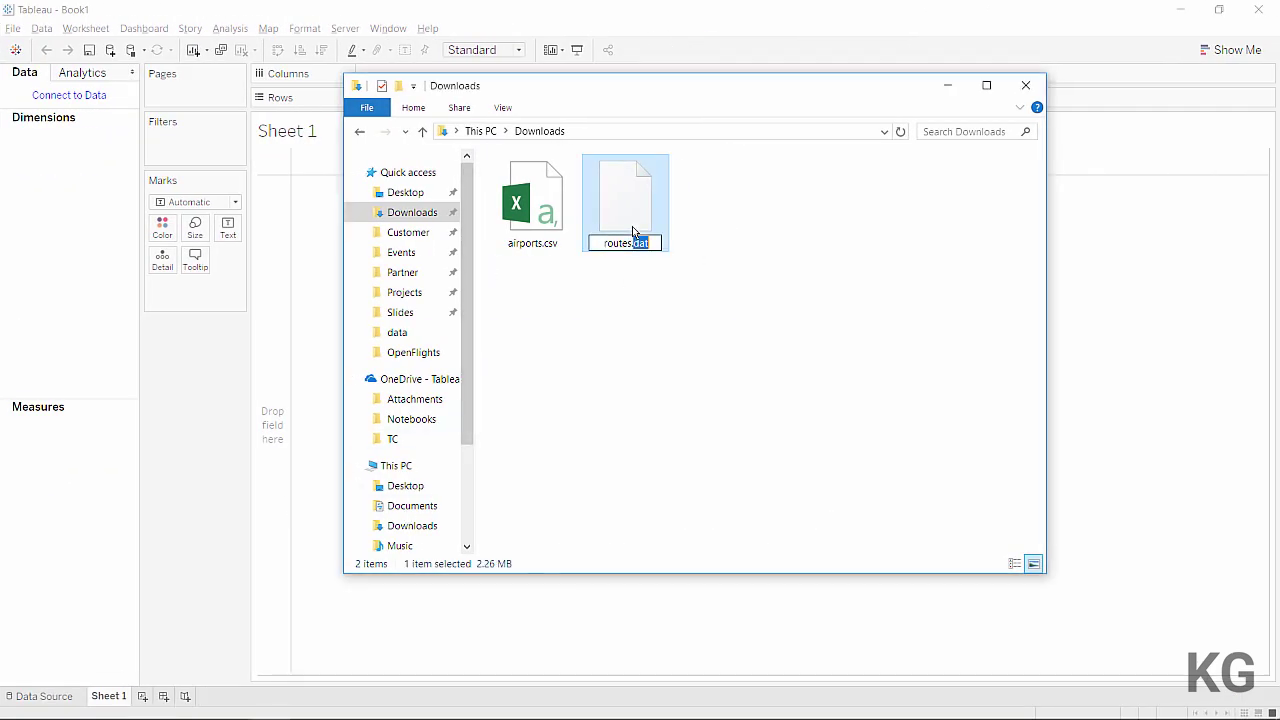
{"action": "type", "text": "csv"}
{"action": "key", "text": "Return"}
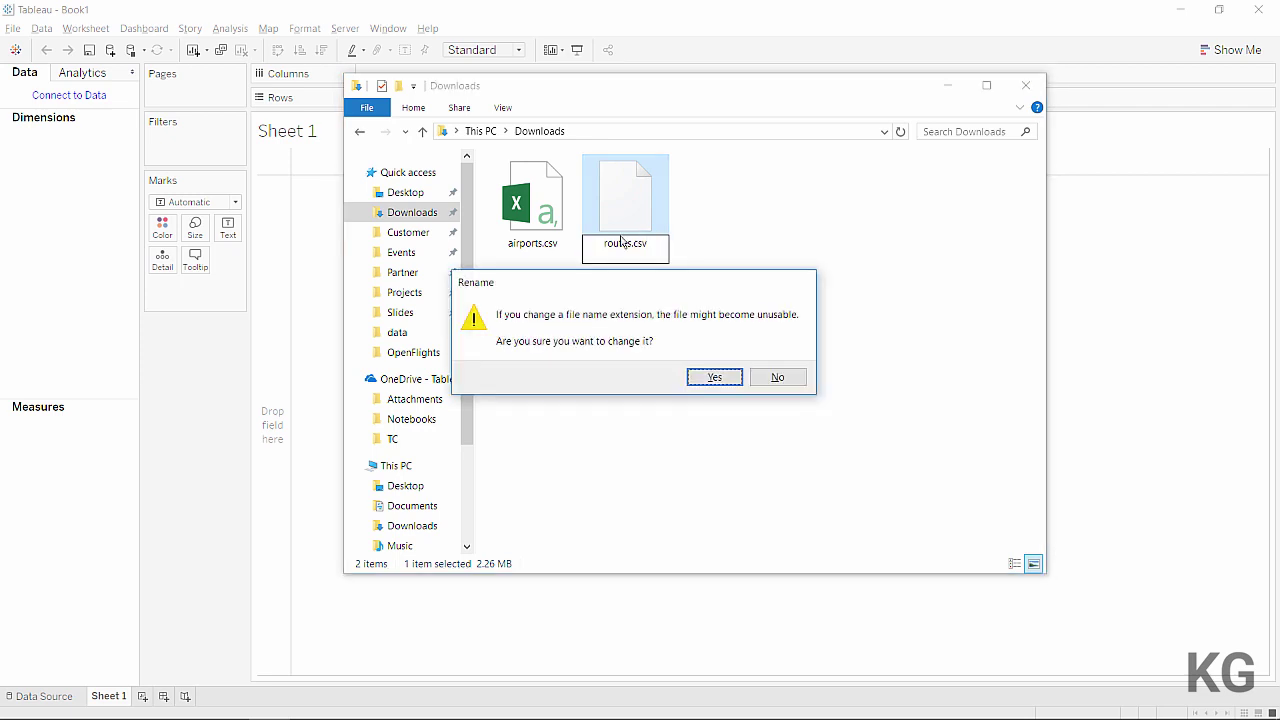
{"action": "left_click", "coordinate": [716, 380]}
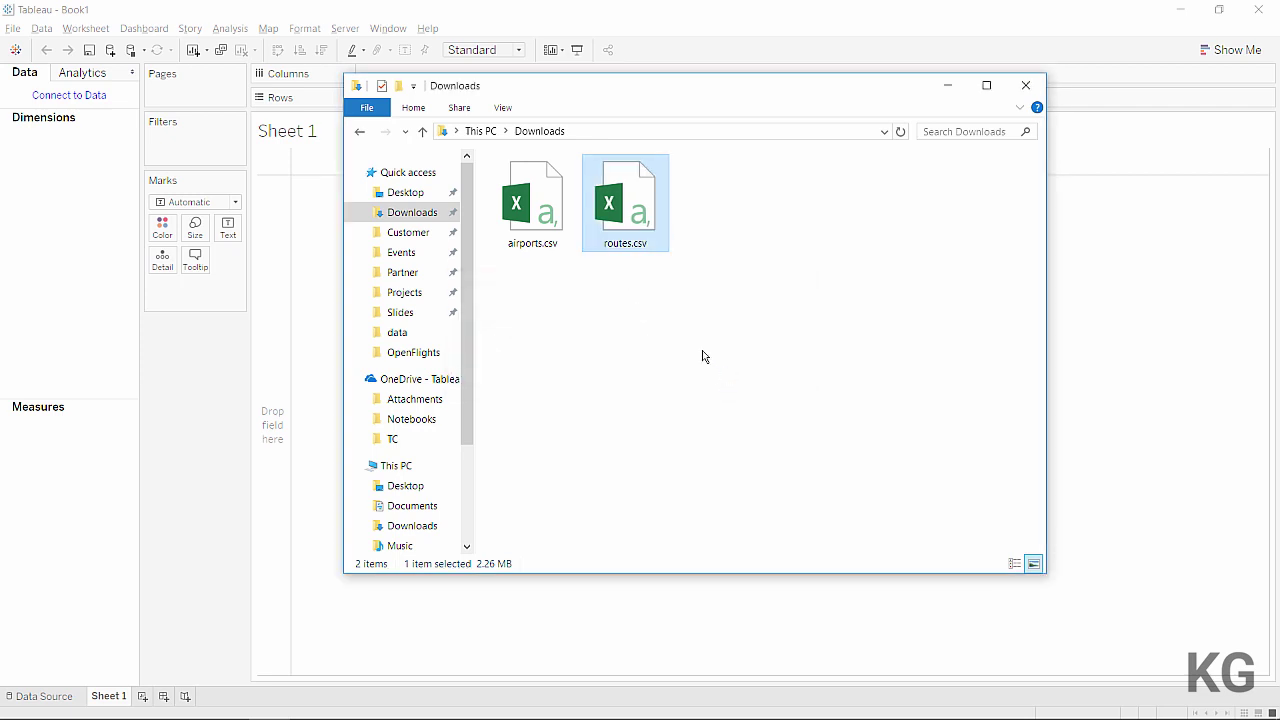
{"action": "right_click", "coordinate": [557, 224]}
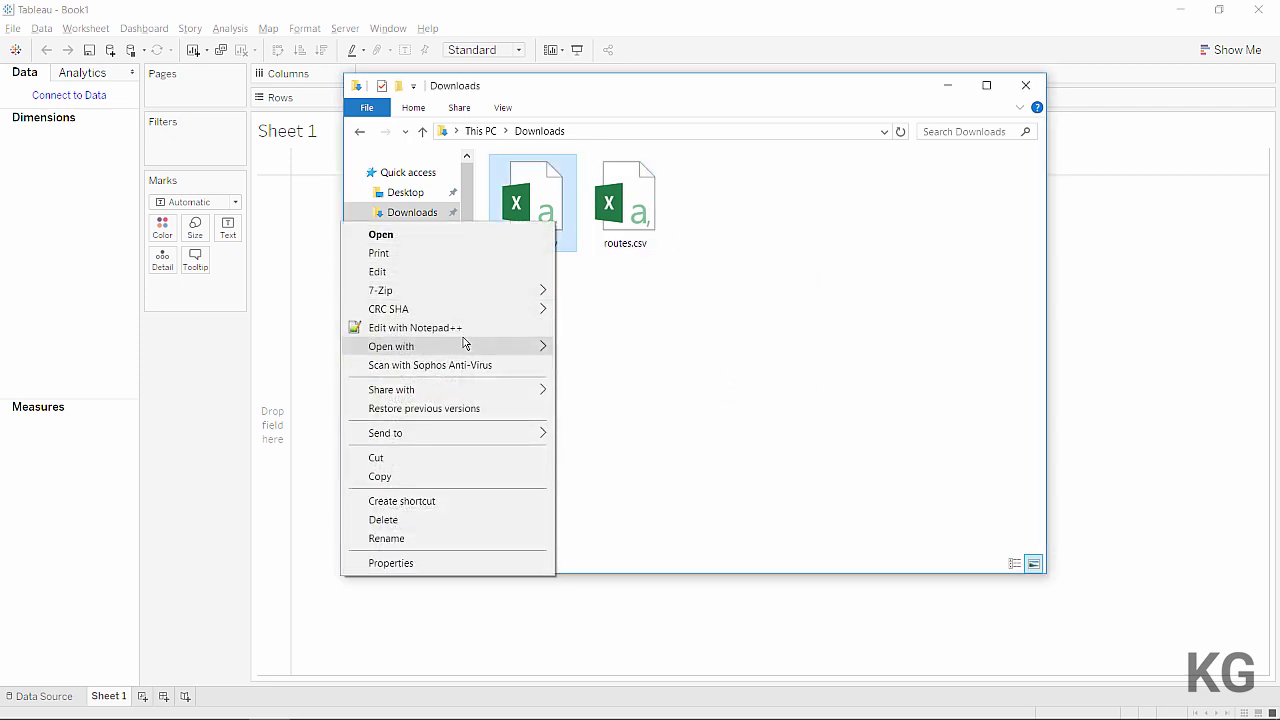
{"action": "left_click", "coordinate": [459, 328]}
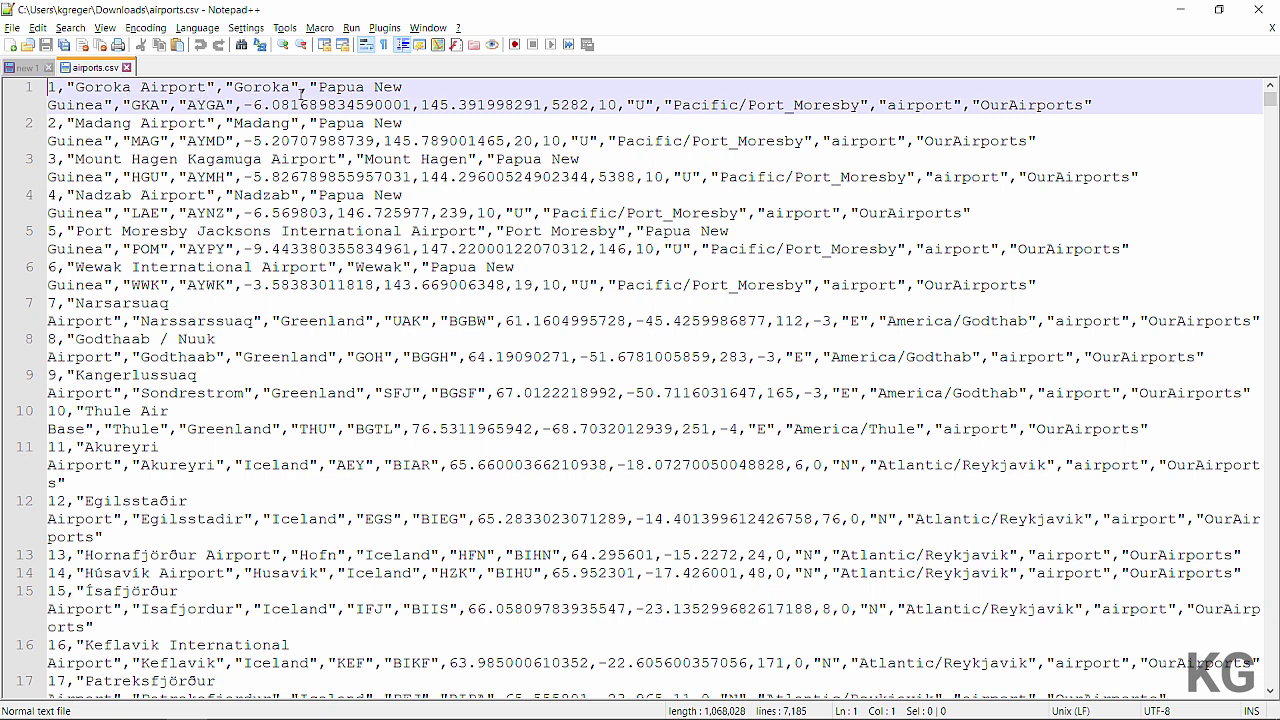
Step: Highlight line 1's latitude, longitude and altitude 5282, then open routes.csv in Notepad++
{"action": "left_click_drag", "start_coordinate": [243, 104], "coordinate": [552, 104]}
{"action": "double_click", "coordinate": [572, 105]}
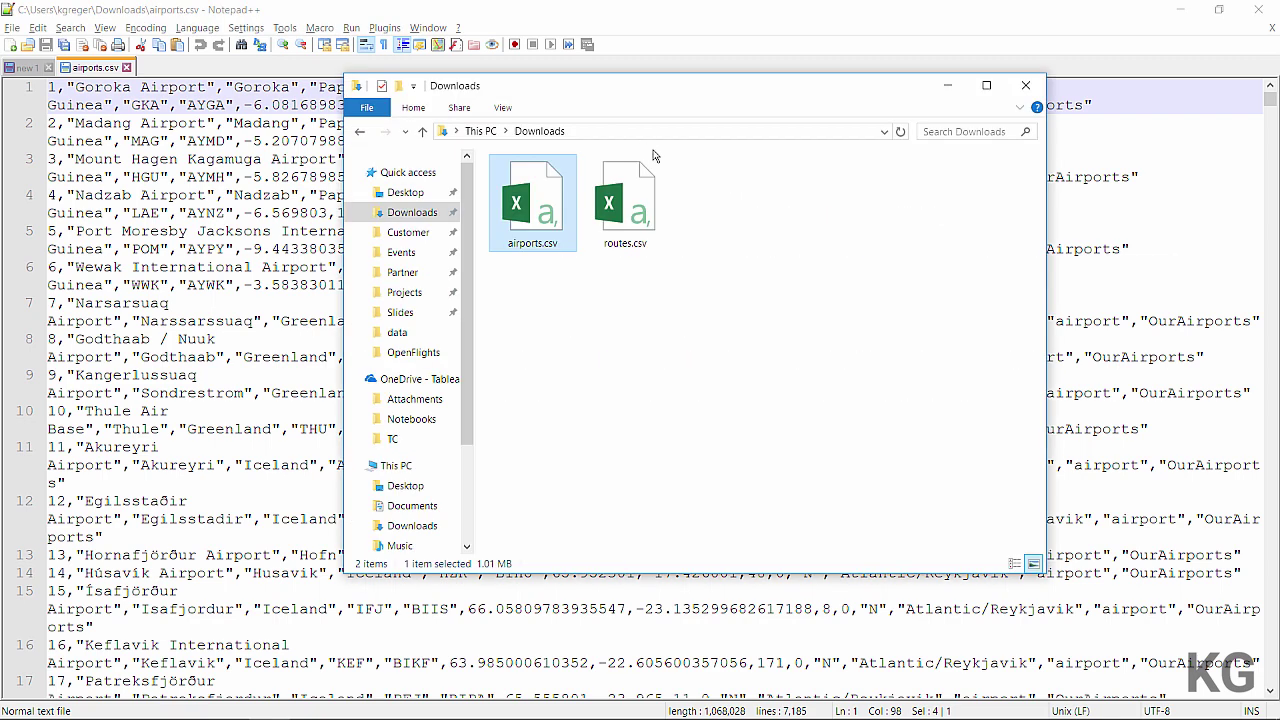
{"action": "right_click", "coordinate": [650, 205]}
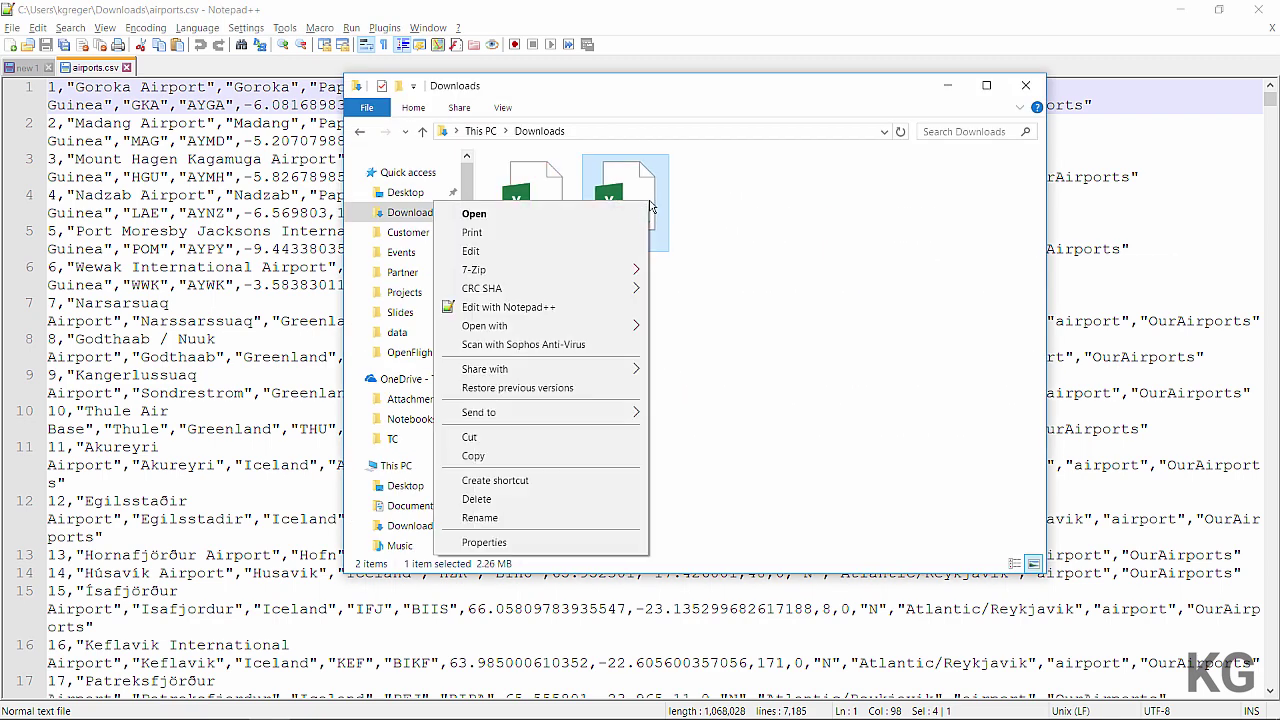
{"action": "left_click", "coordinate": [540, 307]}
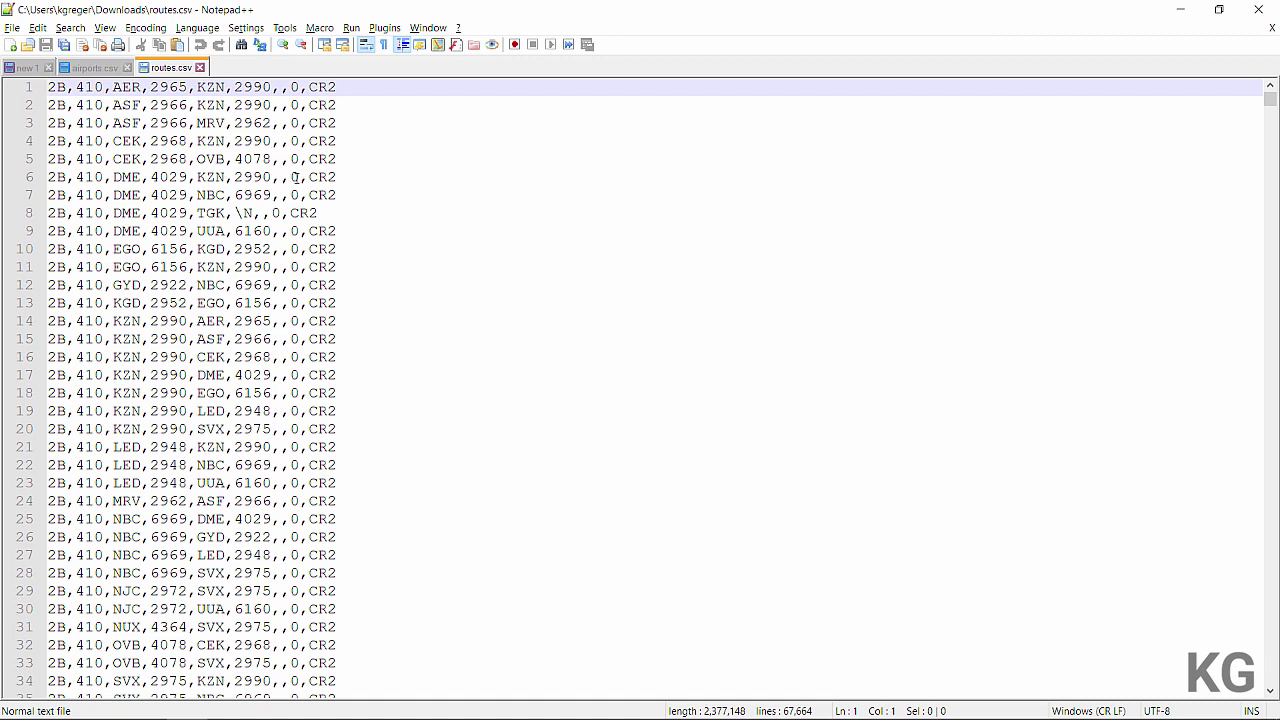
Step: Highlight the 2B airline, AER and KZN airports, 0 stops and CR2 equipment fields, then return to Chrome
{"action": "double_click", "coordinate": [127, 88]}
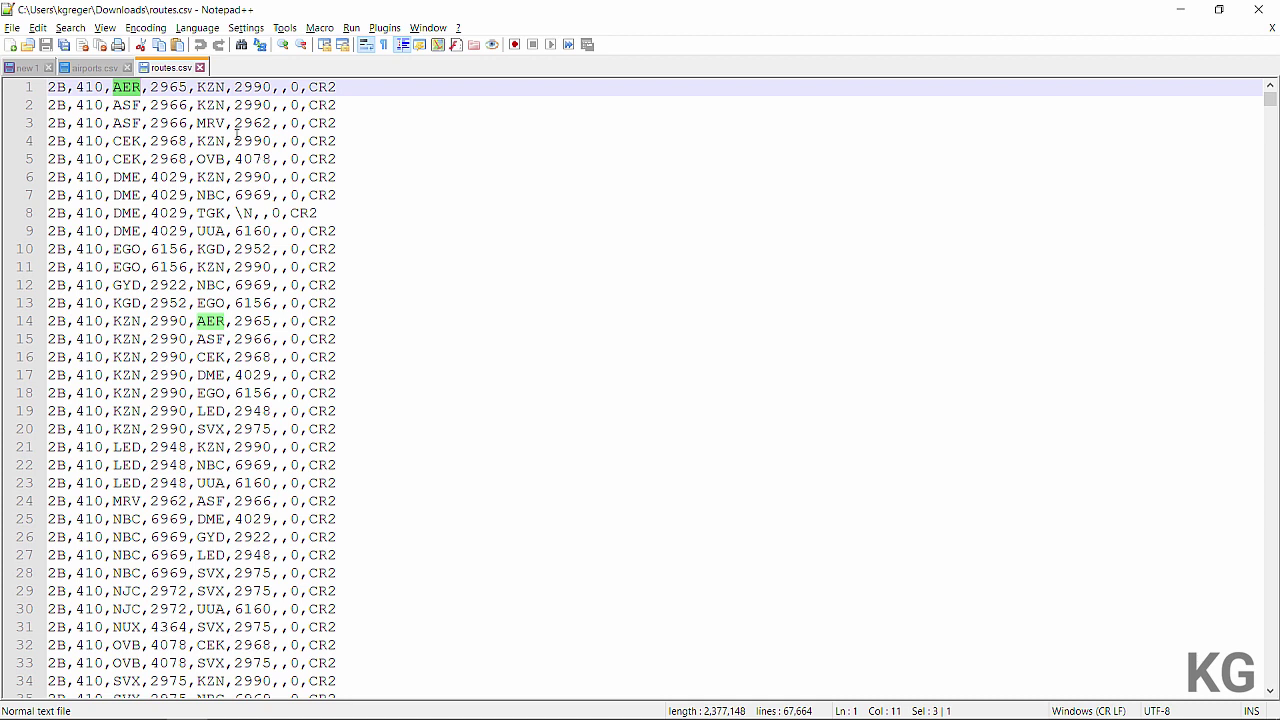
{"action": "double_click", "coordinate": [210, 88]}
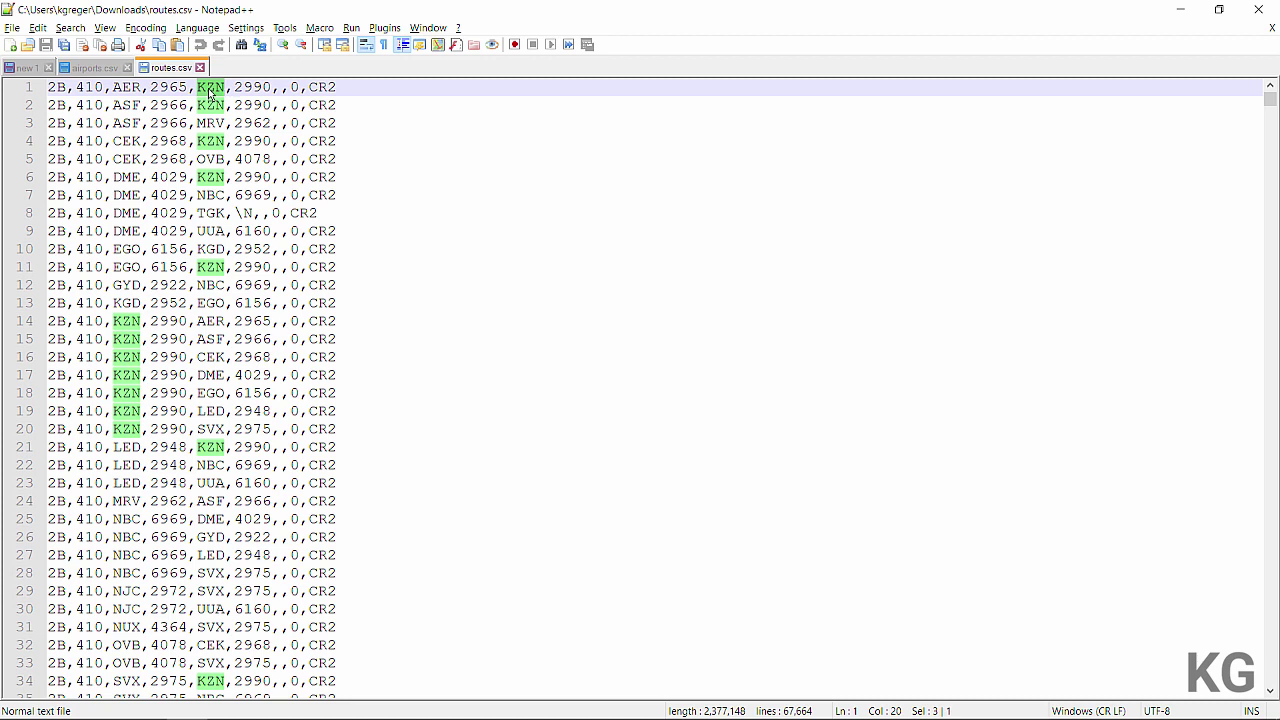
{"action": "double_click", "coordinate": [62, 87]}
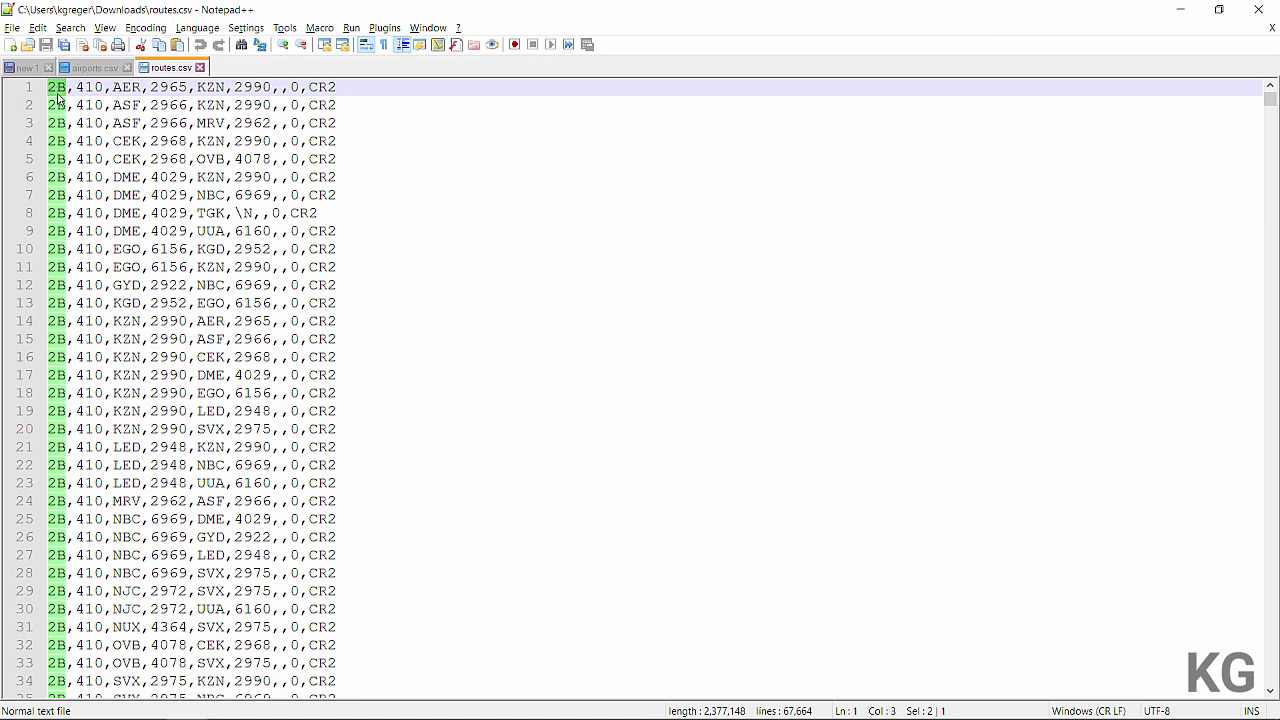
{"action": "double_click", "coordinate": [128, 87]}
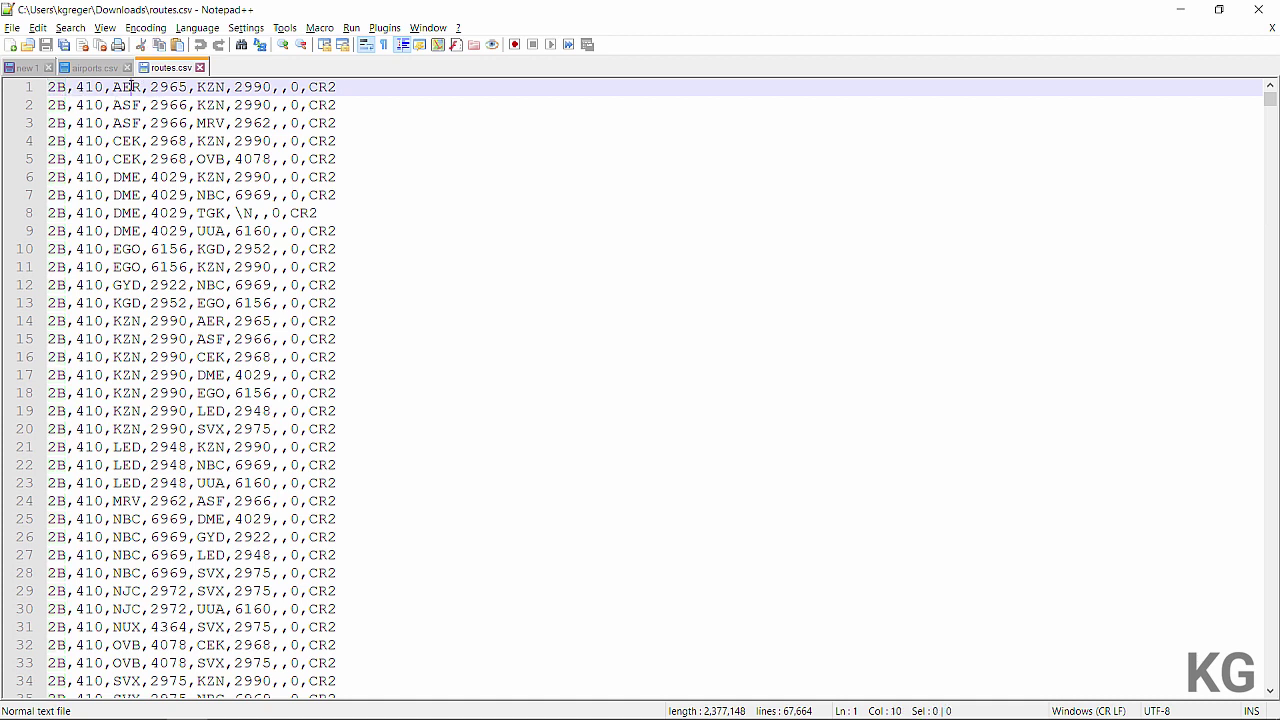
{"action": "double_click", "coordinate": [212, 87]}
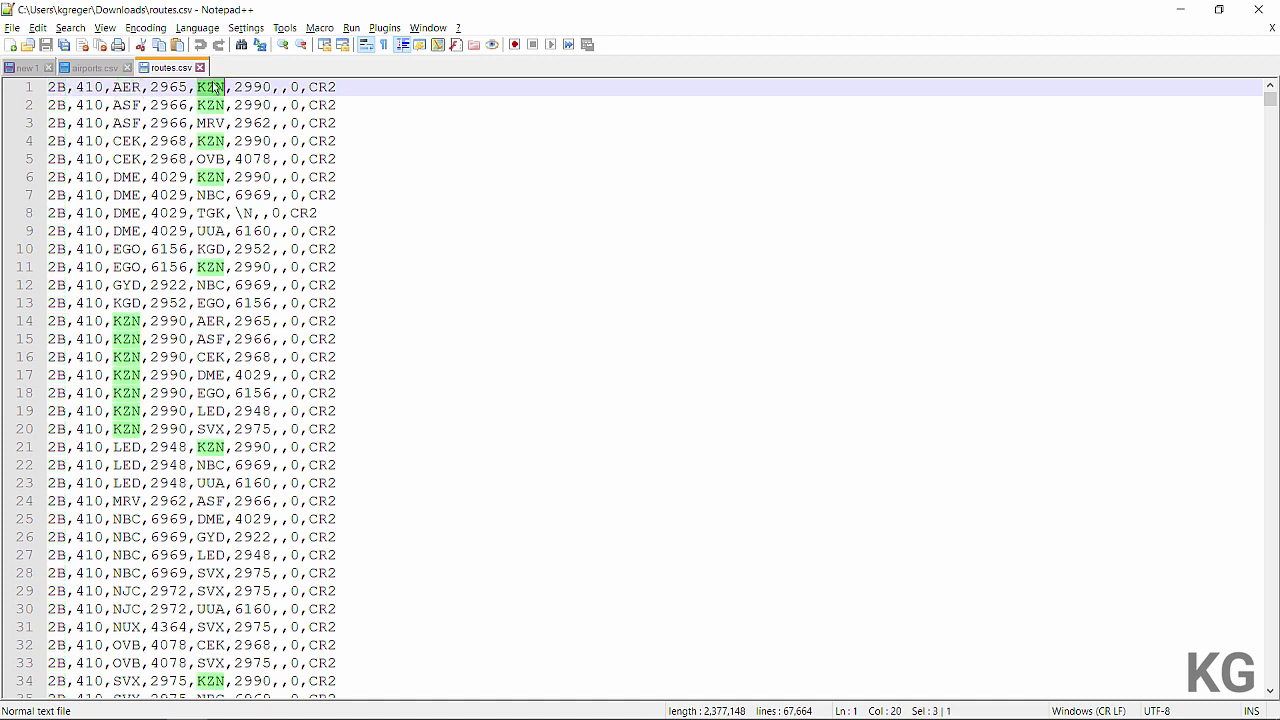
{"action": "double_click", "coordinate": [320, 87]}
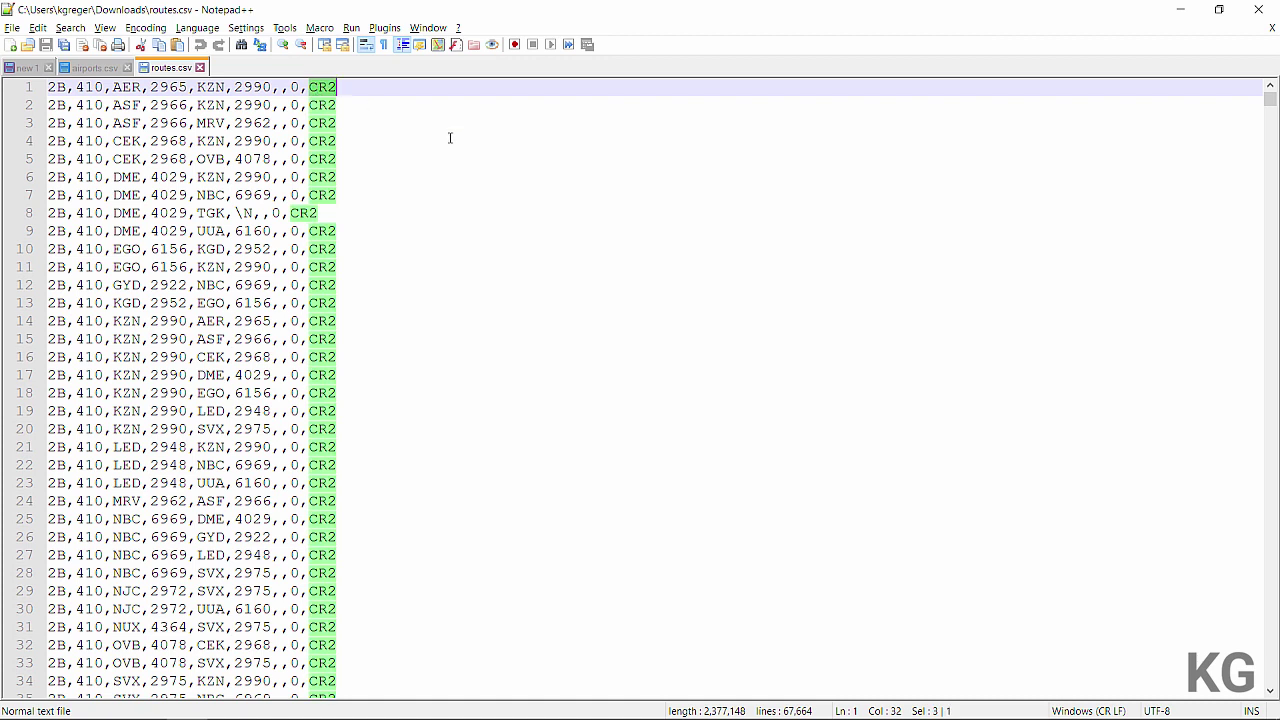
{"action": "double_click", "coordinate": [295, 87]}
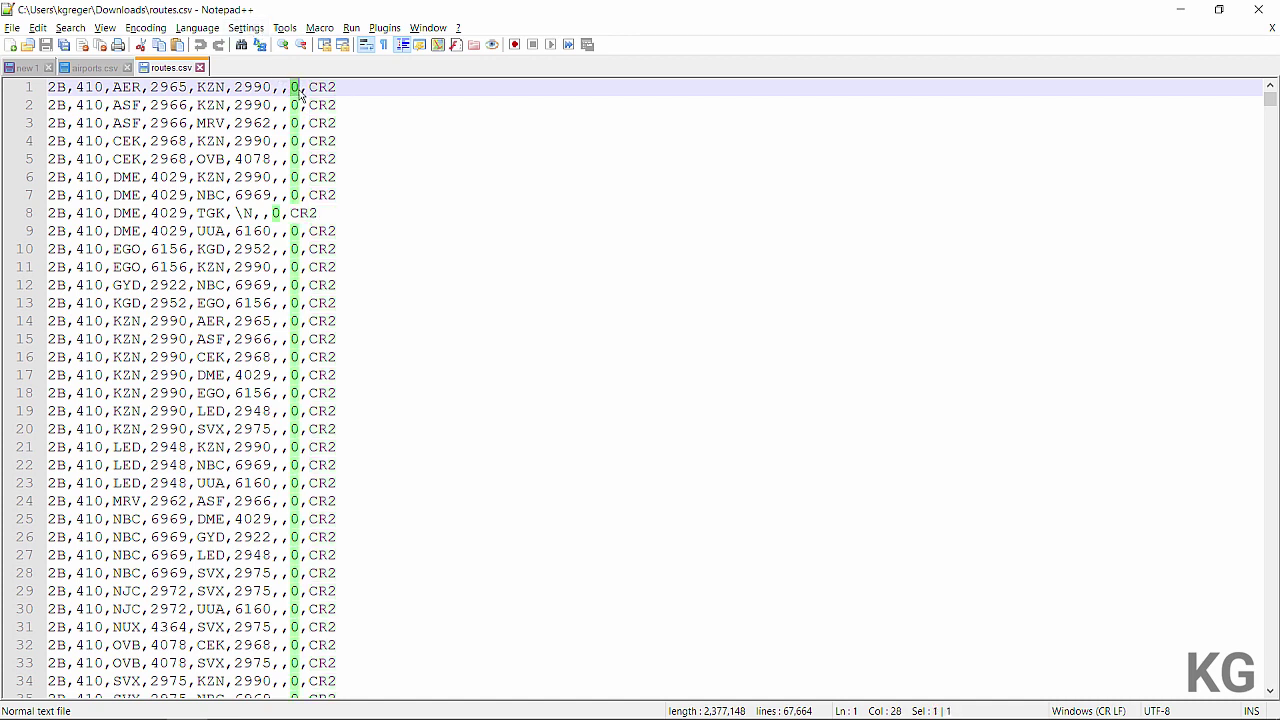
{"action": "left_click", "coordinate": [358, 87]}
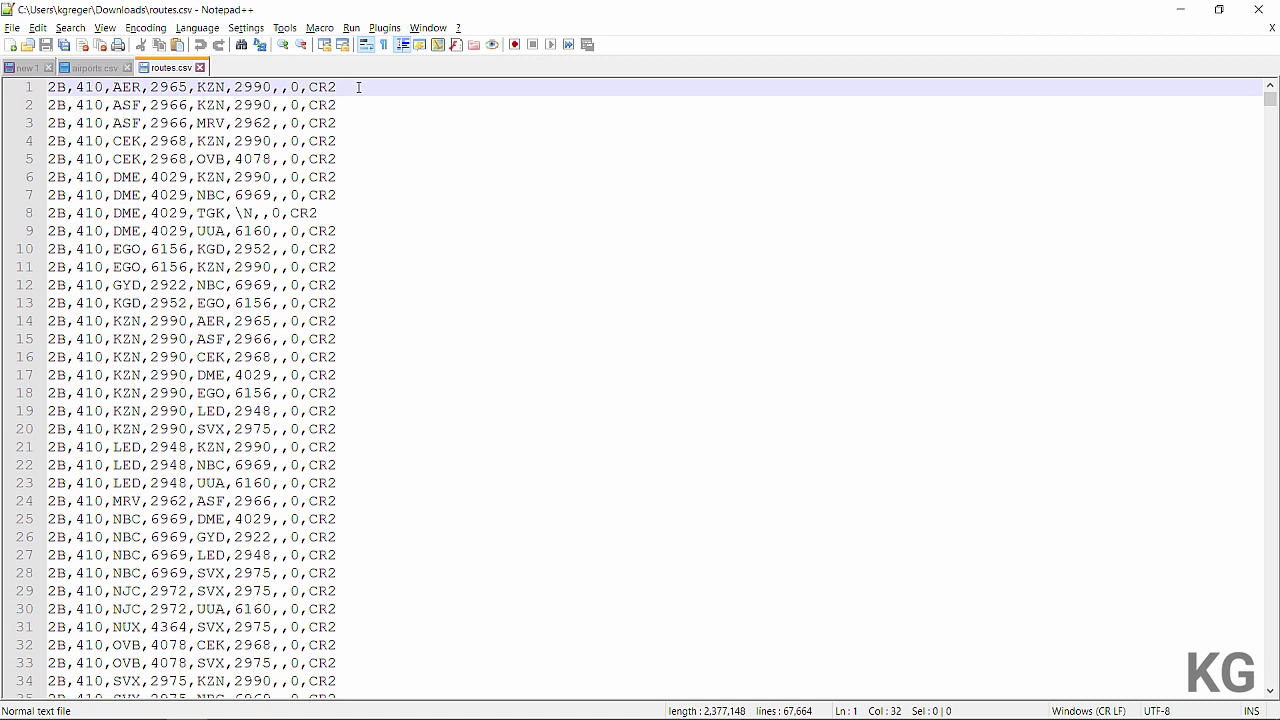
{"action": "key", "text": "alt+Tab"}
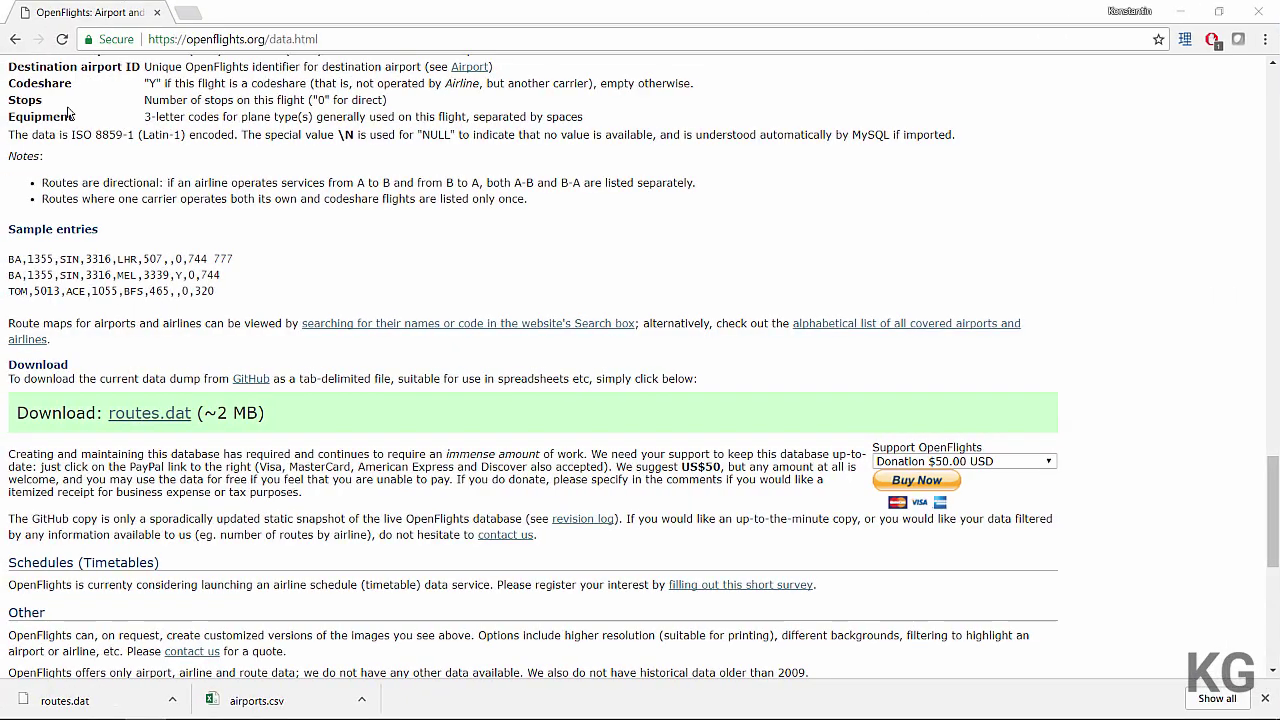
Step: Select the Airline through Stops rows in the OpenFlights route field table
{"action": "scroll", "coordinate": [100, 272], "scroll_direction": "down", "scroll_amount": 4}
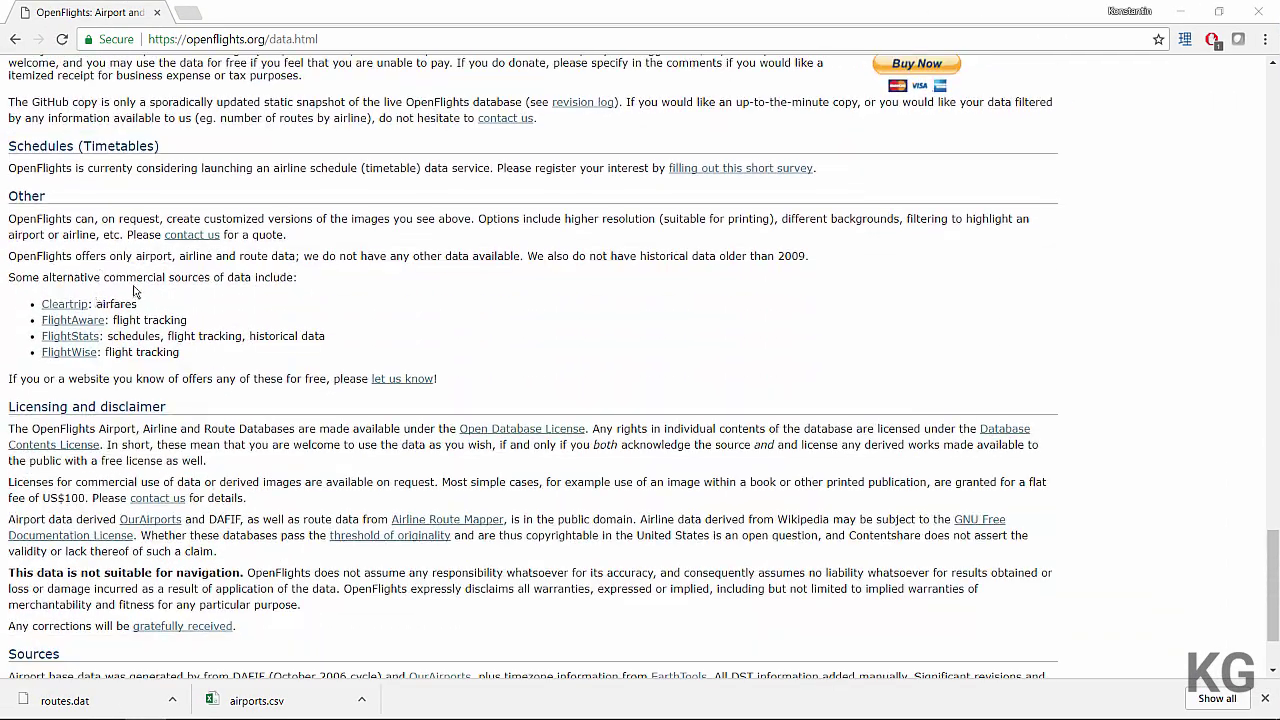
{"action": "scroll", "coordinate": [100, 272], "scroll_direction": "up", "scroll_amount": 5}
{"action": "scroll", "coordinate": [101, 220], "scroll_direction": "up", "scroll_amount": 2}
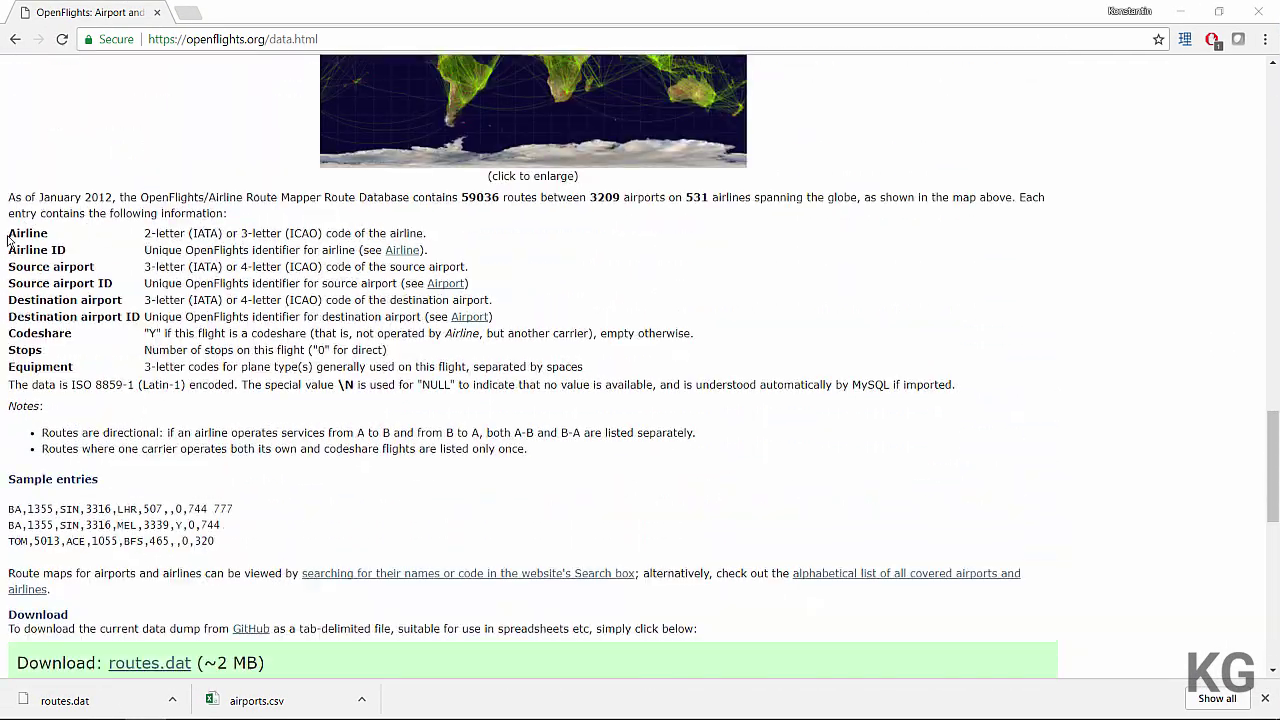
{"action": "left_click_drag", "start_coordinate": [9, 230], "coordinate": [95, 364]}
{"action": "left_click", "coordinate": [95, 364]}
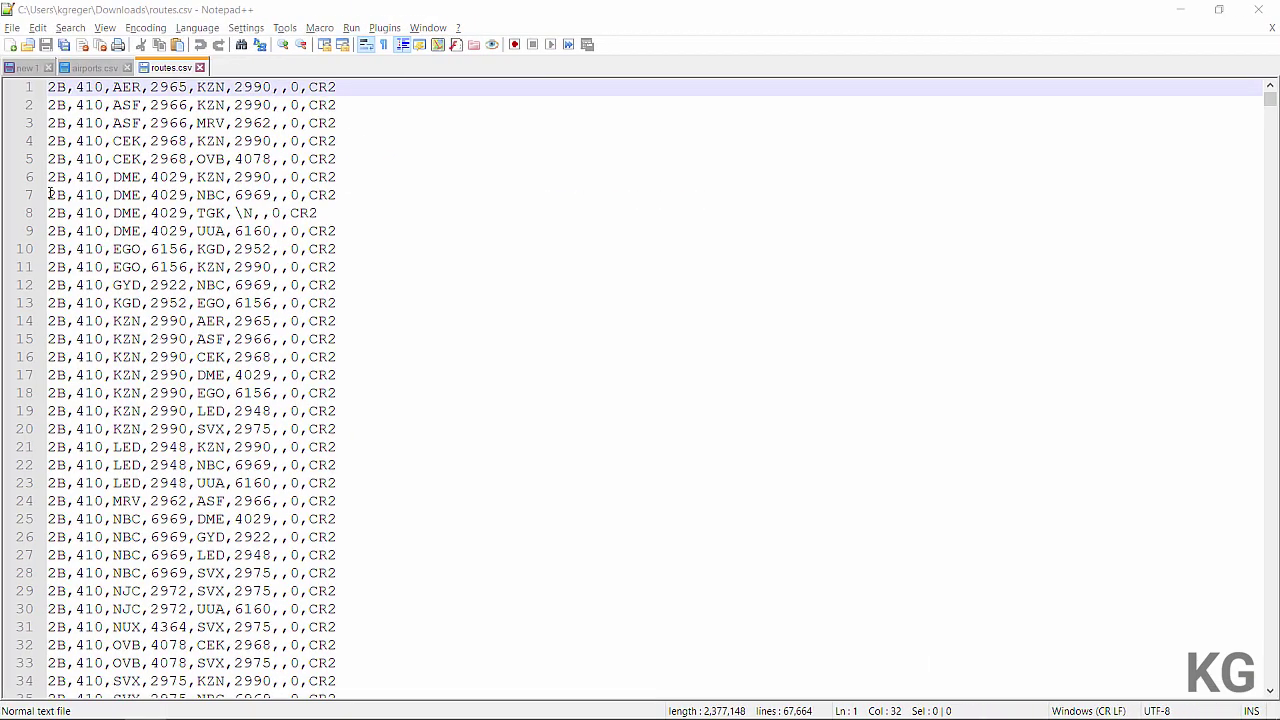
Step: Paste the airport header row from new 1 as line 1 of airports.csv and save it
{"action": "left_click", "coordinate": [33, 70]}
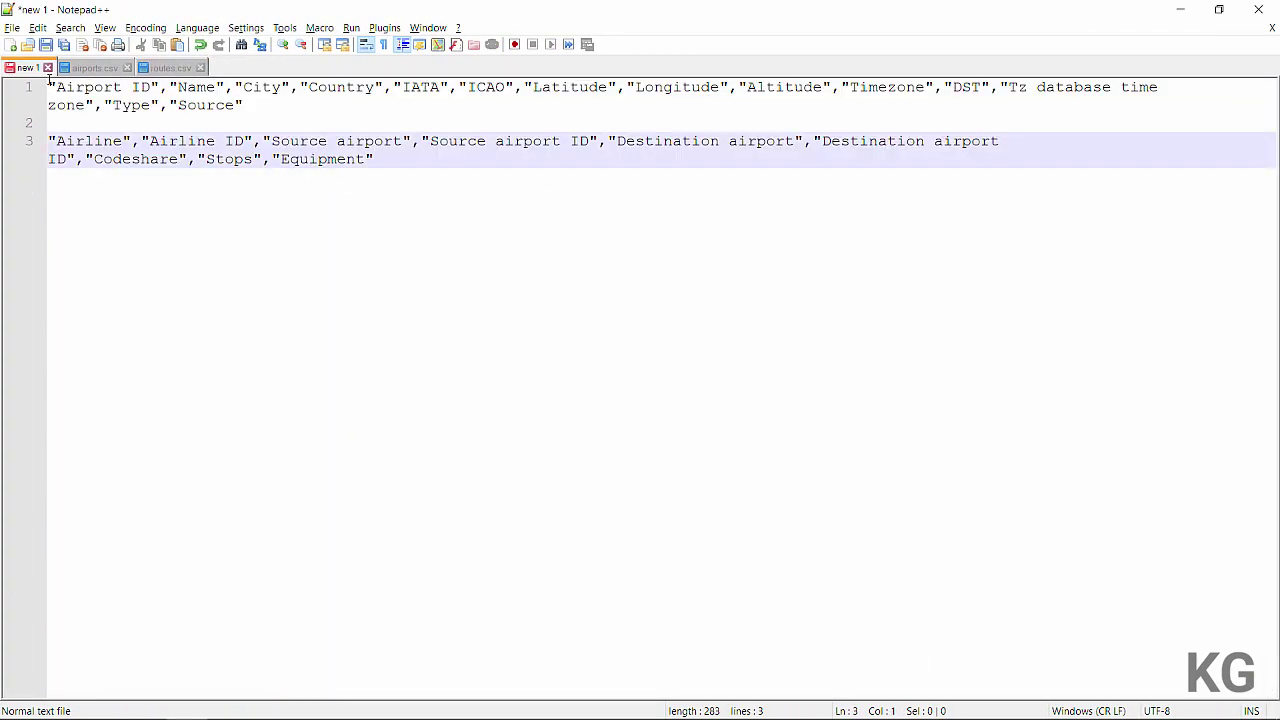
{"action": "left_click", "coordinate": [44, 86]}
{"action": "left_click", "coordinate": [248, 105], "text": "shift"}
{"action": "key", "text": "ctrl+c"}
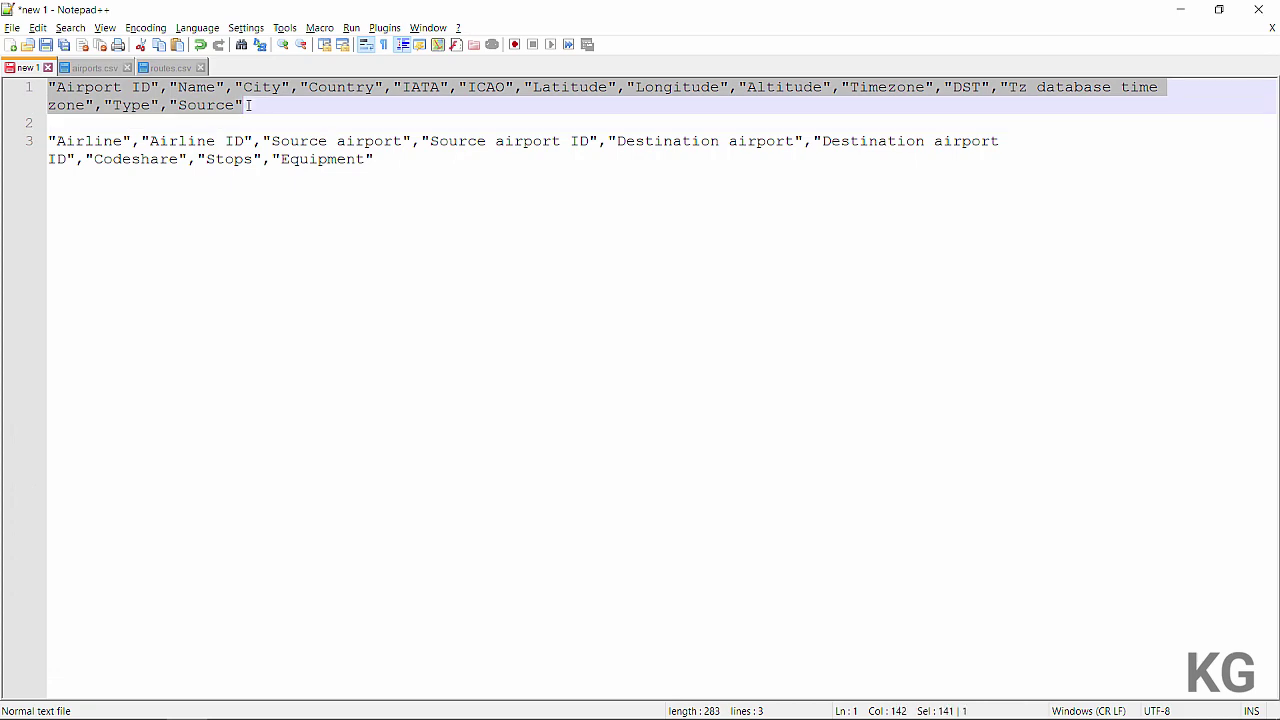
{"action": "left_click", "coordinate": [95, 68]}
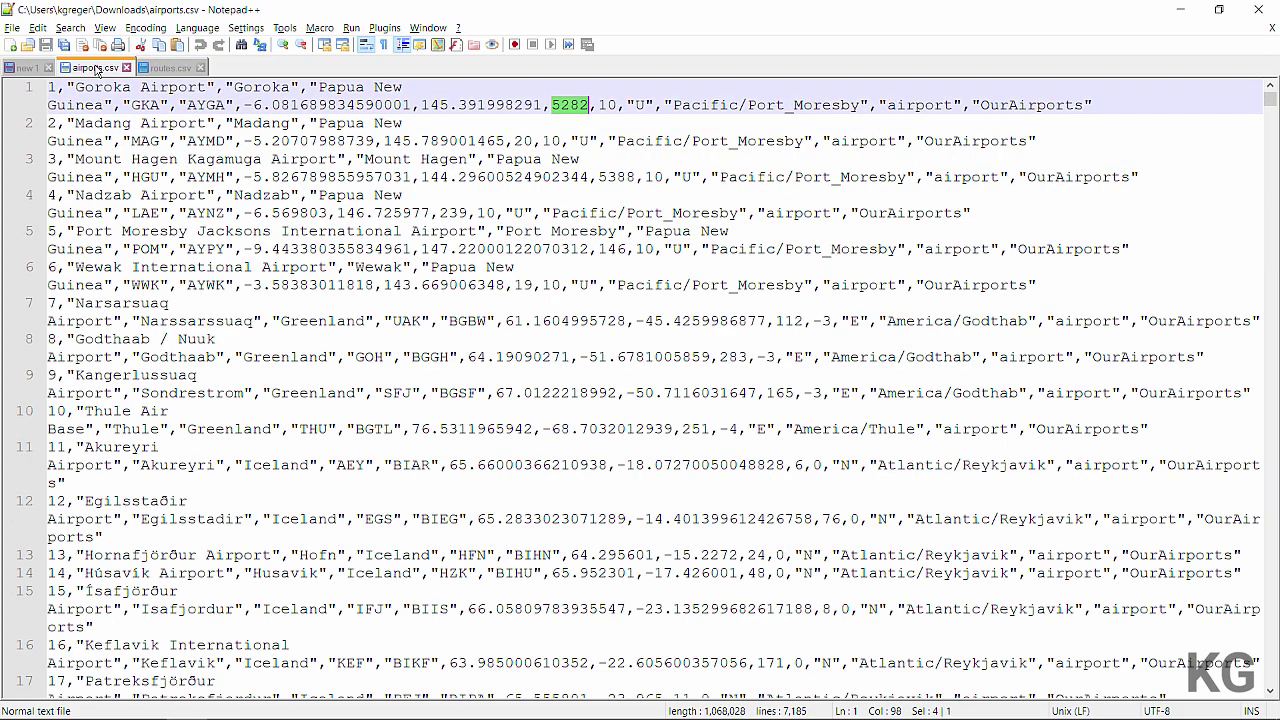
{"action": "key", "text": "ctrl+Home"}
{"action": "key", "text": "Return"}
{"action": "key", "text": "Up"}
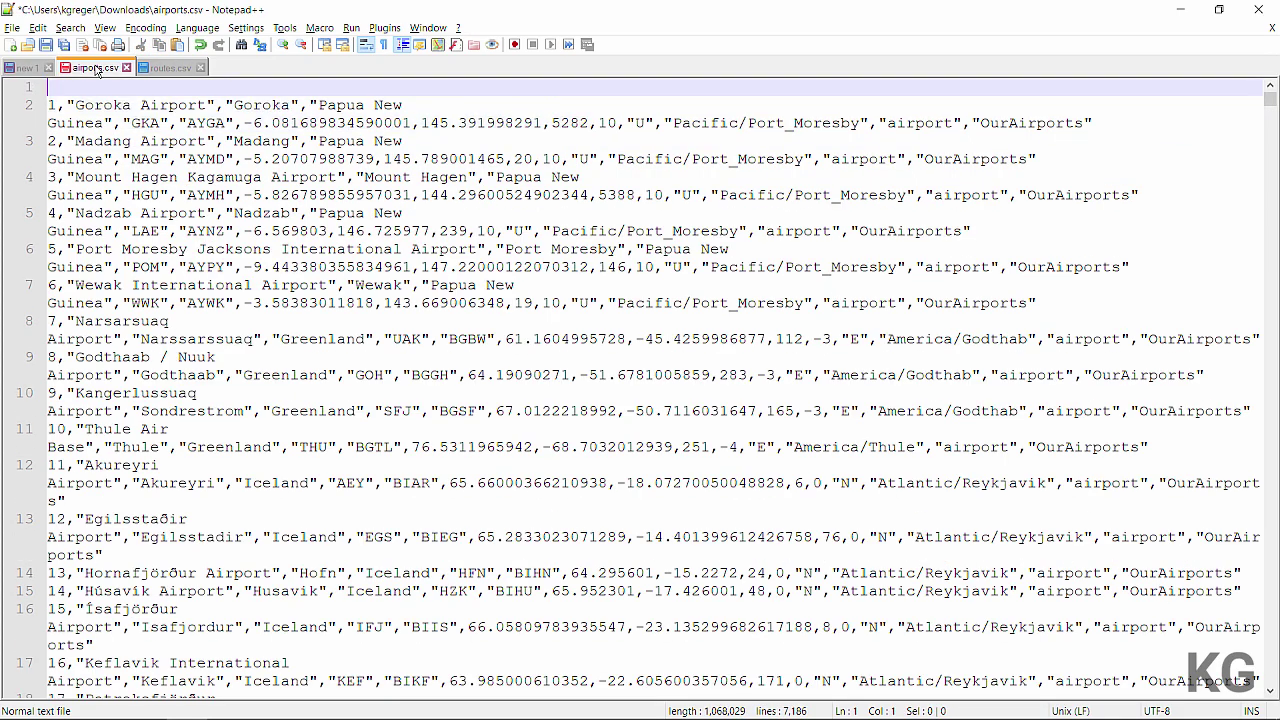
{"action": "key", "text": "ctrl+v"}
{"action": "key", "text": "ctrl+s"}
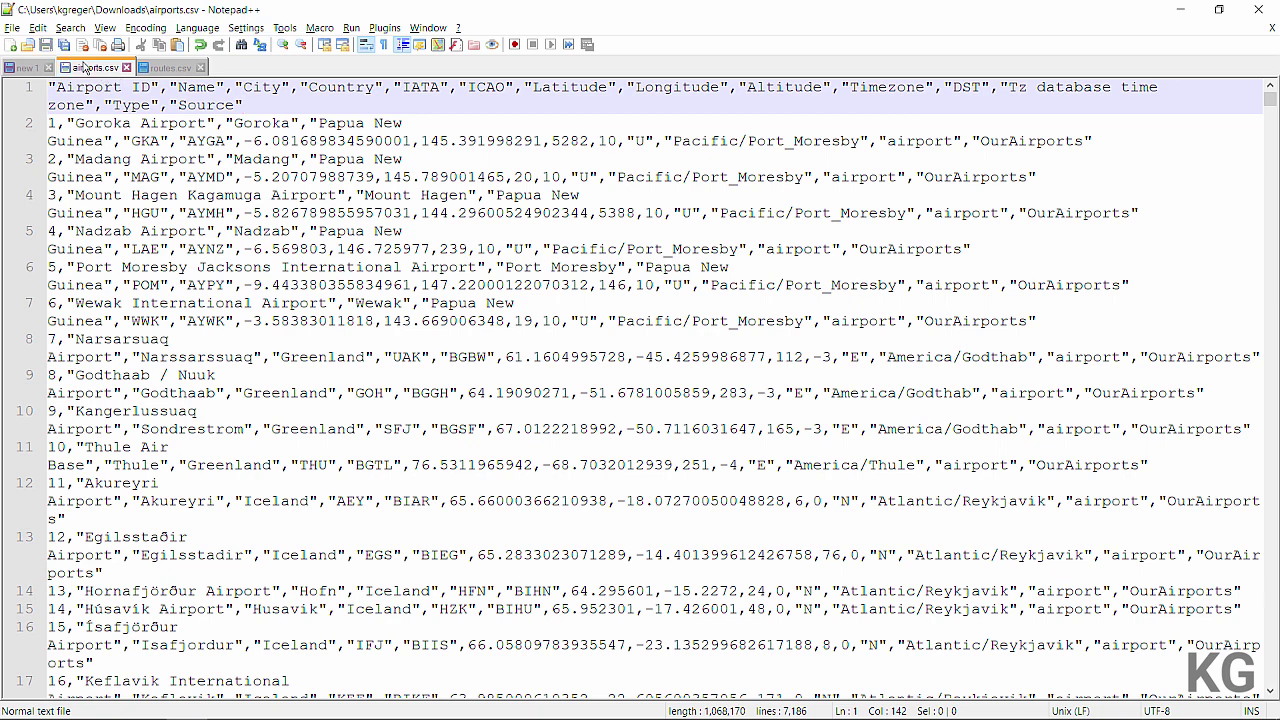
Step: Paste the route header row as line 1 of routes.csv, save, and switch to Tableau
{"action": "left_click", "coordinate": [28, 68]}
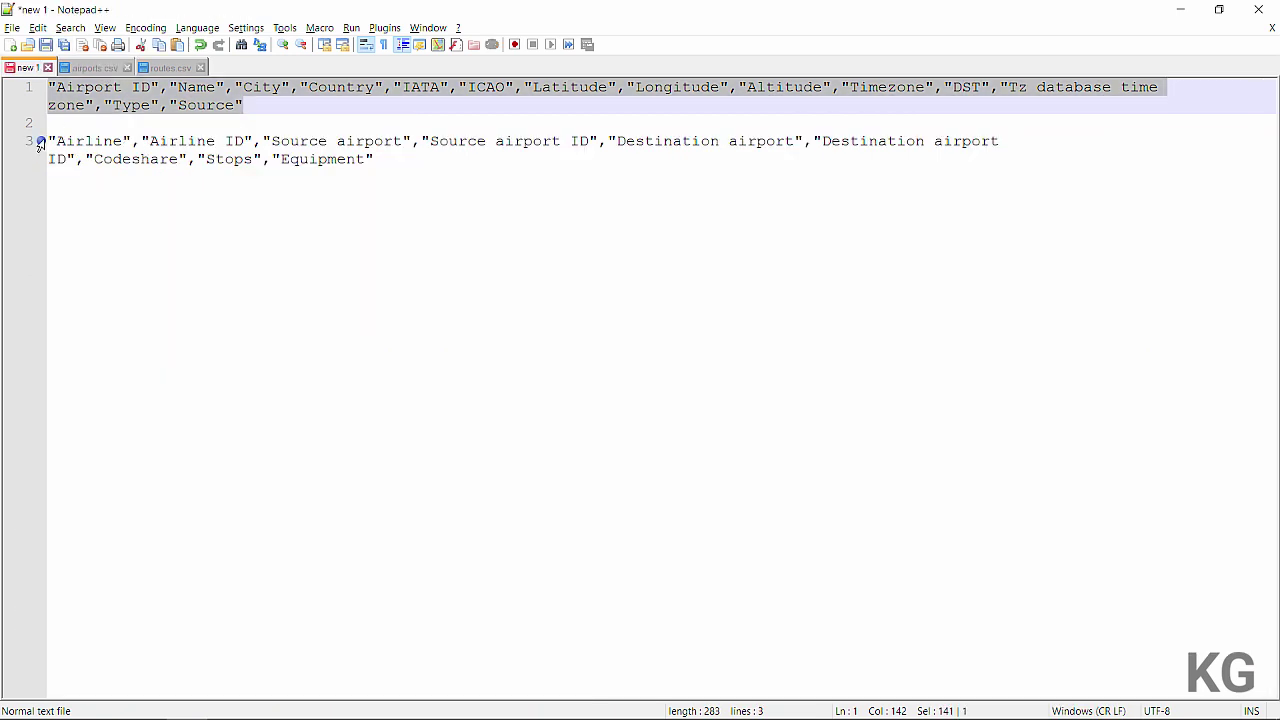
{"action": "left_click_drag", "start_coordinate": [48, 143], "coordinate": [392, 203]}
{"action": "key", "text": "ctrl+c"}
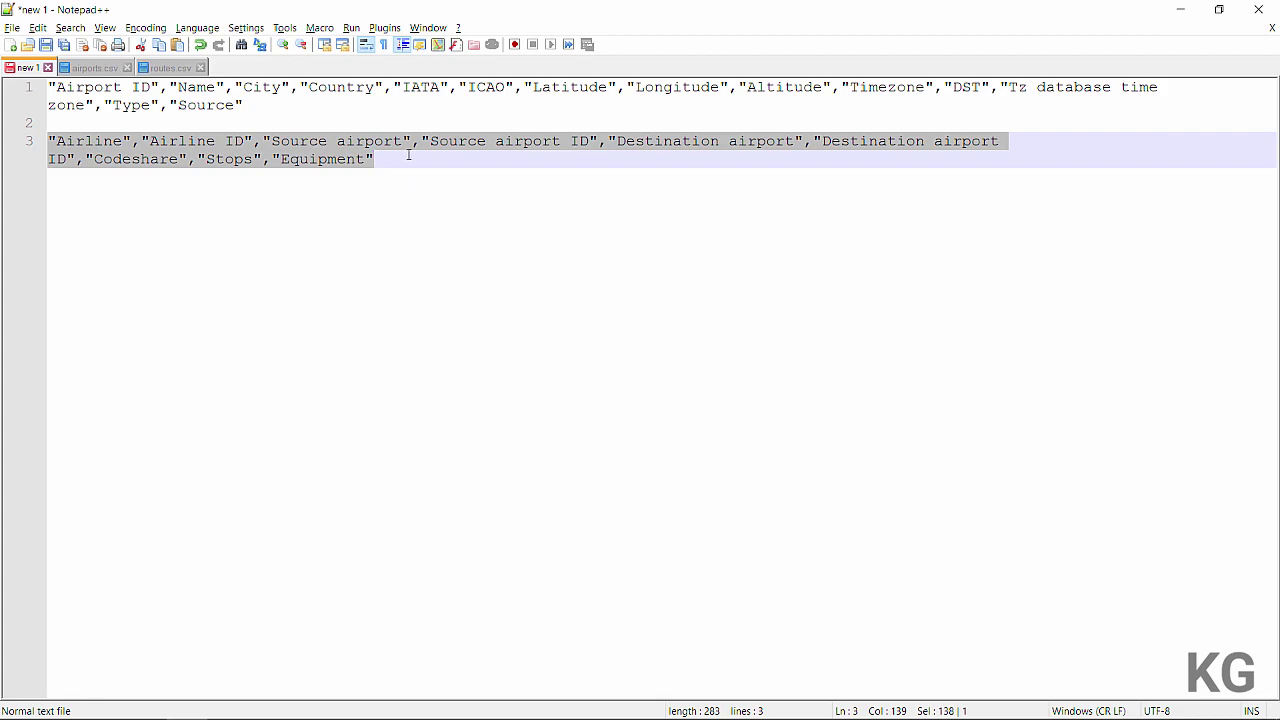
{"action": "left_click", "coordinate": [170, 68]}
{"action": "key", "text": "Home"}
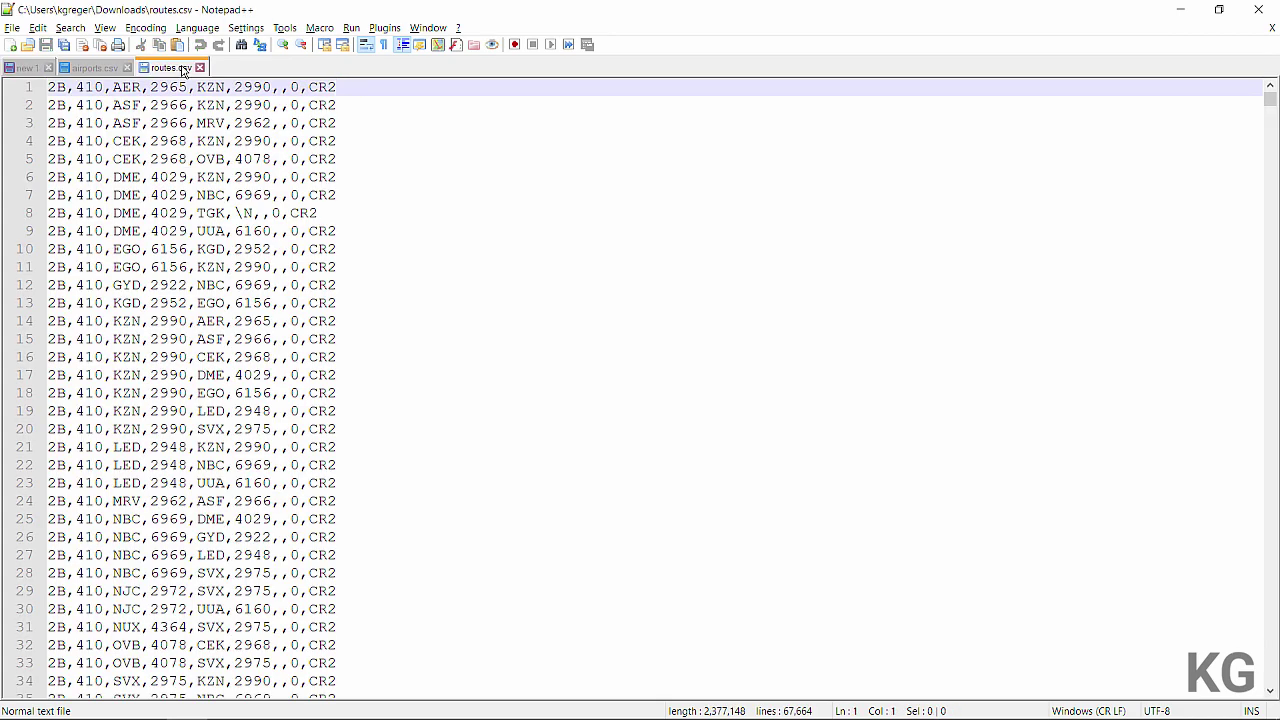
{"action": "key", "text": "ctrl+v"}
{"action": "key", "text": "Return"}
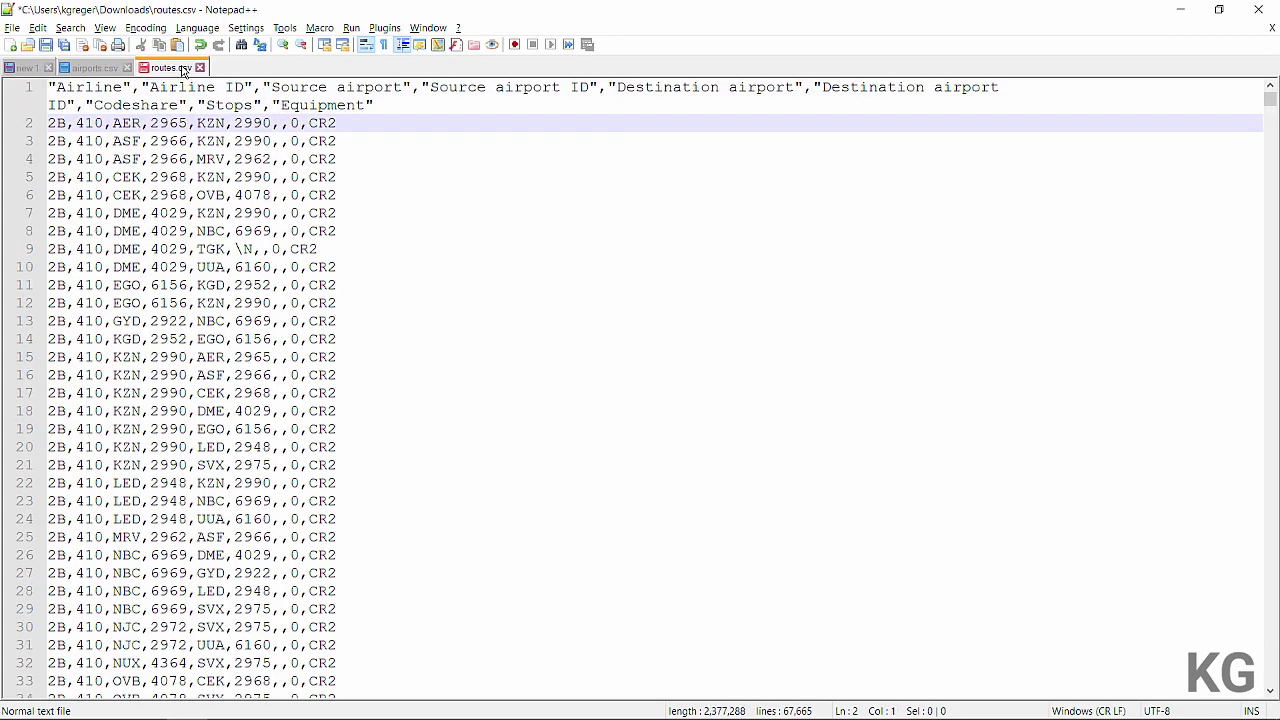
{"action": "key", "text": "ctrl+s"}
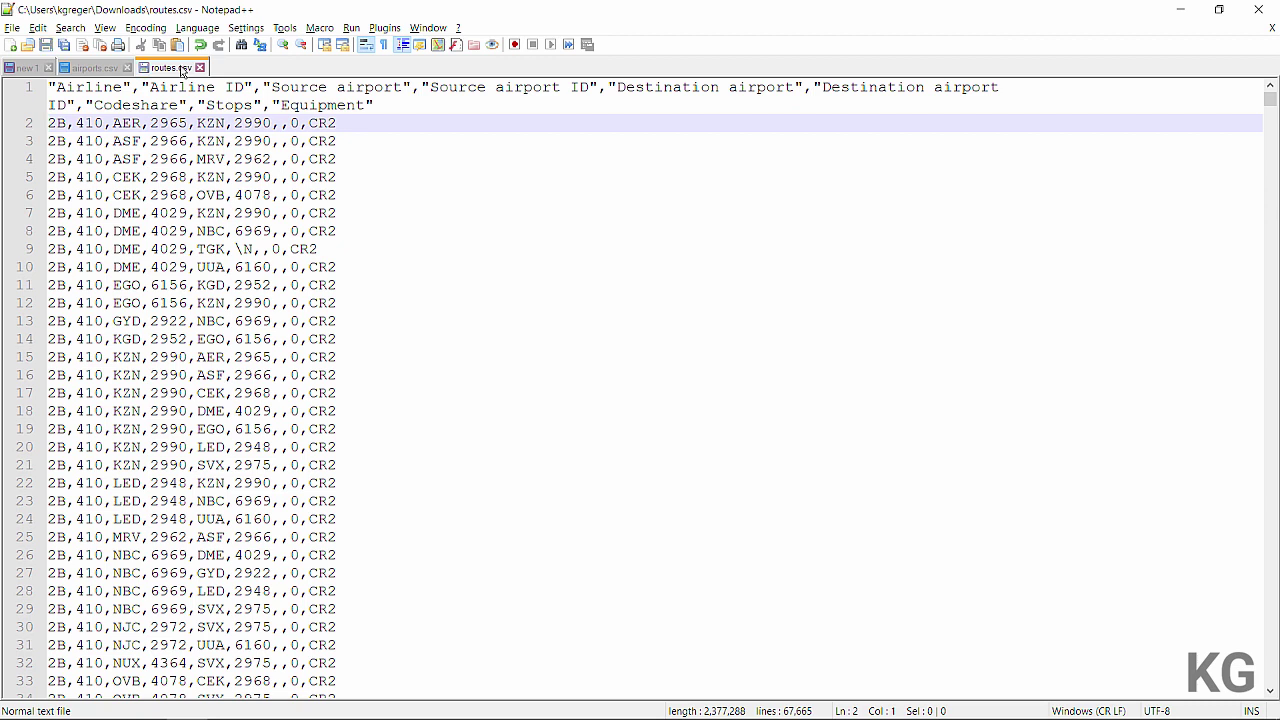
{"action": "key", "text": "alt+Tab"}
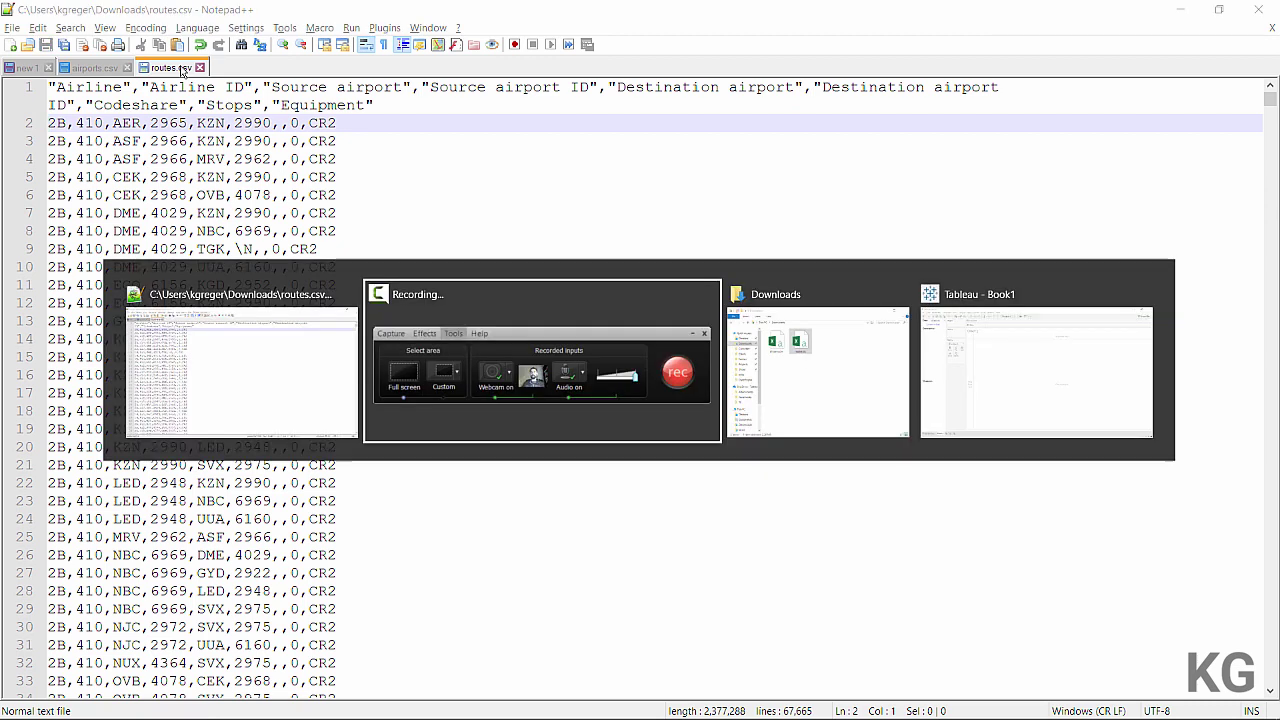
{"action": "key", "text": "alt+Tab"}
{"action": "key", "text": "alt+Tab"}
{"action": "key", "text": "alt+Tab"}
{"action": "key", "text": "alt+Tab"}
{"action": "key", "text": "alt+Tab"}
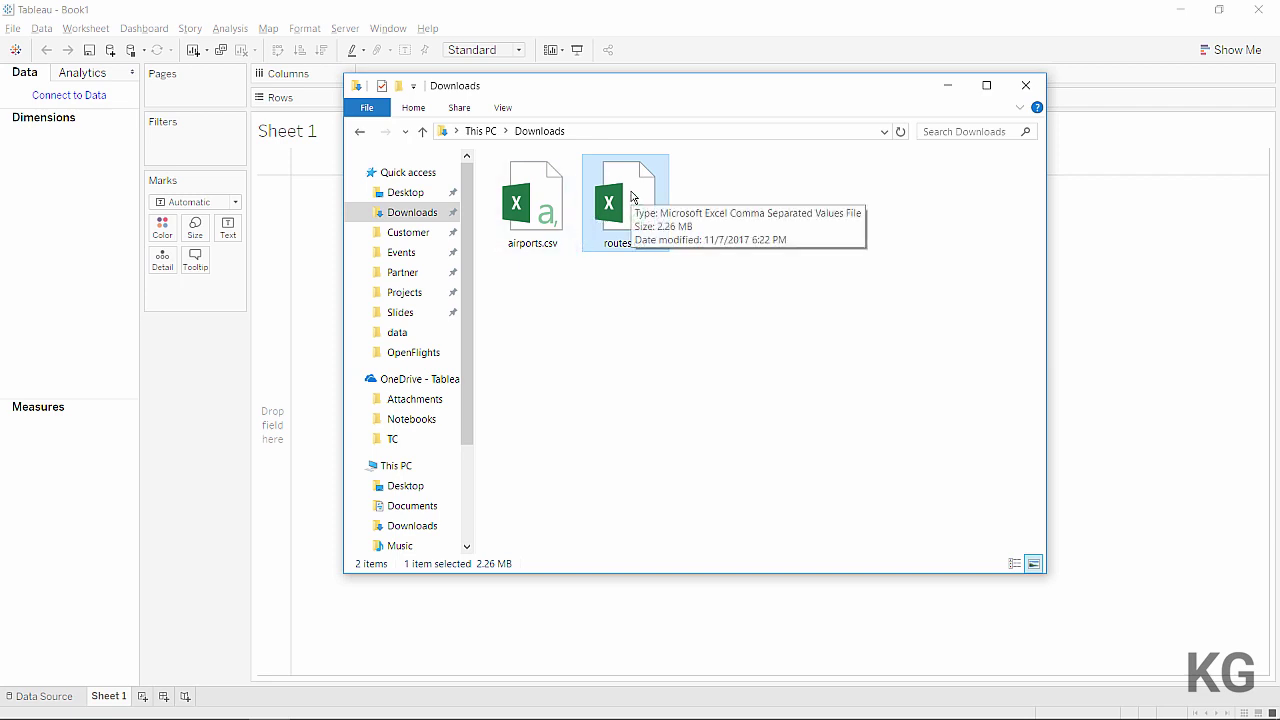
Step: Drag routes.csv from Downloads into Tableau's Data pane as a new data source
{"action": "left_click_drag", "start_coordinate": [631, 197], "coordinate": [33, 255]}
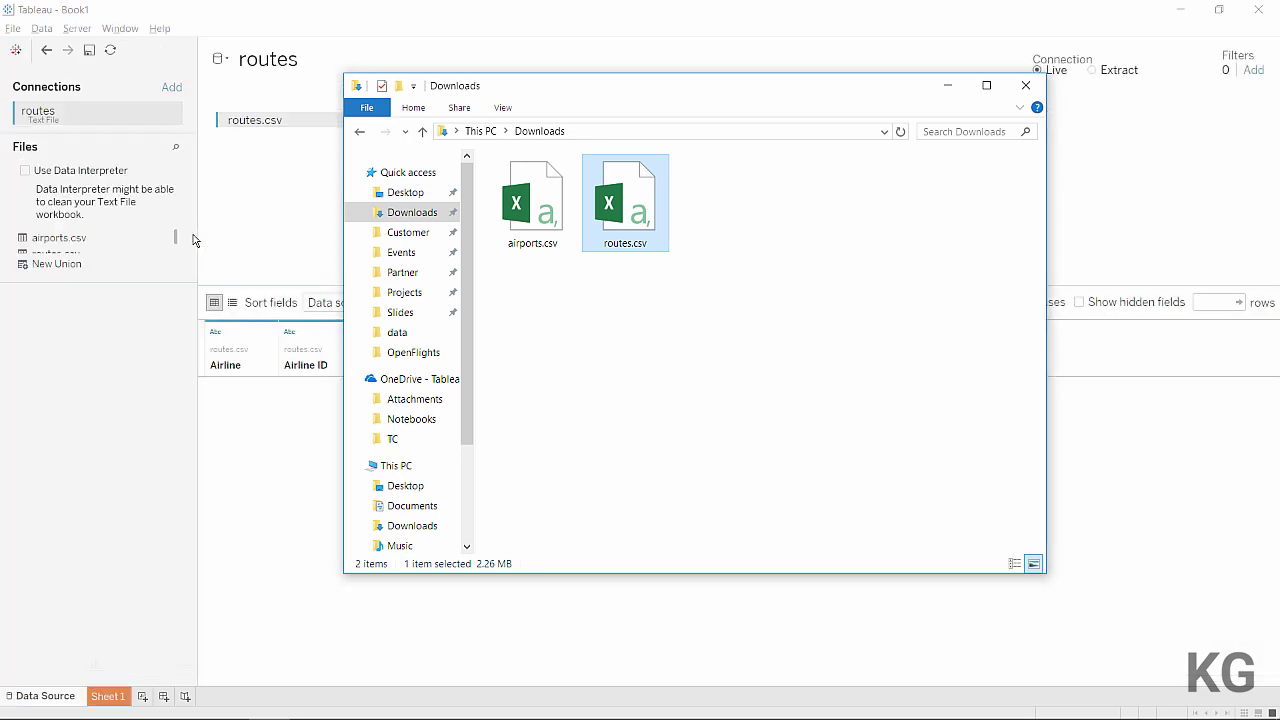
{"action": "left_click", "coordinate": [332, 31]}
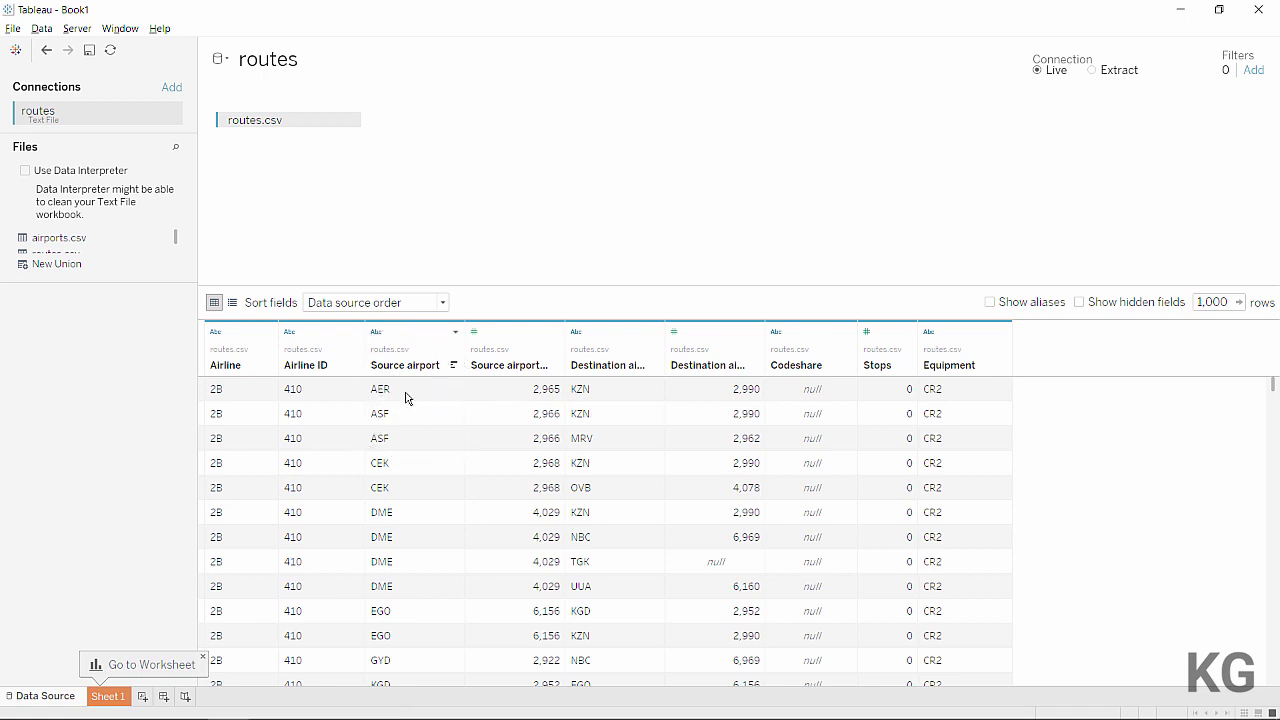
{"action": "left_click", "coordinate": [635, 393]}
Step: Union a second copy of routes.csv onto the table and review both tables in Edit Union
{"action": "left_click_drag", "start_coordinate": [97, 251], "coordinate": [287, 139]}
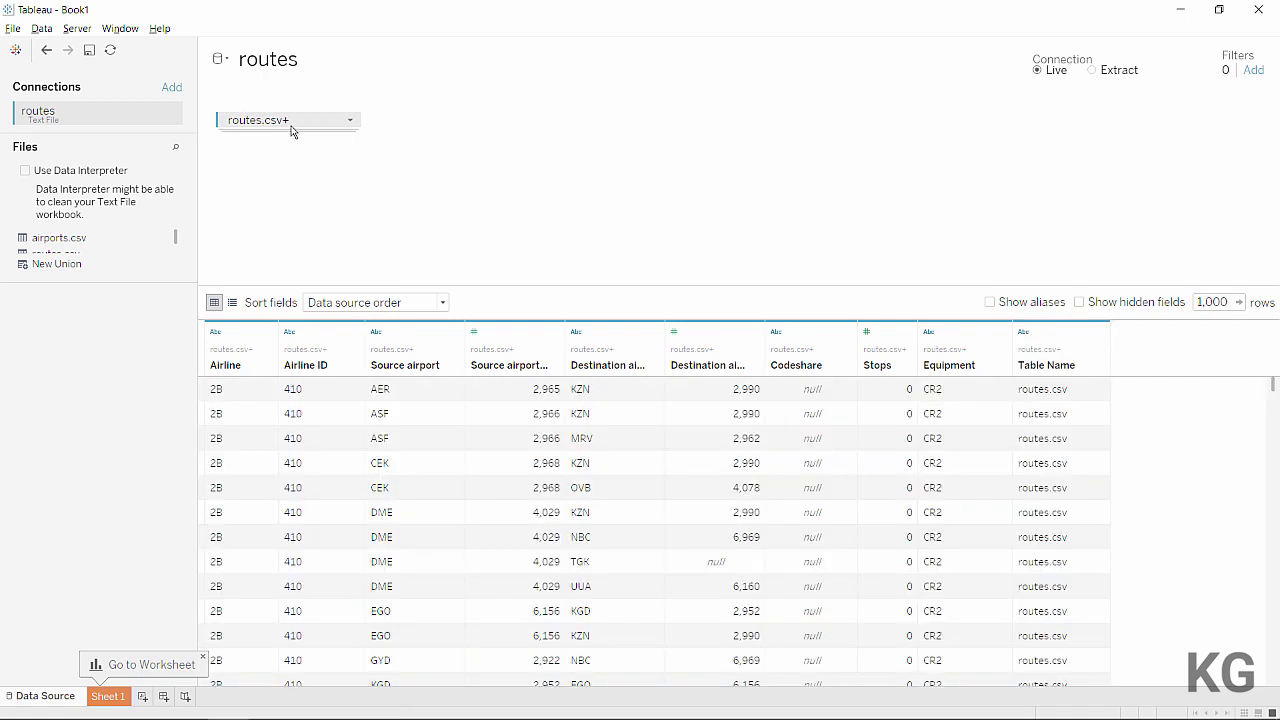
{"action": "left_click", "coordinate": [351, 121]}
{"action": "left_click", "coordinate": [380, 192]}
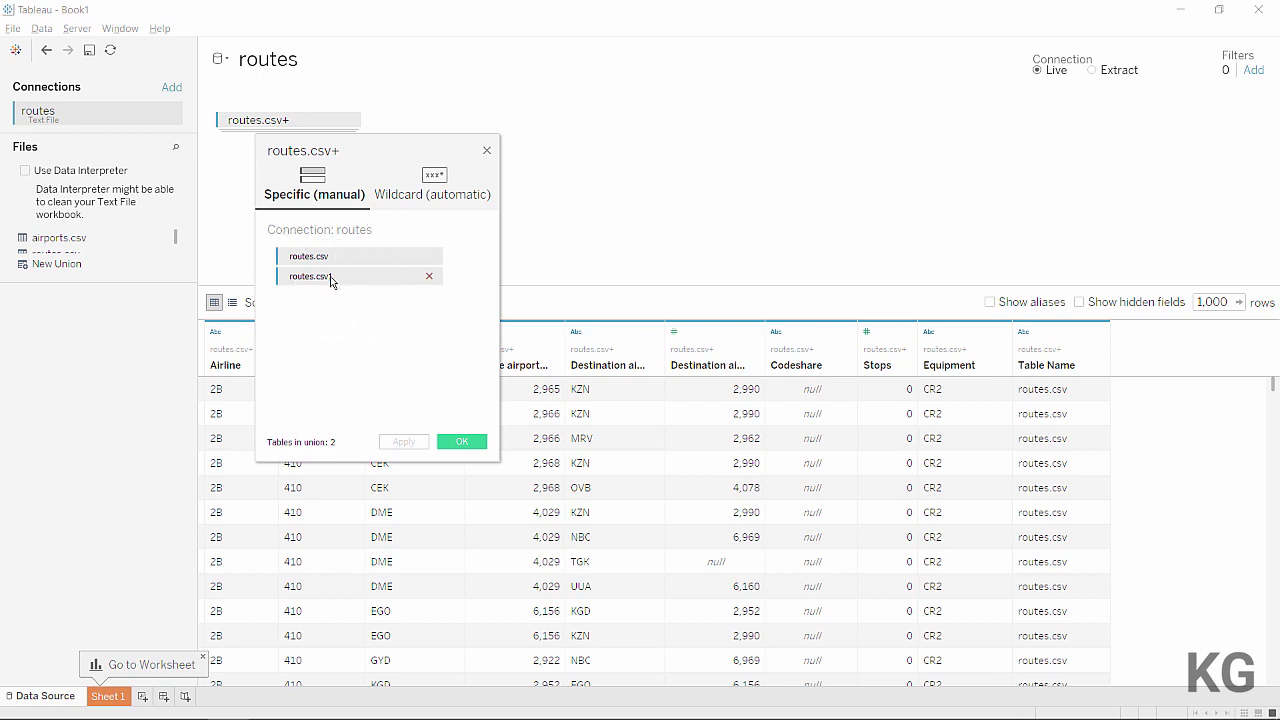
{"action": "left_click", "coordinate": [487, 152]}
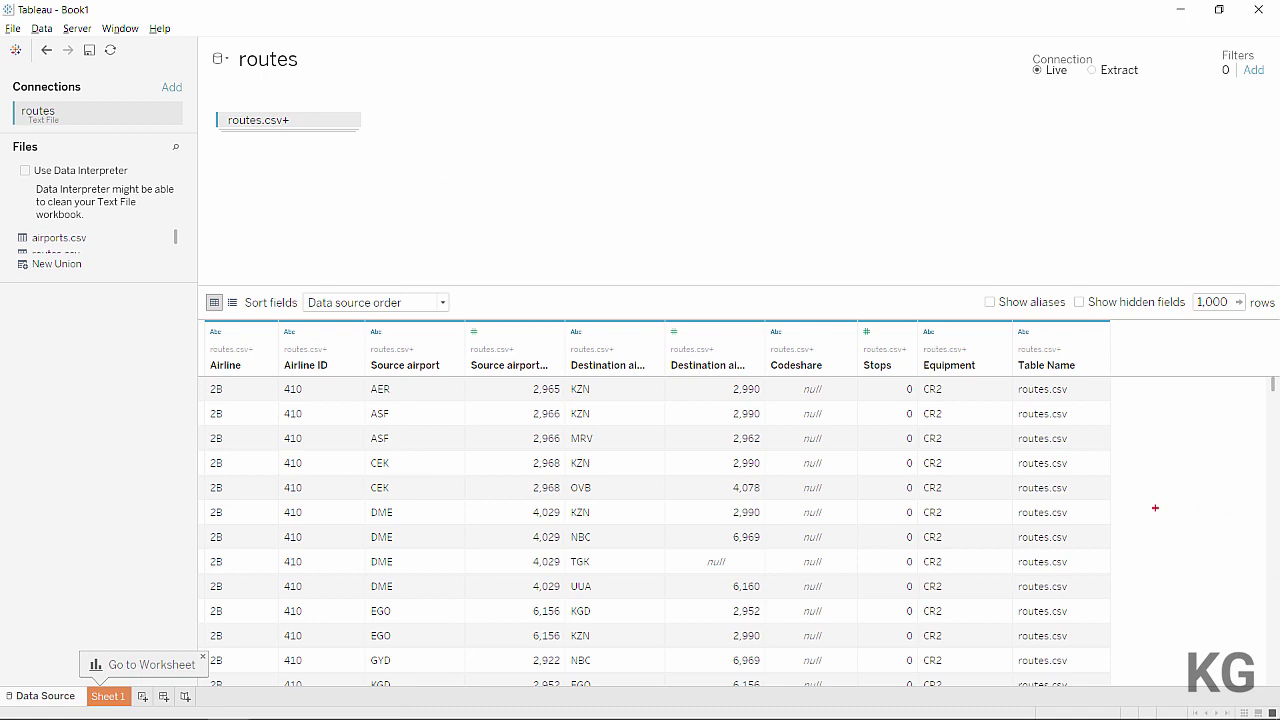
{"action": "mouse_move", "coordinate": [1008, 310]}
{"action": "left_mouse_down"}
{"action": "mouse_move", "coordinate": [1100, 400]}
{"action": "mouse_move", "coordinate": [1150, 623]}
{"action": "mouse_move", "coordinate": [1120, 702]}
{"action": "left_mouse_up"}
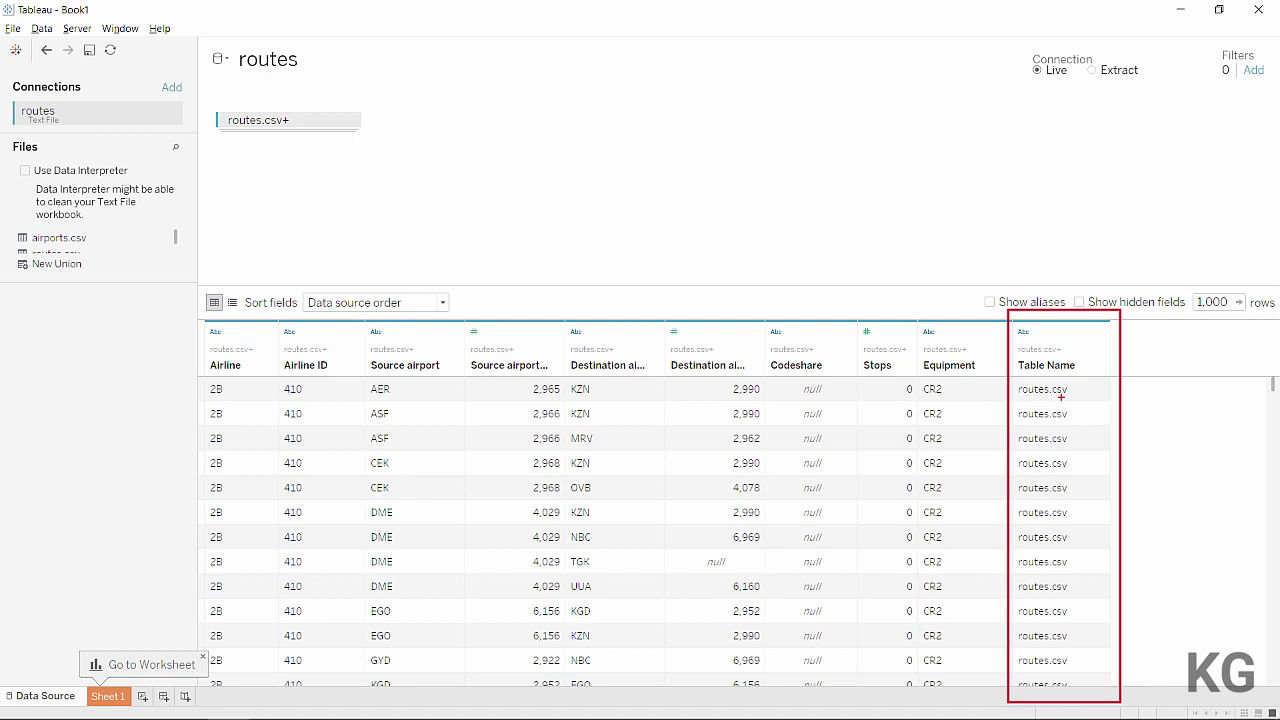
{"action": "key", "text": "Escape"}
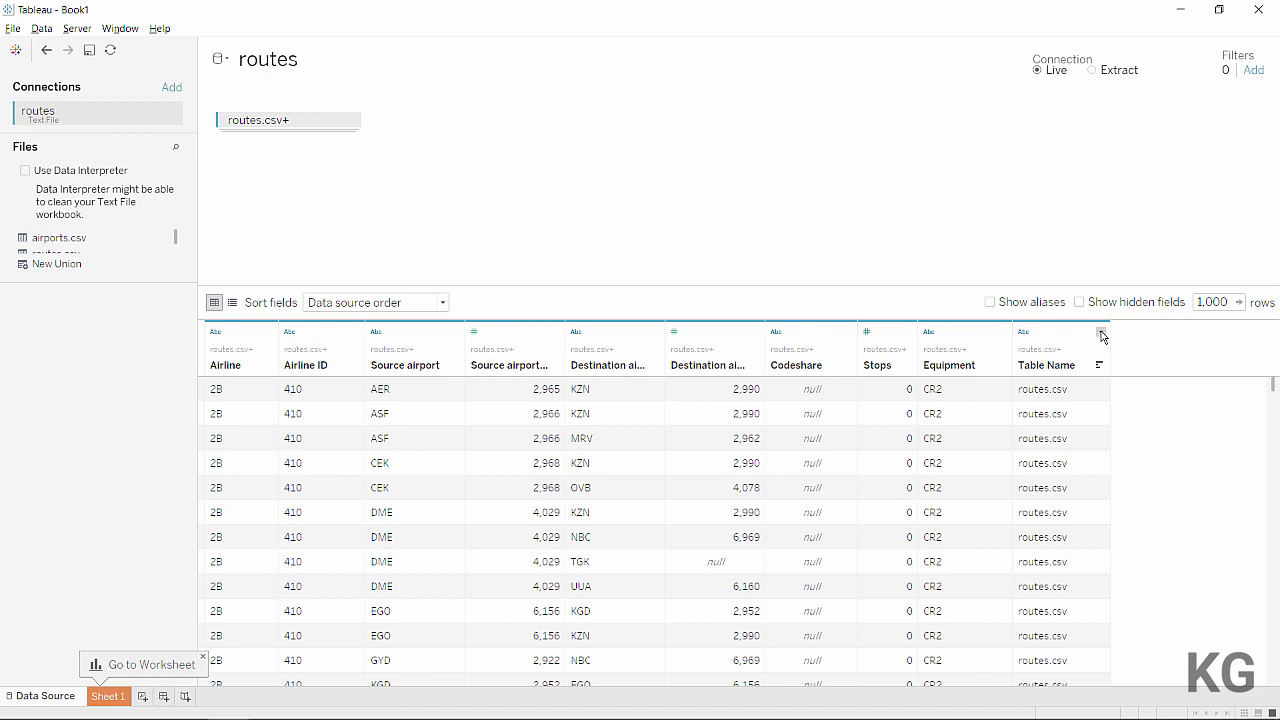
Step: Create calculated field Path ID: IF RIGHT([Table Name], 1) == "1" THEN 2 ELSE 1 END
{"action": "left_click", "coordinate": [1101, 333]}
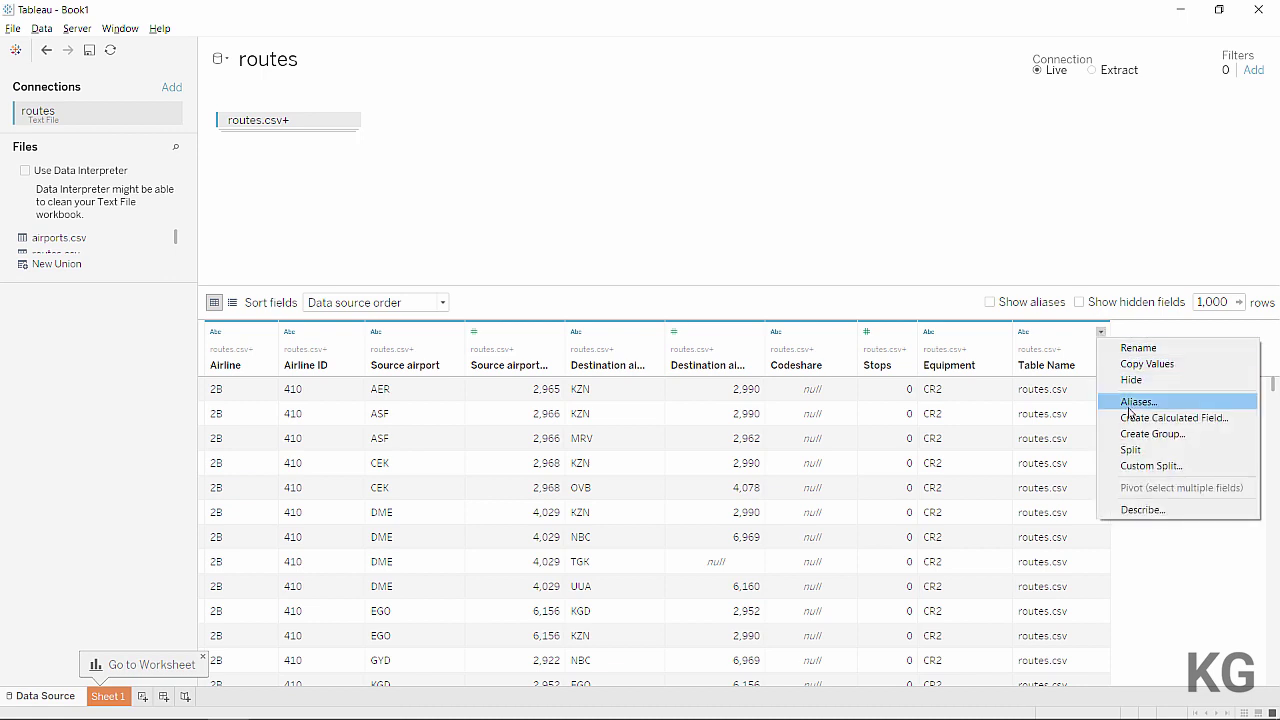
{"action": "left_click", "coordinate": [1133, 421]}
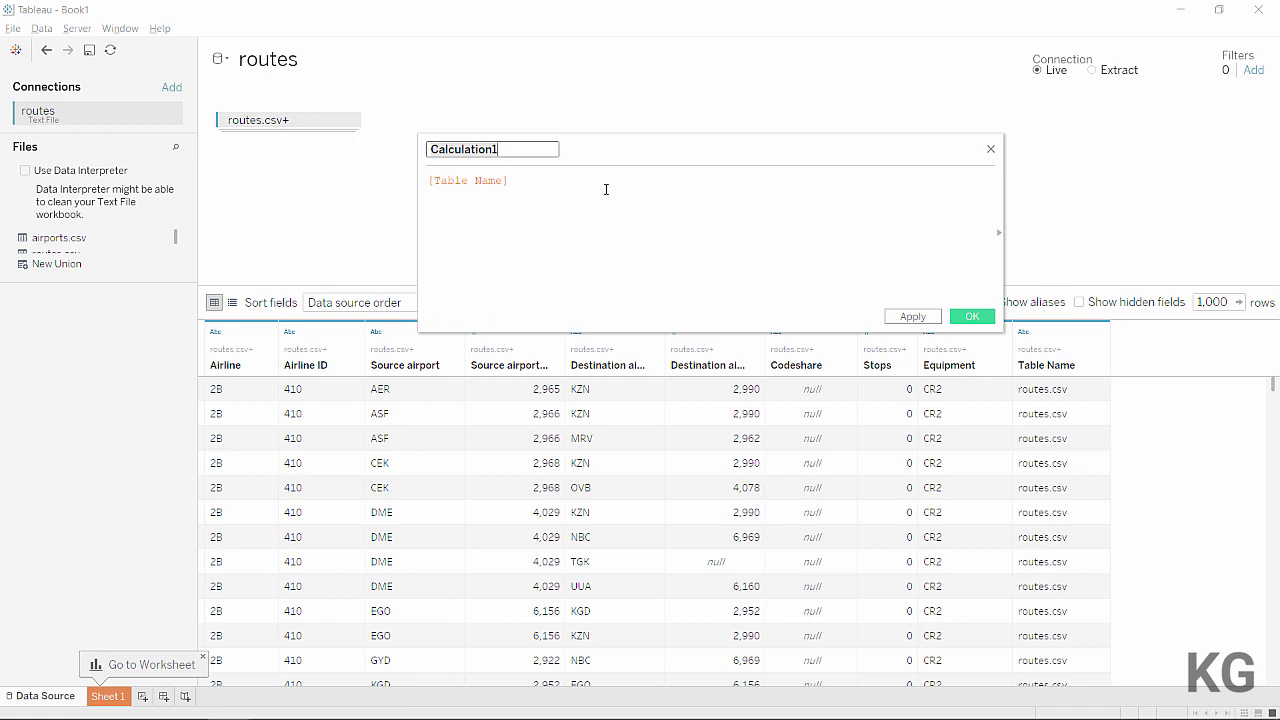
{"action": "type", "text": "Path I"}
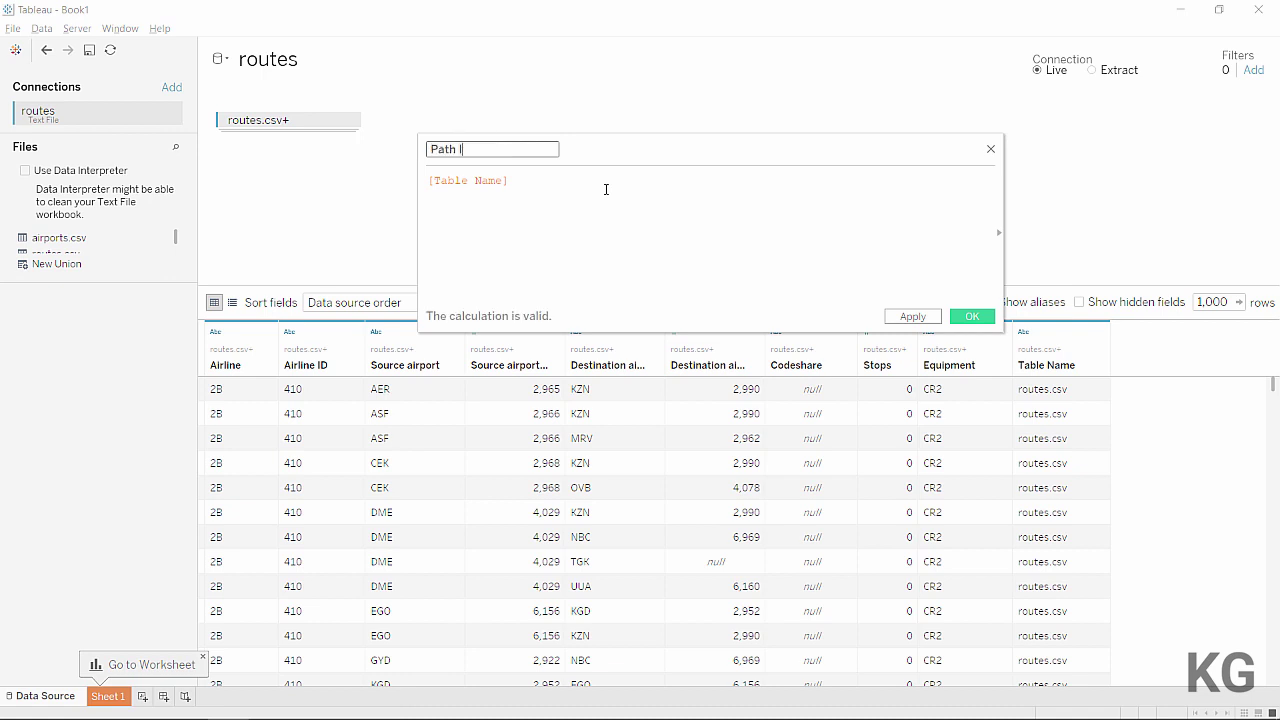
{"action": "type", "text": "D"}
{"action": "key", "text": "Tab"}
{"action": "key", "text": "Left"}
{"action": "type", "text": "IF"}
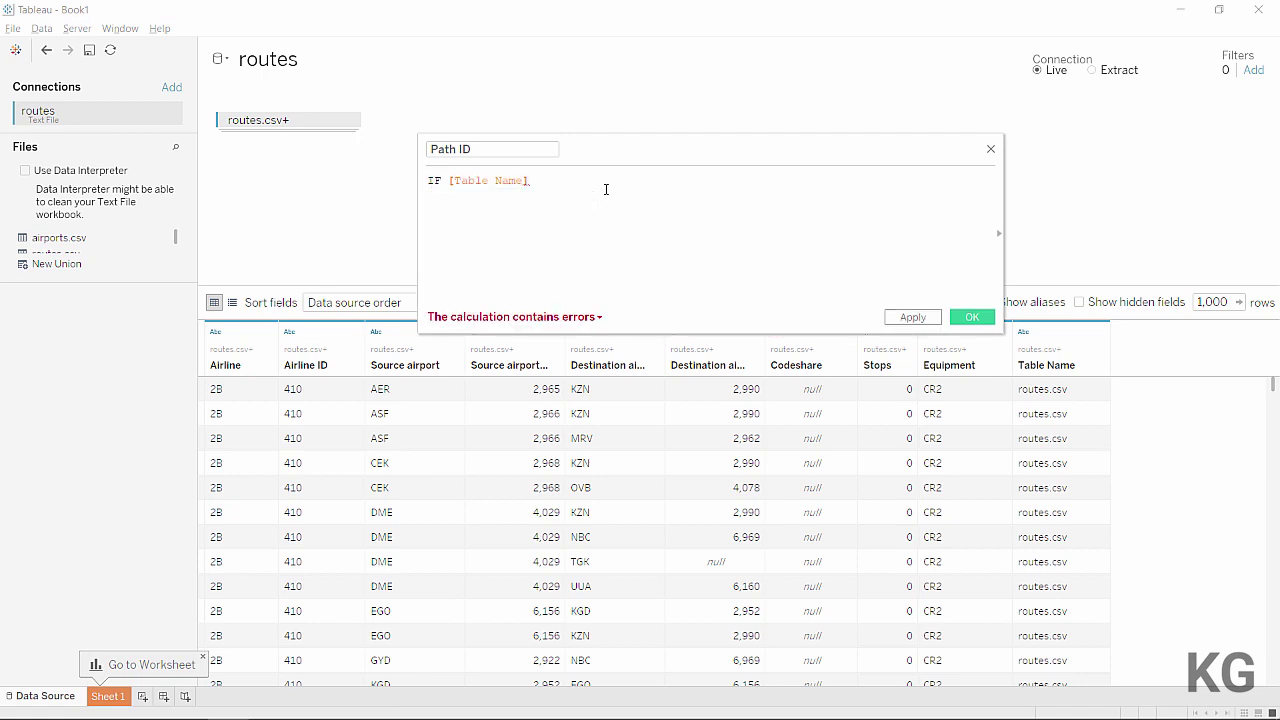
{"action": "type", "text": "RIGHT("}
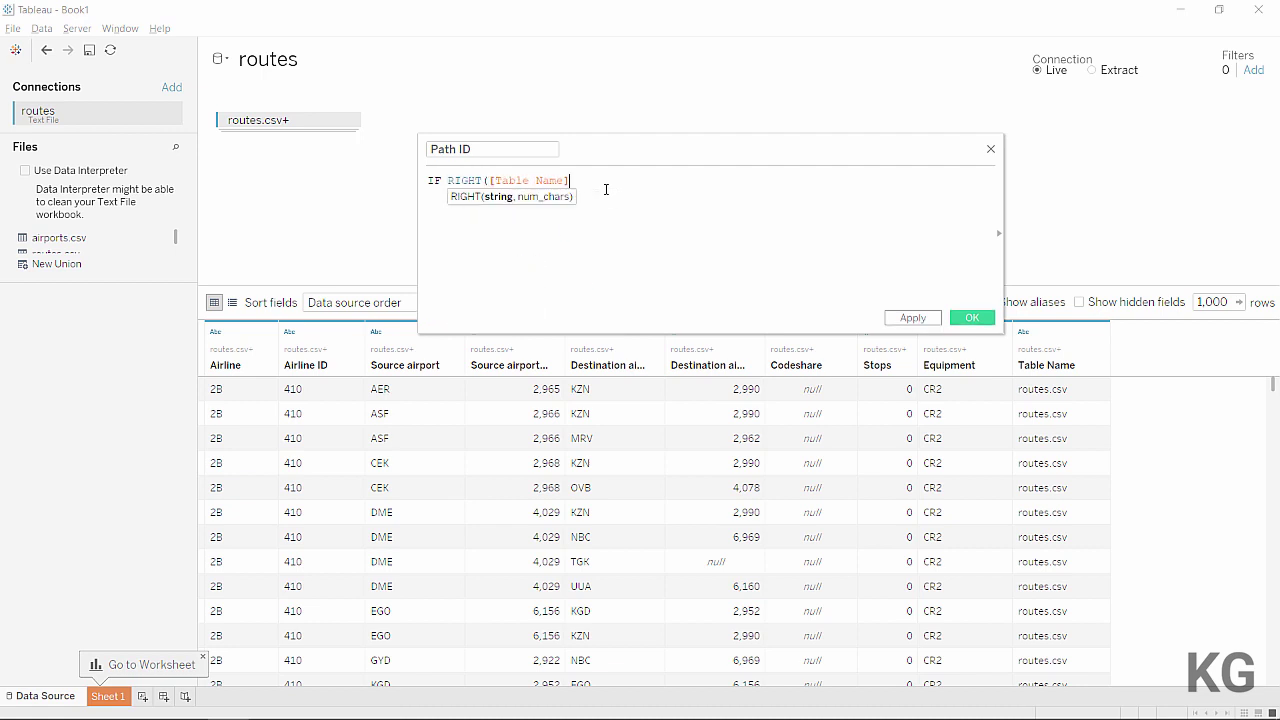
{"action": "type", "text": ", 1)"}
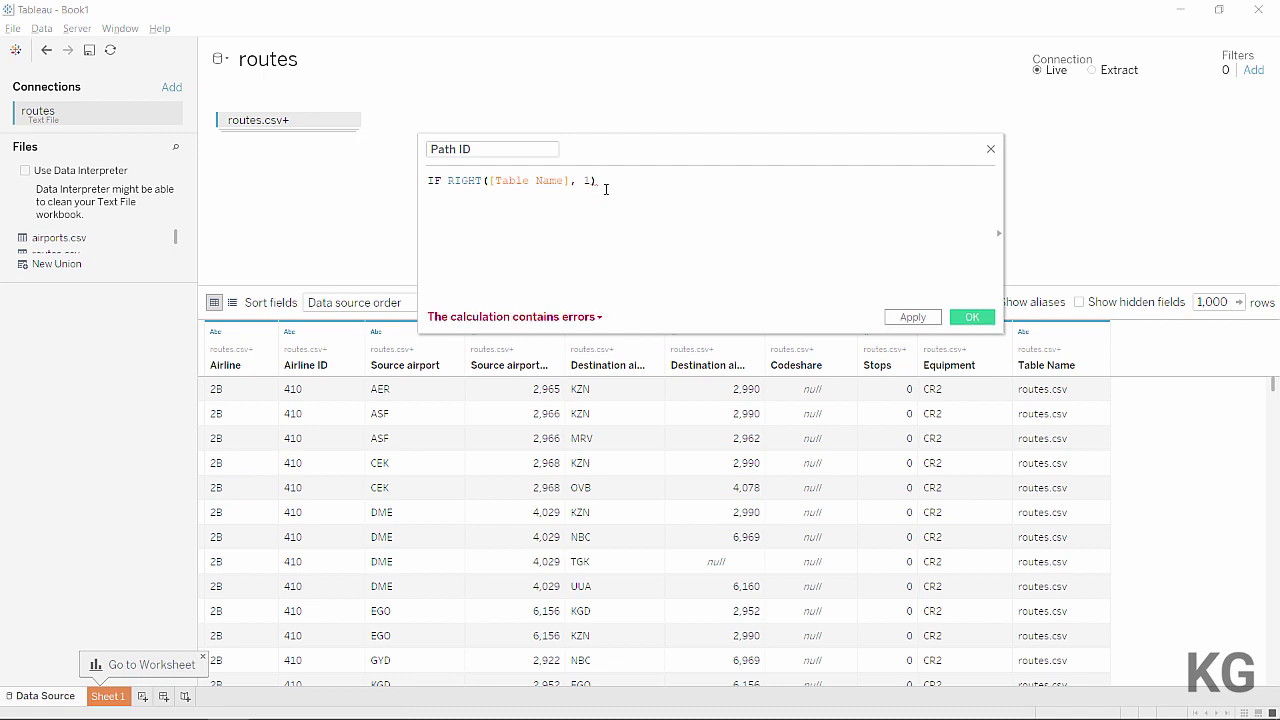
{"action": "type", "text": " == \"1"}
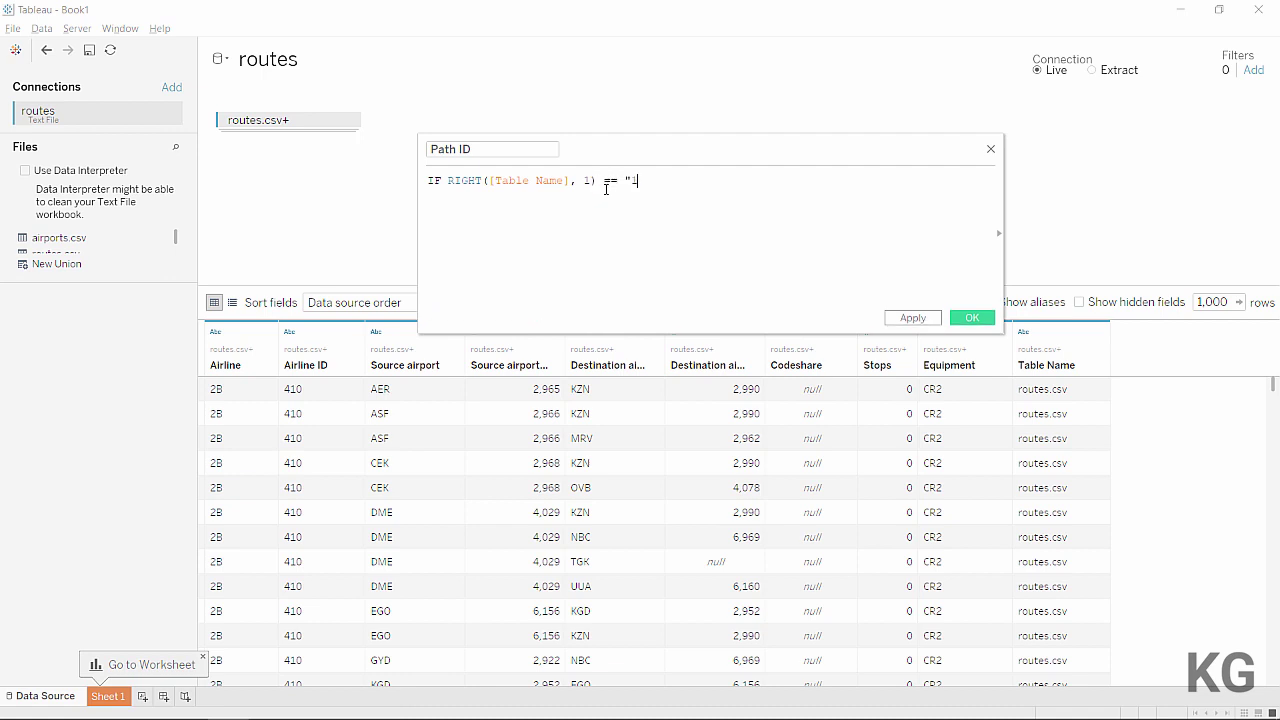
{"action": "type", "text": "\""}
{"action": "type", "text": " THEN 1"}
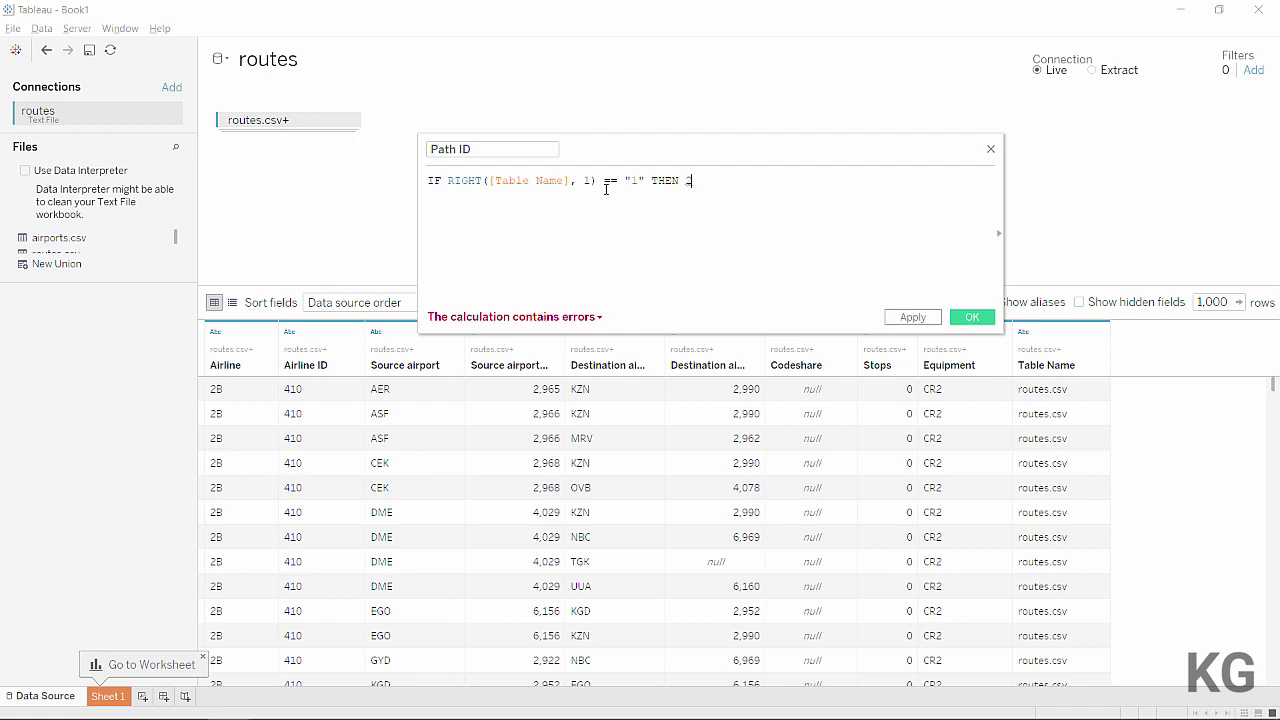
{"action": "type", "text": " ELSE 1"}
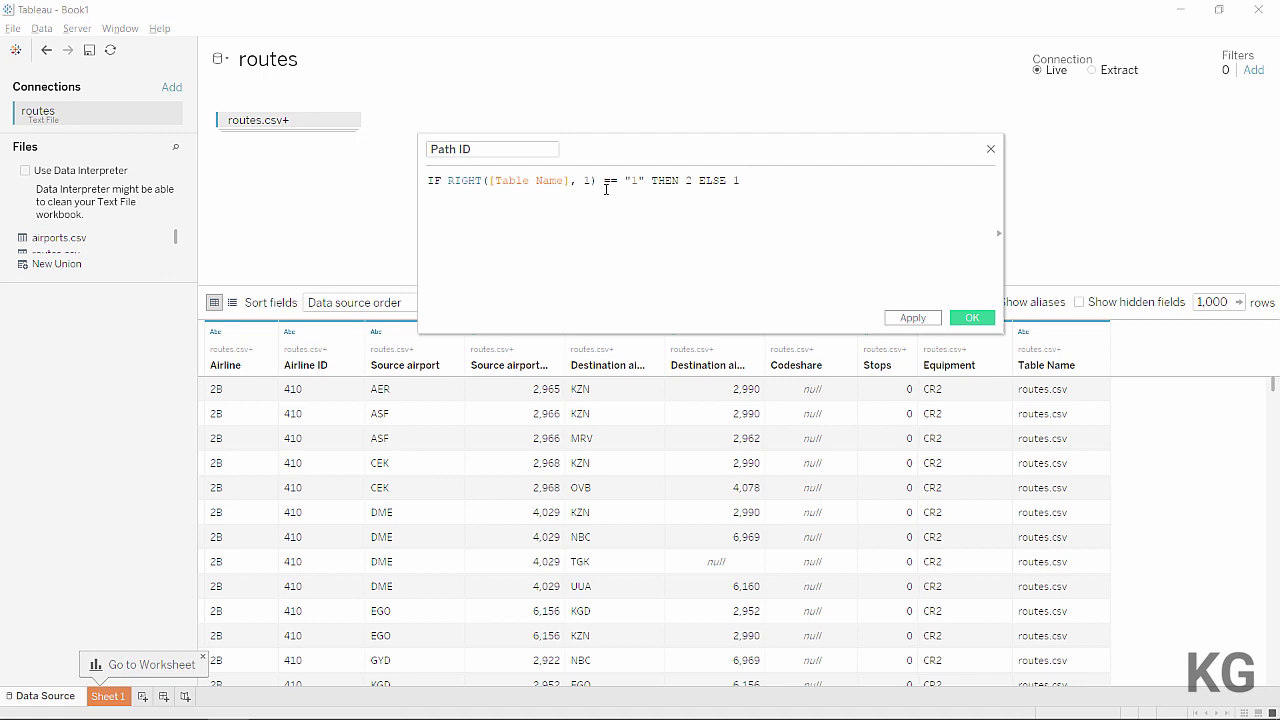
{"action": "type", "text": "en"}
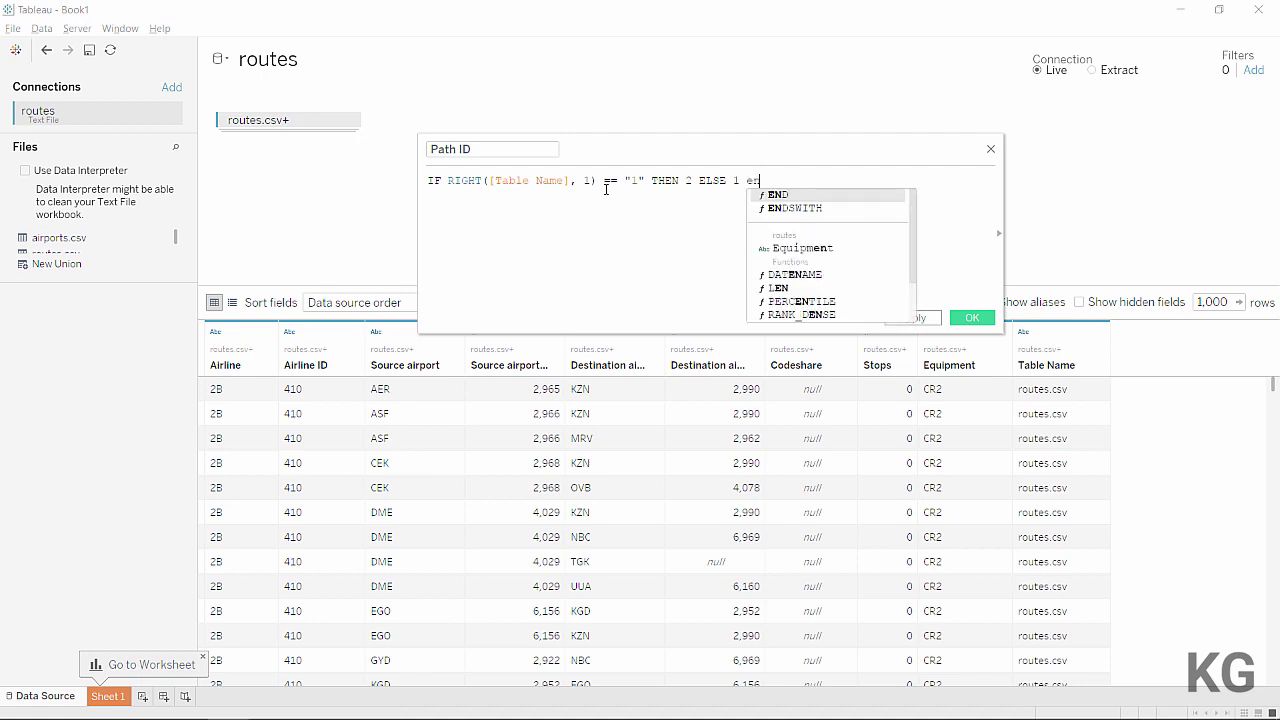
{"action": "key", "text": "Return"}
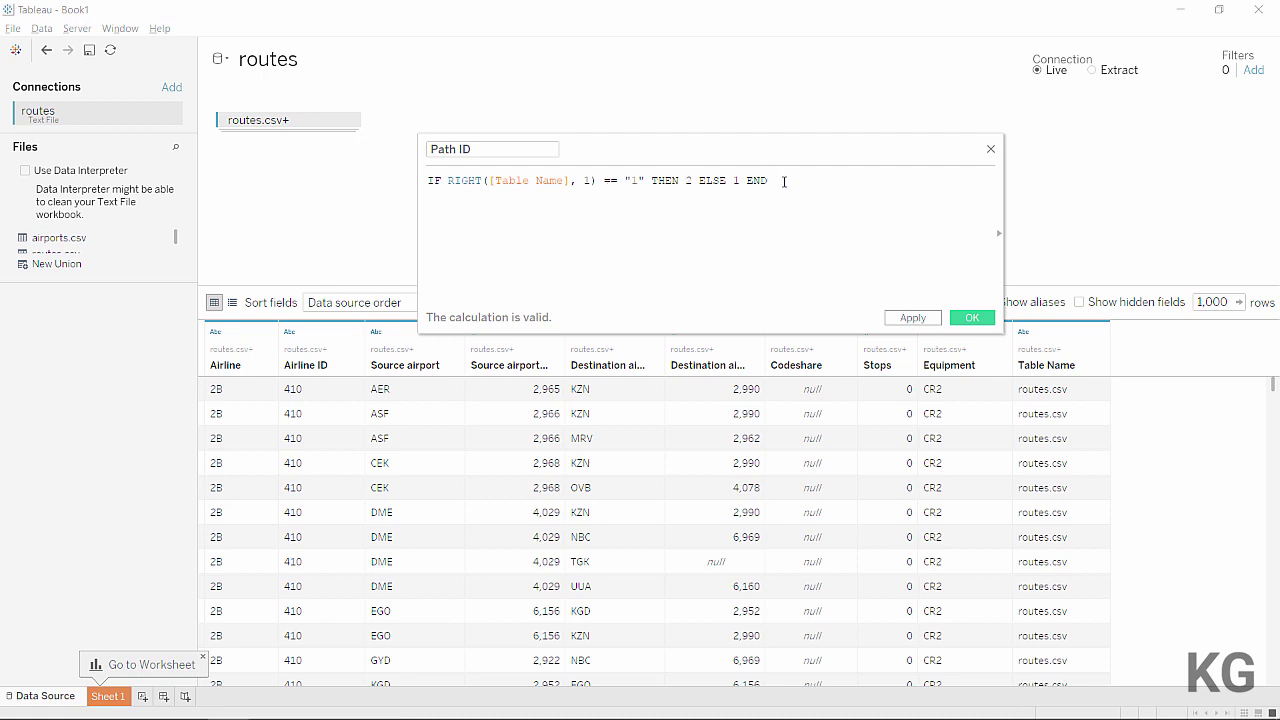
{"action": "left_click_drag", "start_coordinate": [780, 181], "coordinate": [423, 156]}
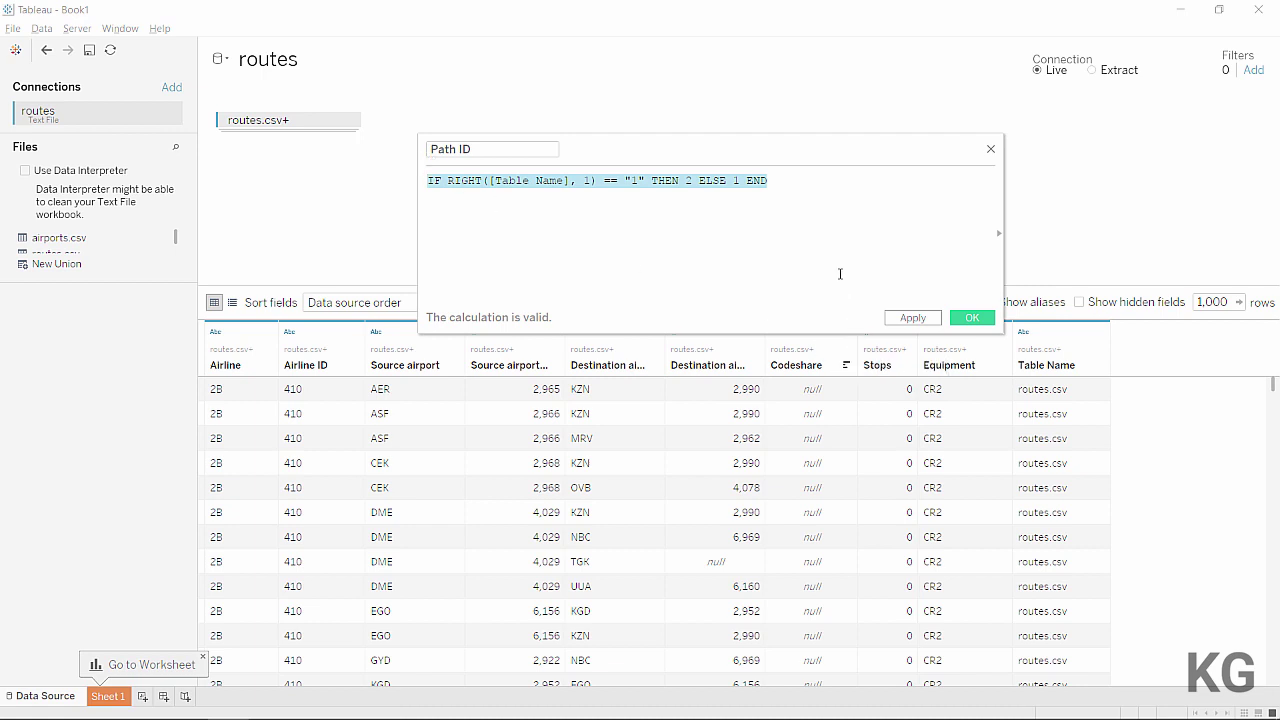
{"action": "left_click", "coordinate": [971, 318]}
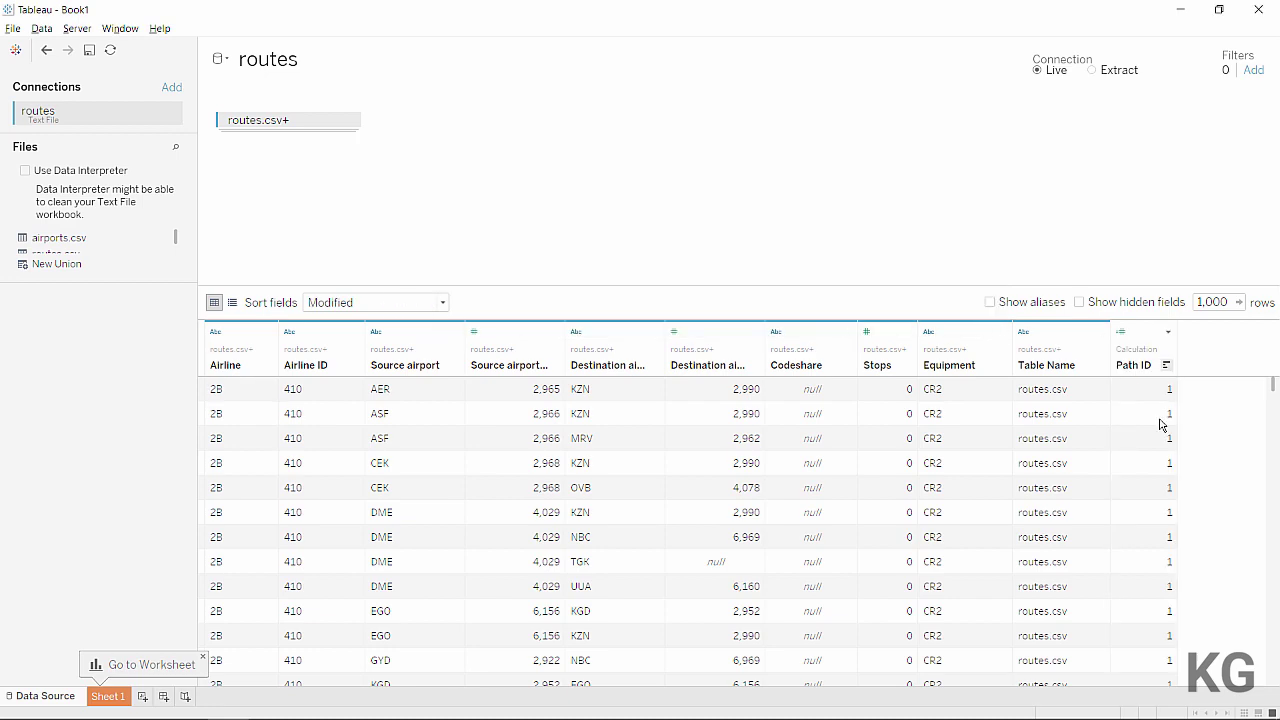
Step: Scroll the preview grid to check the Path ID values
{"action": "scroll", "coordinate": [1265, 390], "scroll_direction": "down", "scroll_amount": 20}
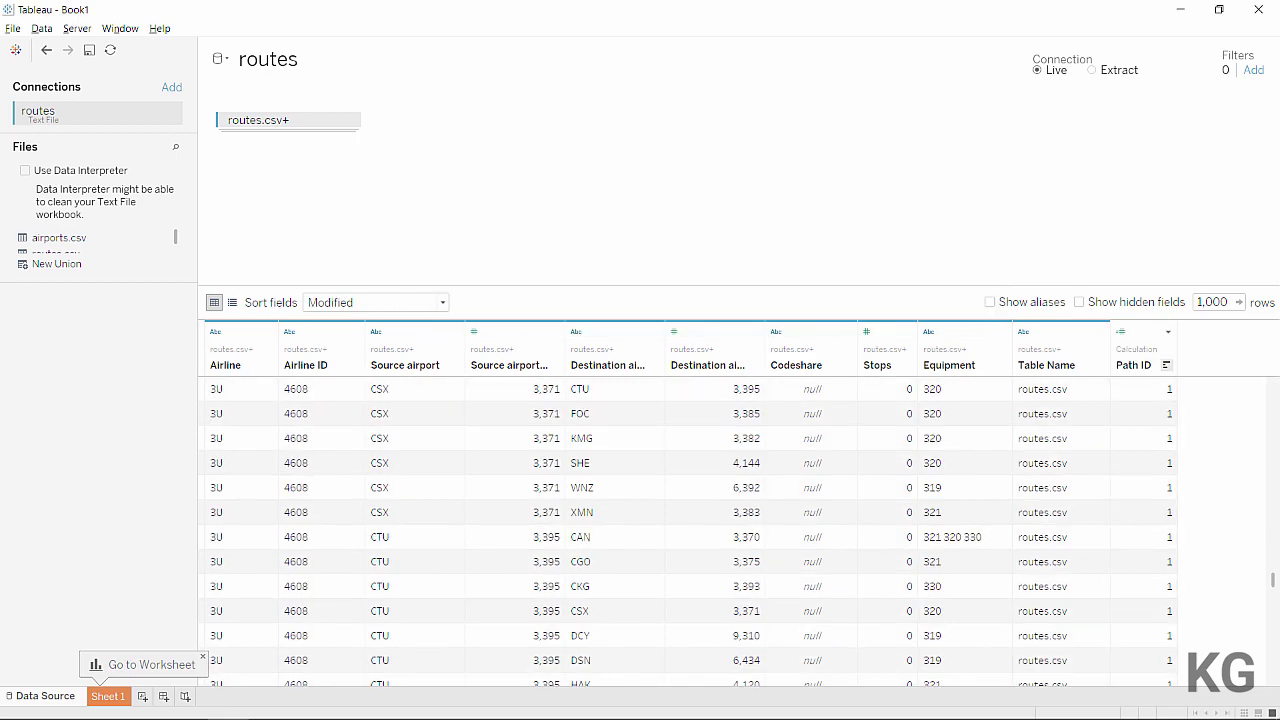
{"action": "left_click", "coordinate": [1222, 302]}
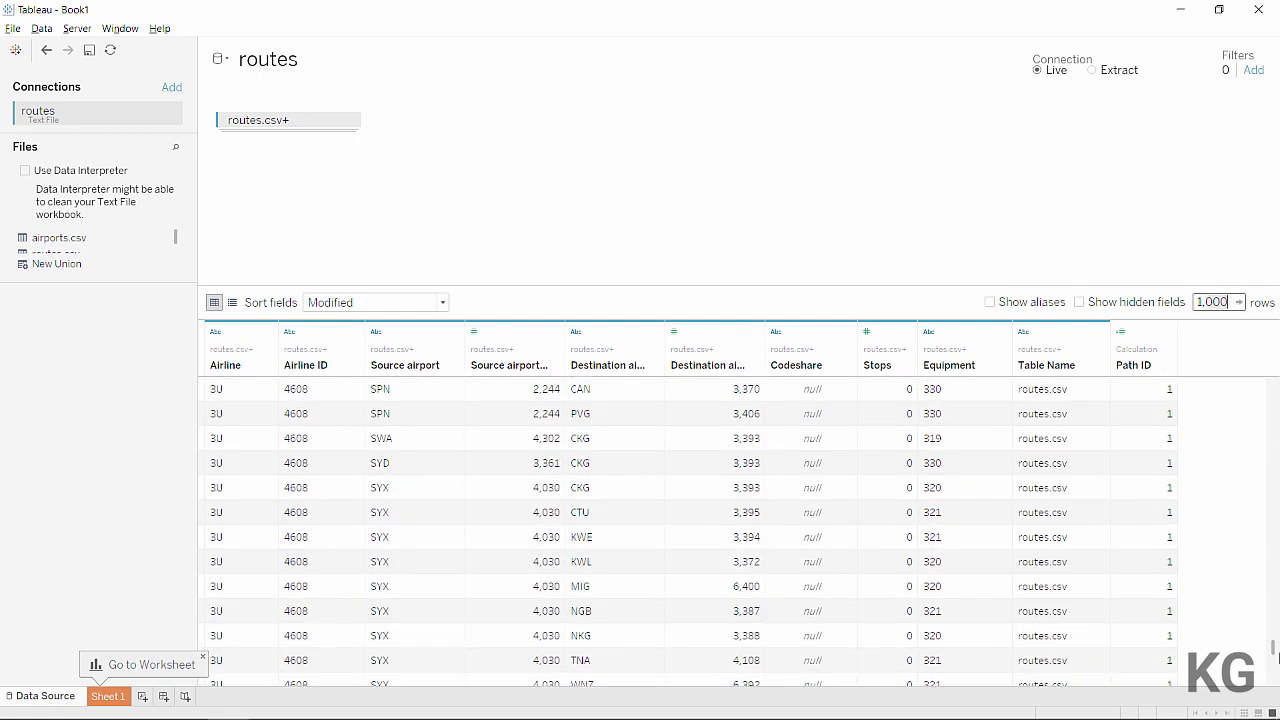
{"action": "left_click_drag", "start_coordinate": [1271, 655], "coordinate": [1237, 331]}
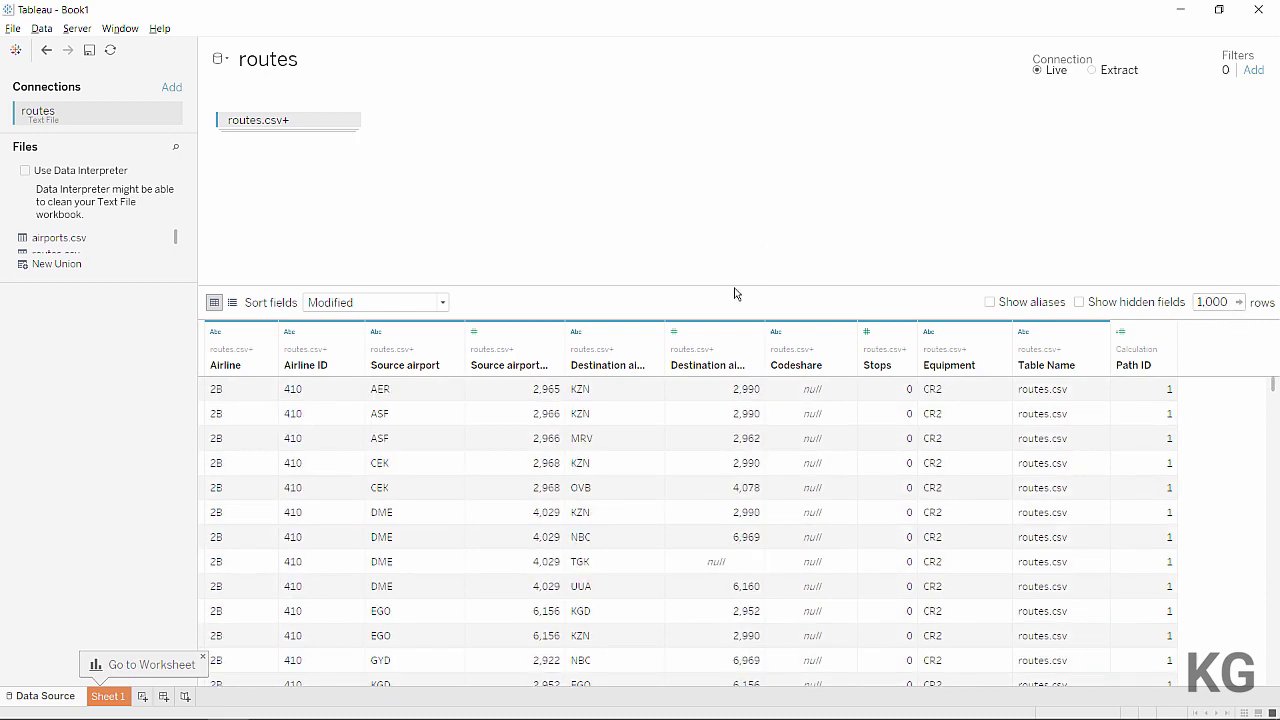
{"action": "left_click", "coordinate": [392, 397]}
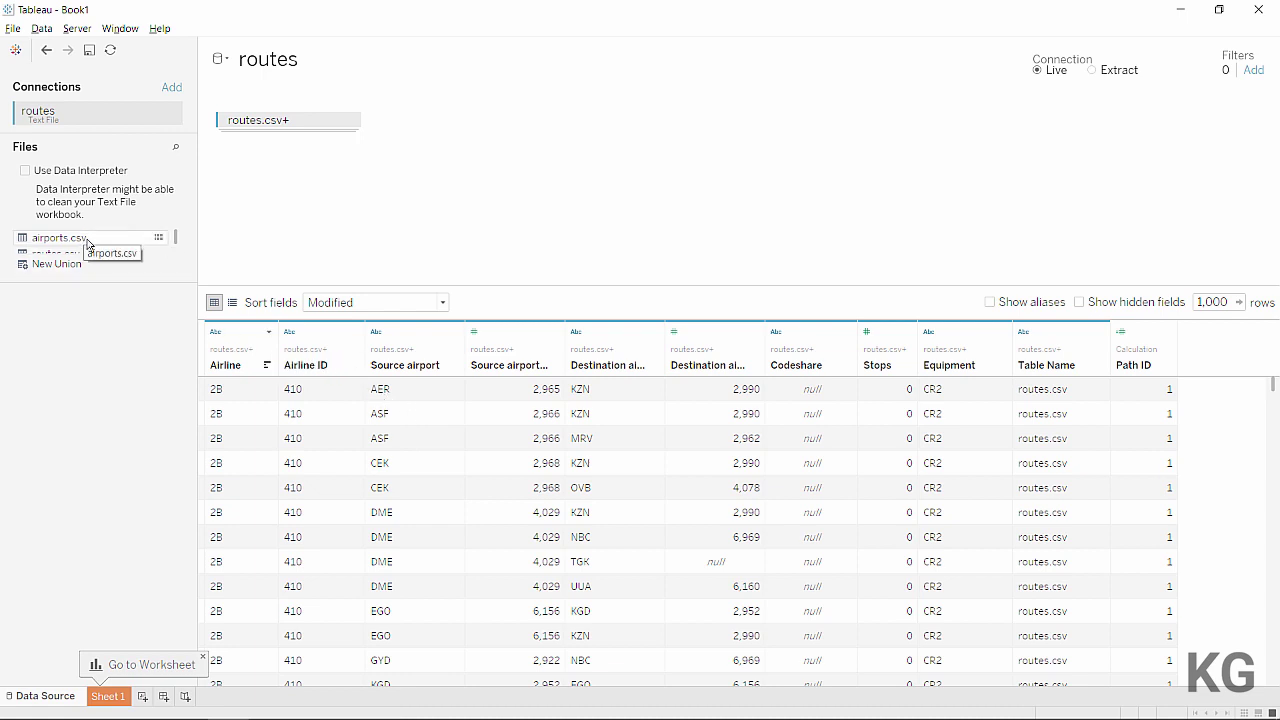
Step: Drag airports.csv onto the canvas and enter an IF RIGHT([Table Name], 1) join calculation
{"action": "left_click_drag", "start_coordinate": [87, 243], "coordinate": [518, 143]}
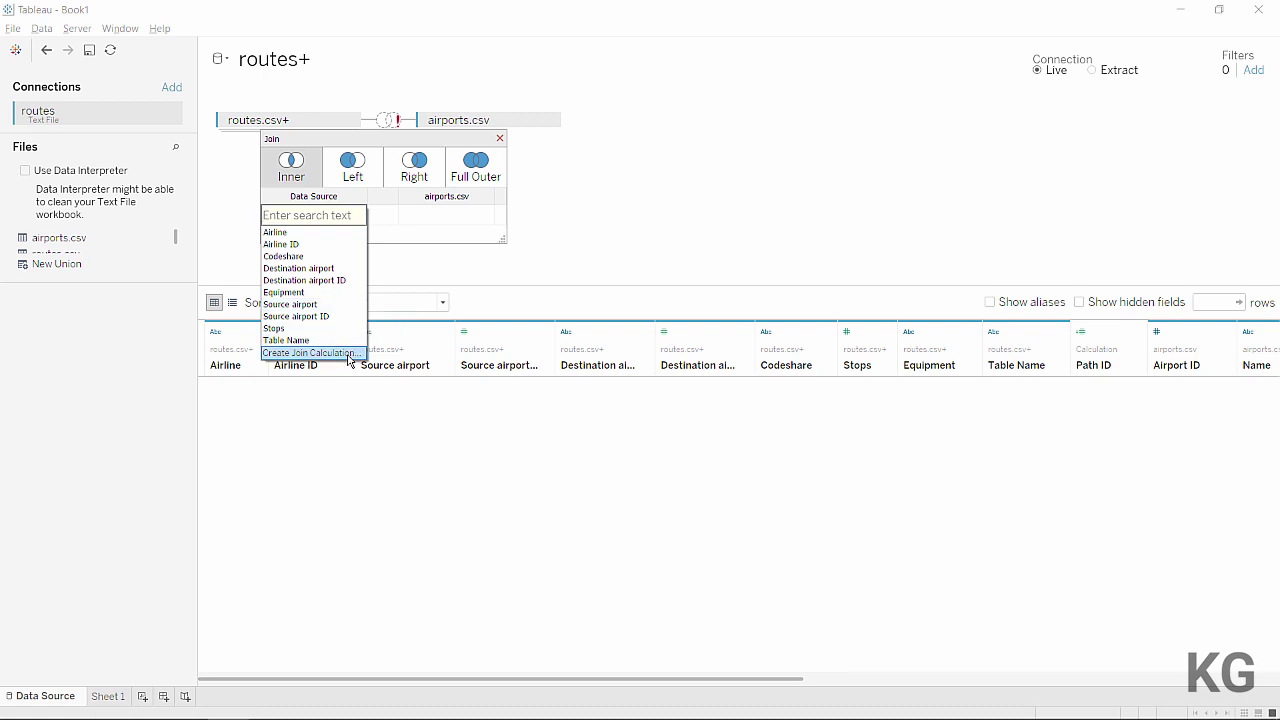
{"action": "left_click", "coordinate": [348, 355]}
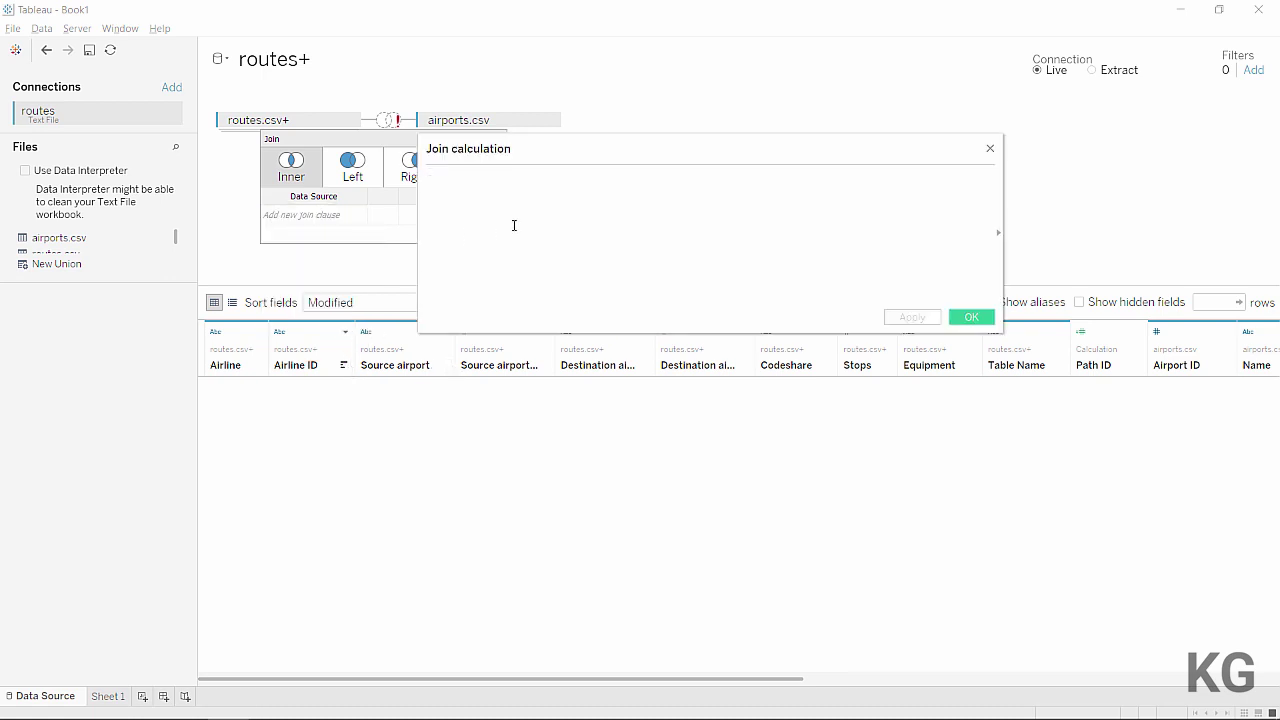
{"action": "type", "text": "IF RIGHT([Table Name], 1) == \"1\" THEN 2 ELSE 1 END"}
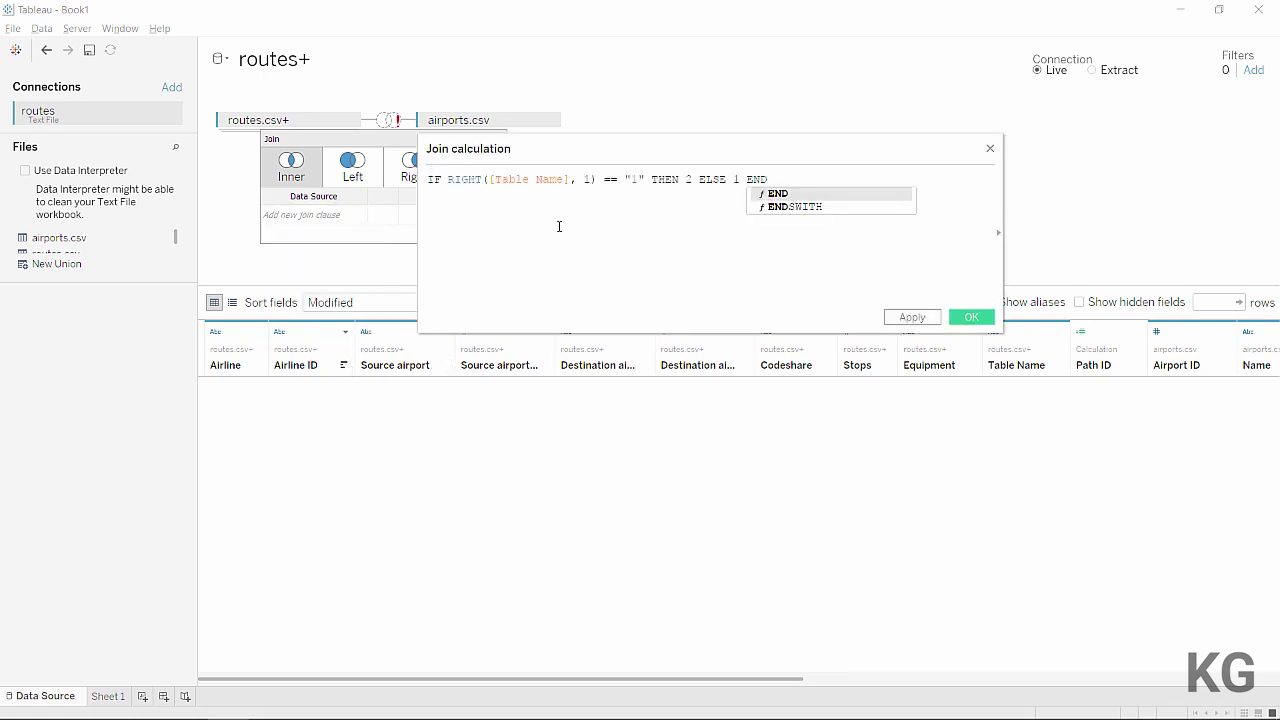
{"action": "left_click", "coordinate": [559, 226]}
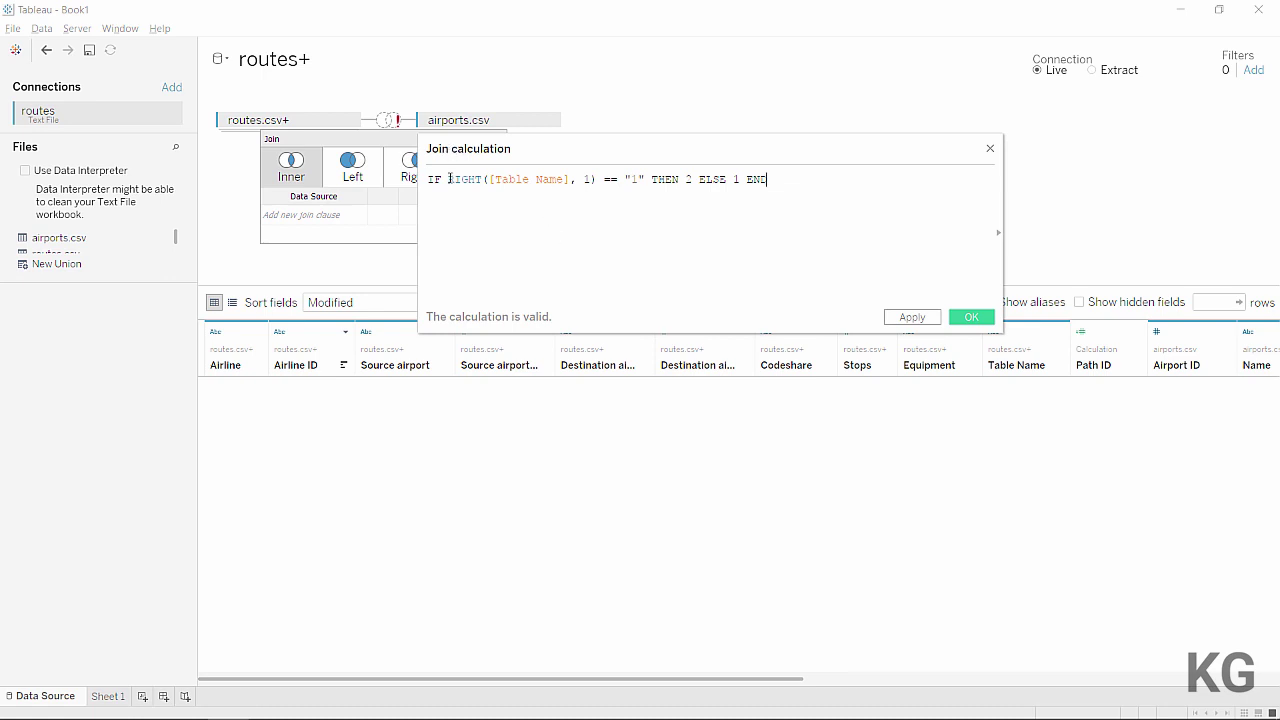
Step: Make the join formula return Destination airport ID when the table ends in 1, else Source airport ID
{"action": "left_click_drag", "start_coordinate": [449, 179], "coordinate": [651, 180]}
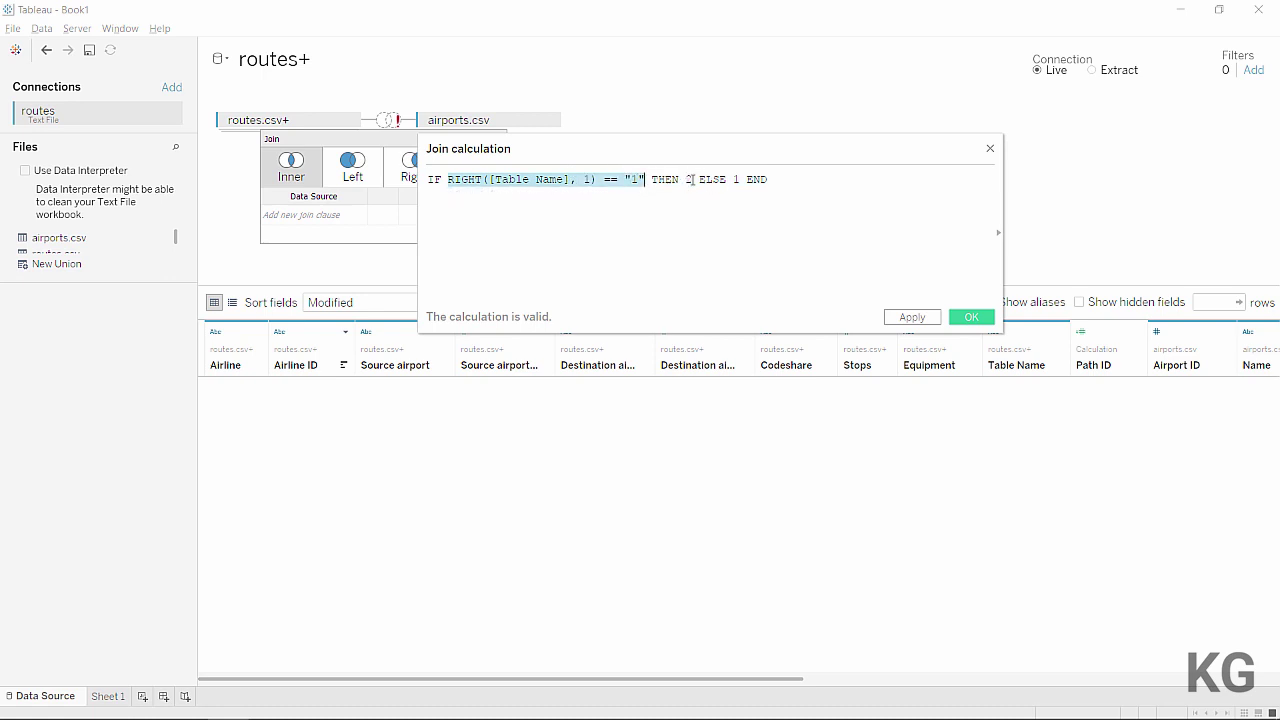
{"action": "left_click", "coordinate": [690, 179]}
{"action": "key", "text": "BackSpace"}
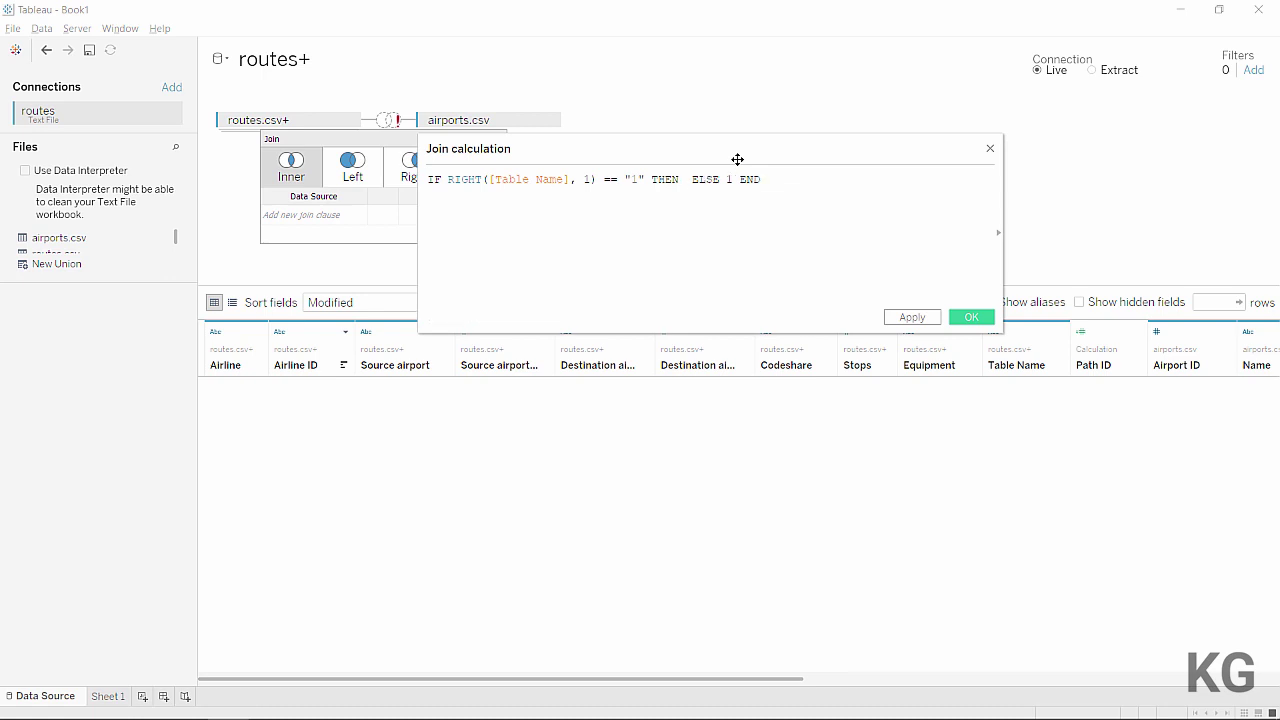
{"action": "type", "text": "sou"}
{"action": "key", "text": "Down"}
{"action": "key", "text": "Return"}
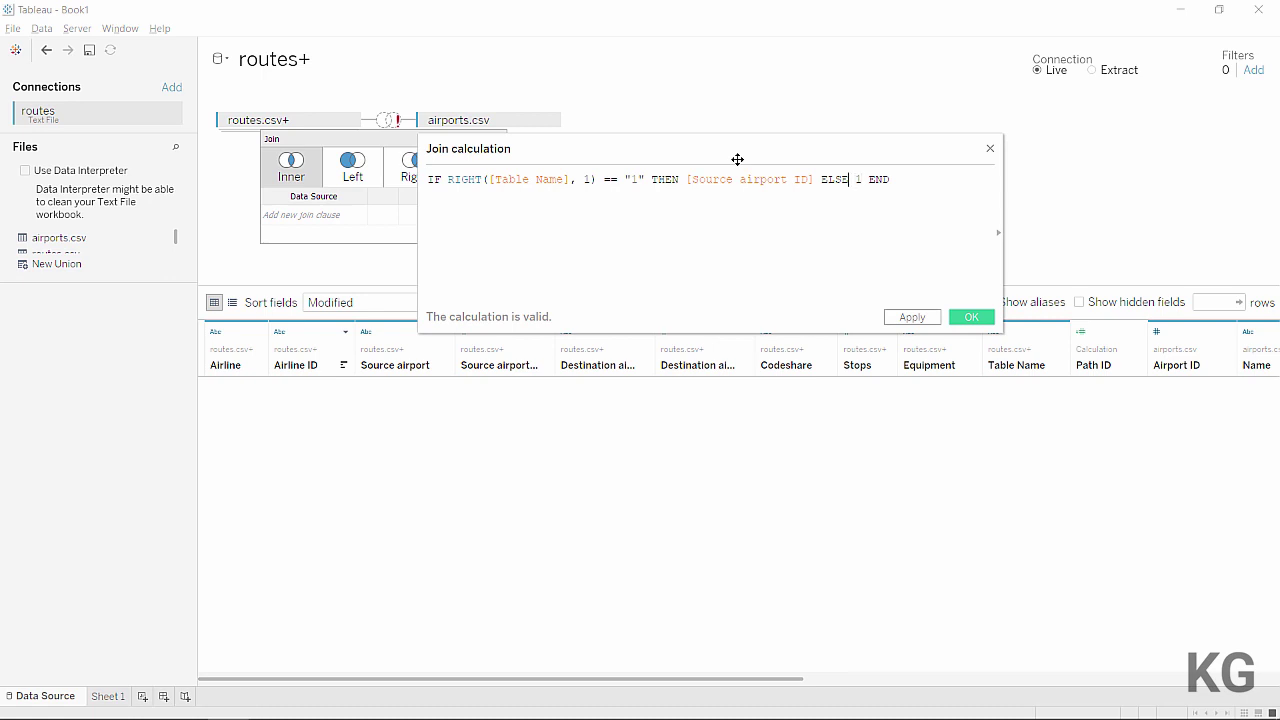
{"action": "key", "text": "ctrl+shift+Left"}
{"action": "type", "text": "de"}
{"action": "key", "text": "Down"}
{"action": "key", "text": "Return"}
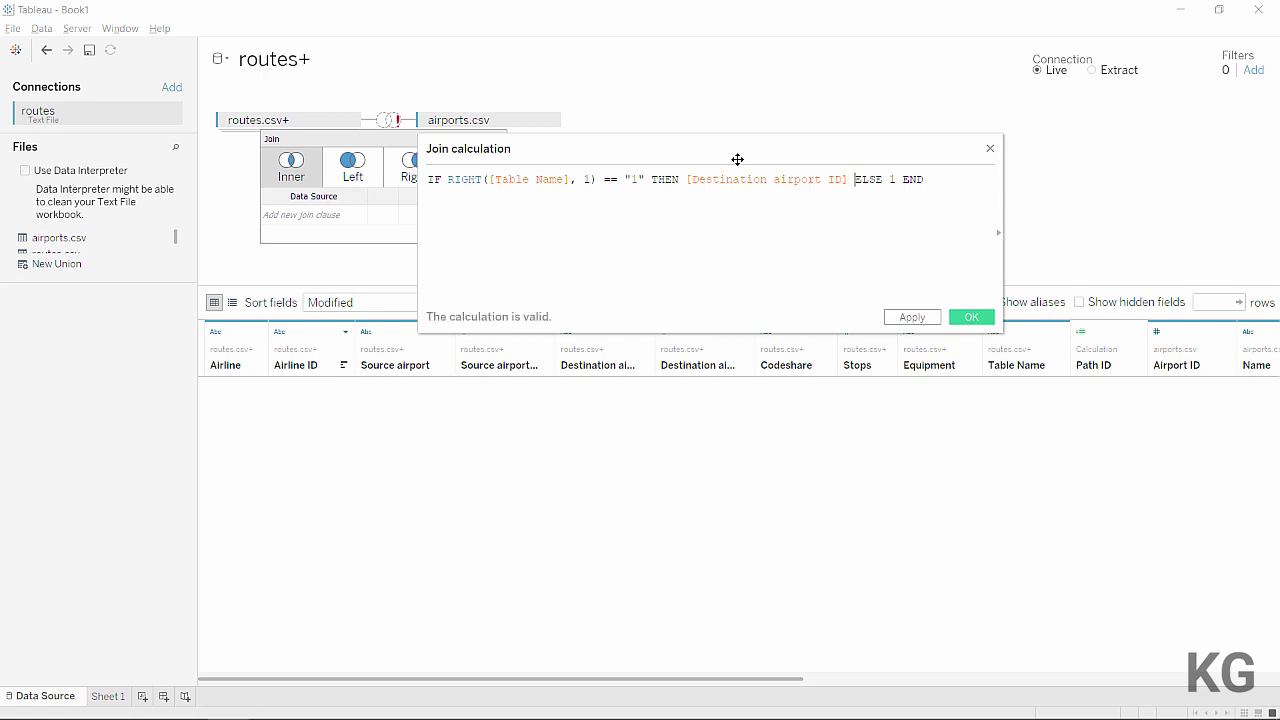
{"action": "key", "text": "BackSpace"}
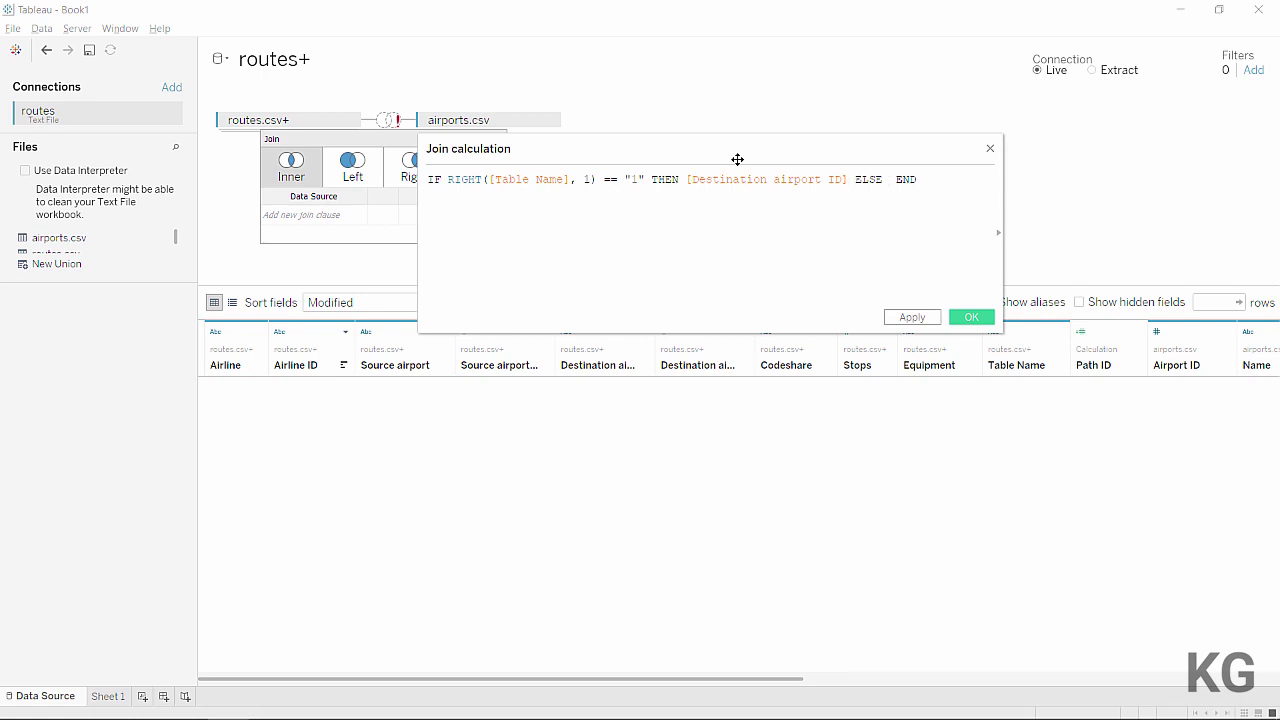
{"action": "type", "text": "sou"}
{"action": "key", "text": "Down"}
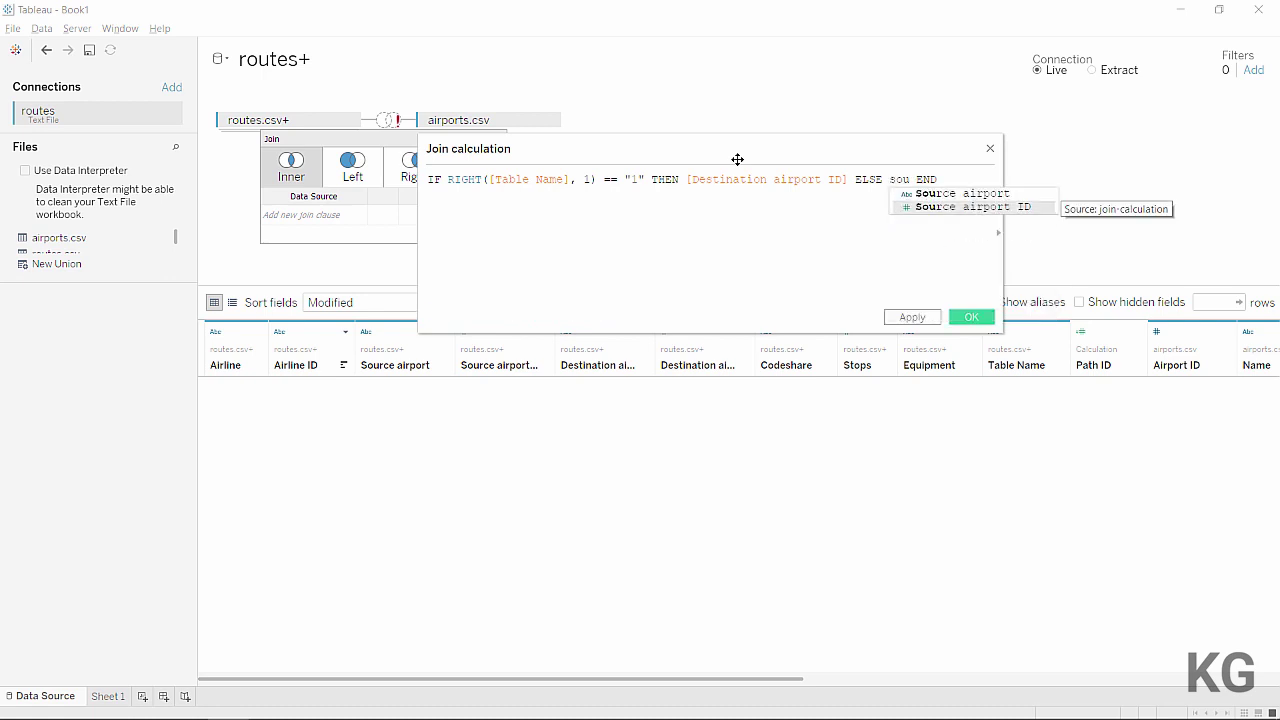
{"action": "key", "text": "Return"}
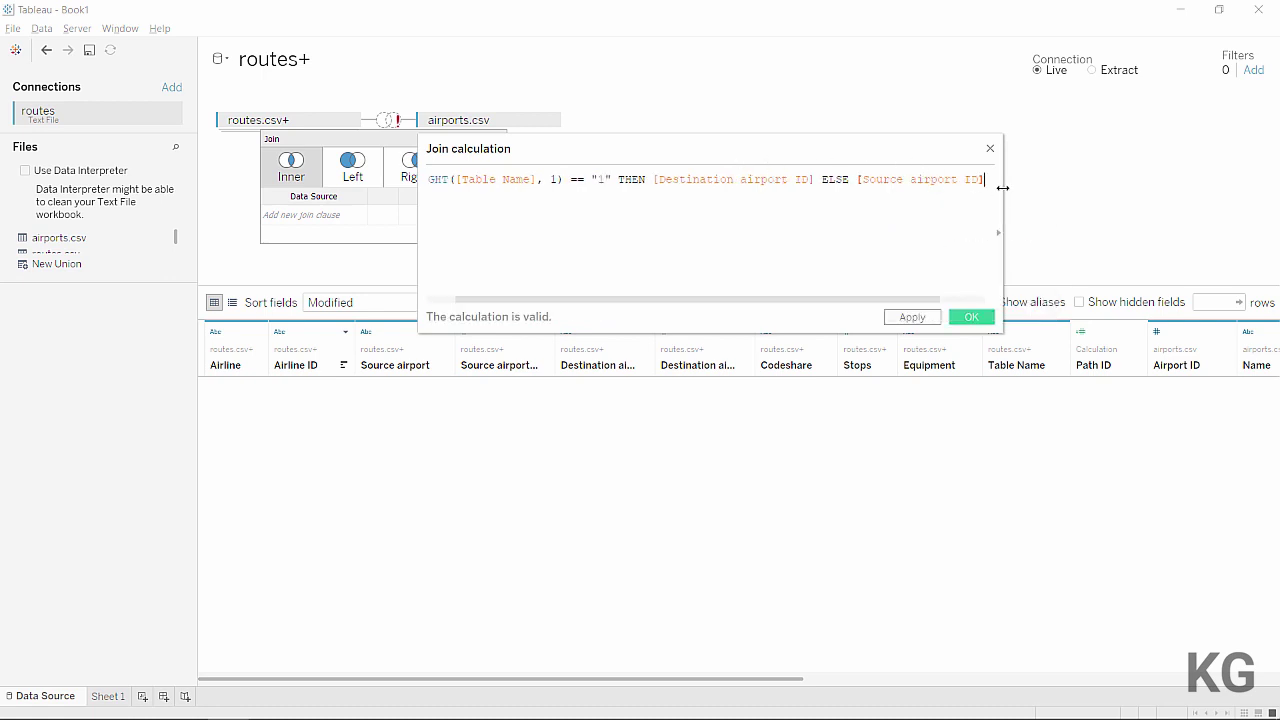
{"action": "left_click_drag", "start_coordinate": [1004, 191], "coordinate": [1188, 214]}
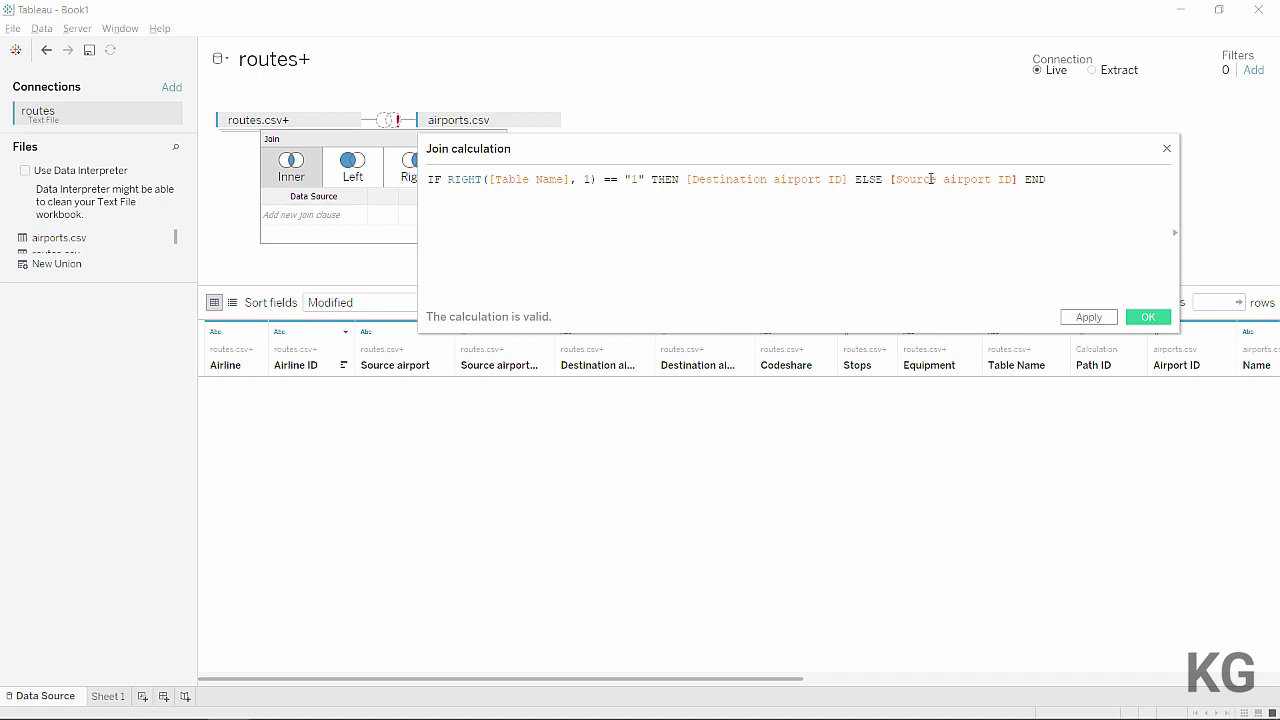
{"action": "left_click", "coordinate": [1135, 317]}
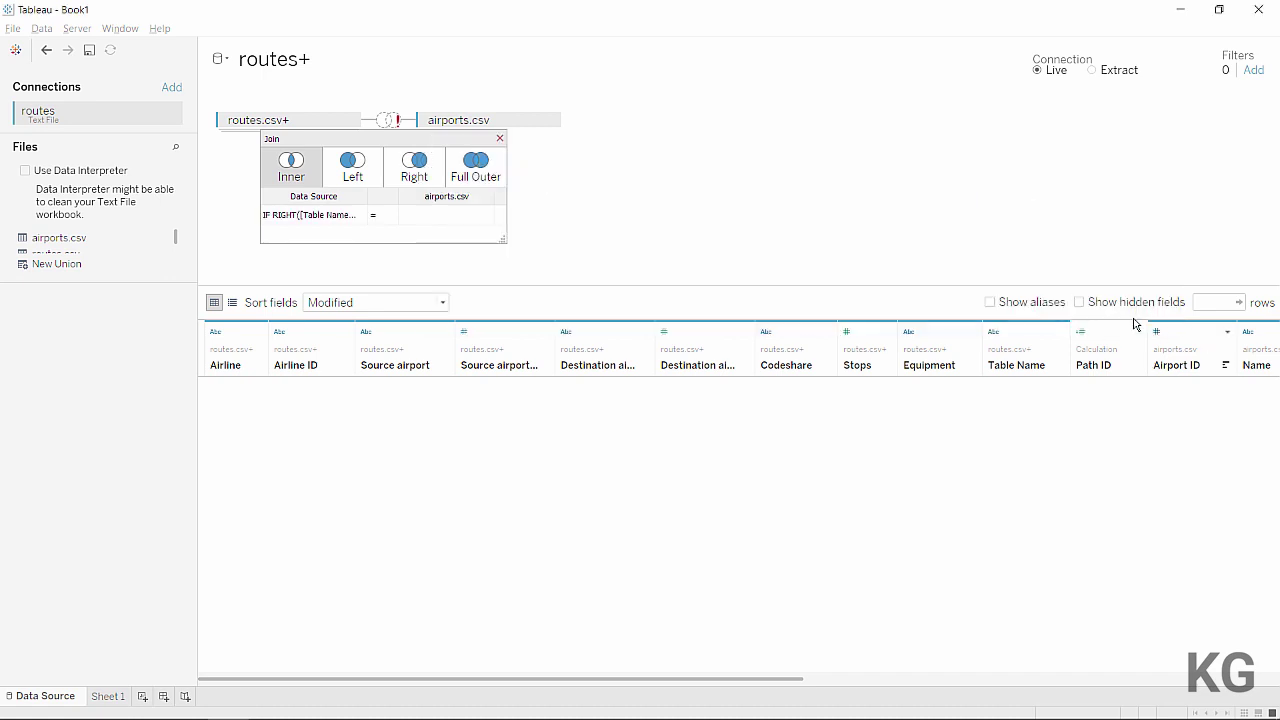
Step: Match the calculation to airports.csv's Airport ID as an inner join and close the Join dialog
{"action": "left_click", "coordinate": [484, 215]}
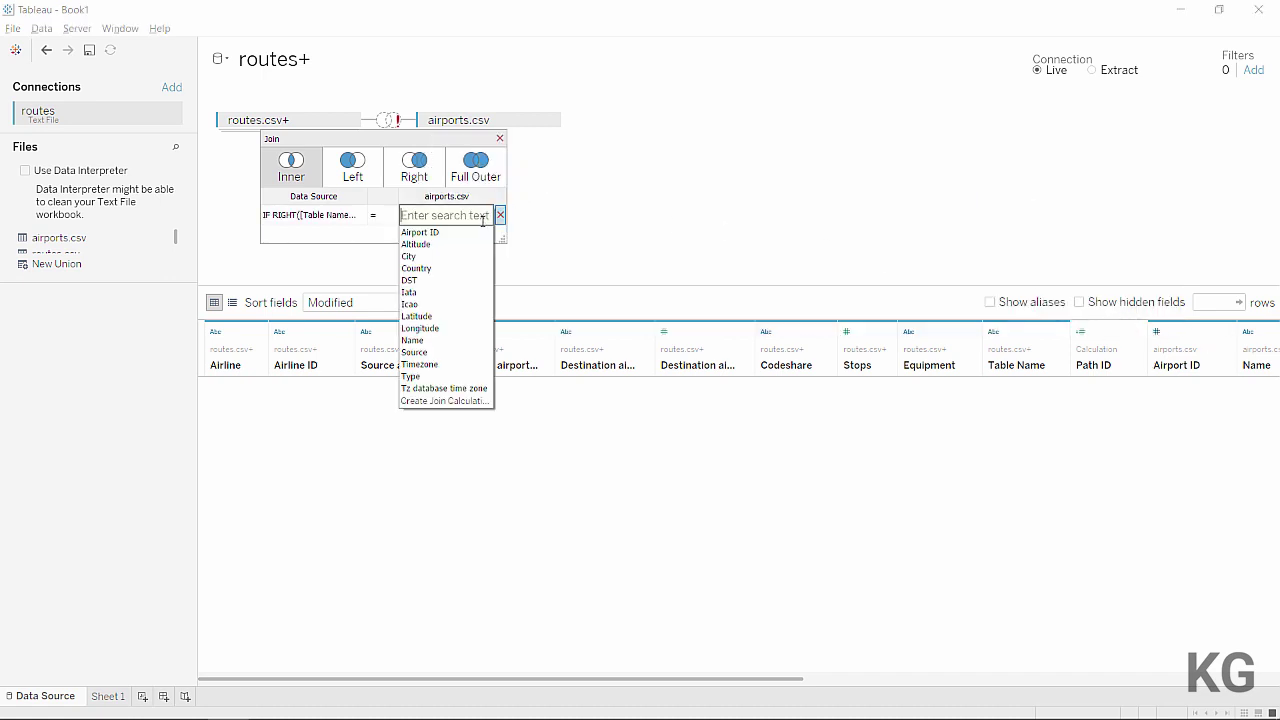
{"action": "left_click", "coordinate": [449, 232]}
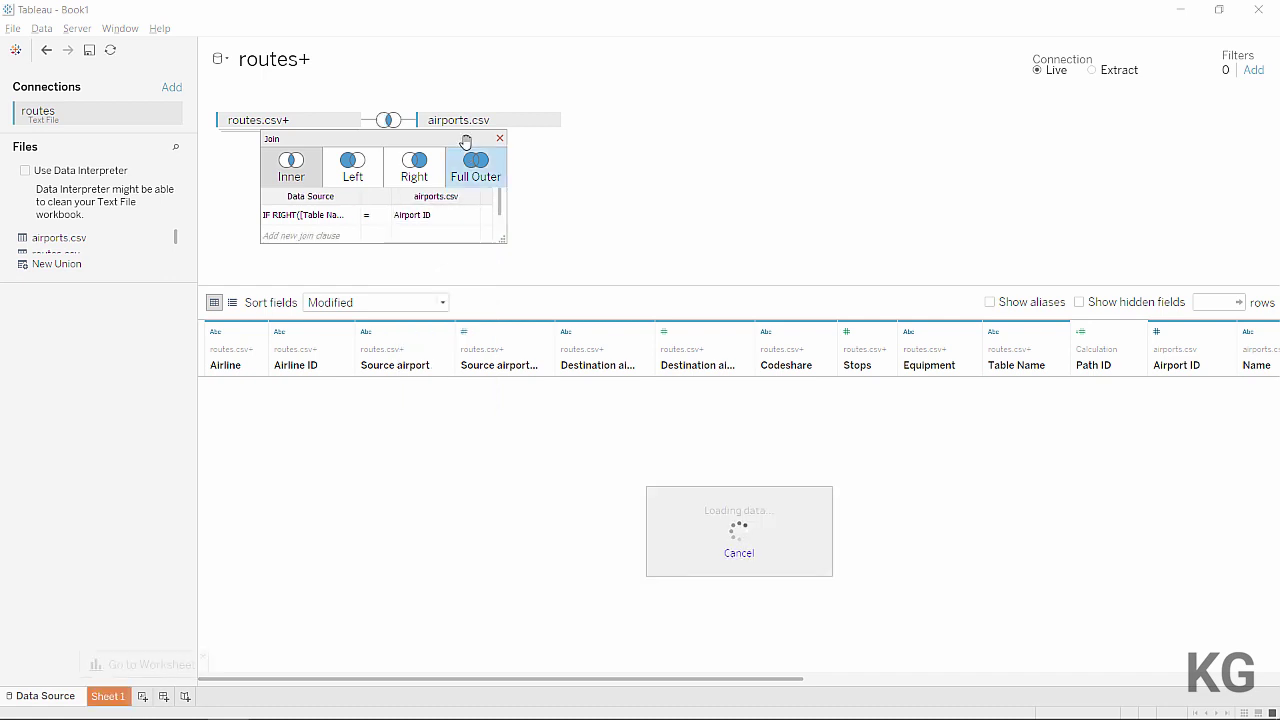
{"action": "left_click", "coordinate": [389, 120]}
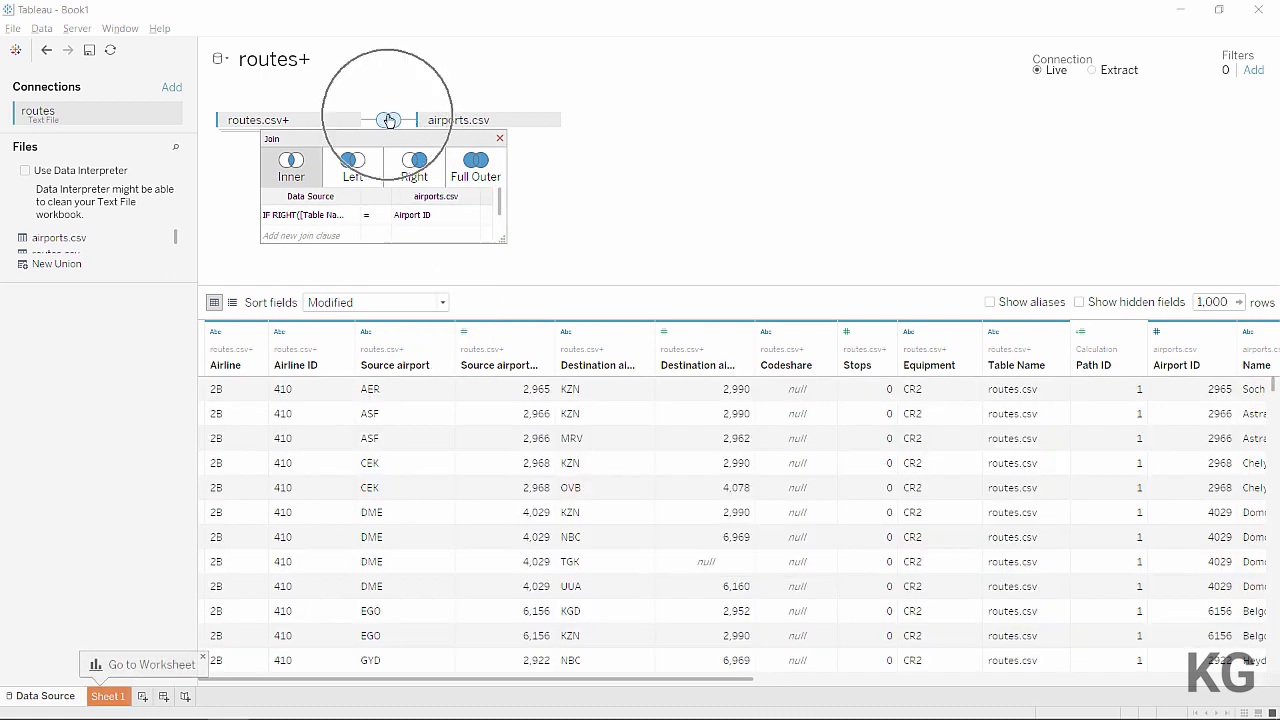
{"action": "left_click", "coordinate": [497, 70]}
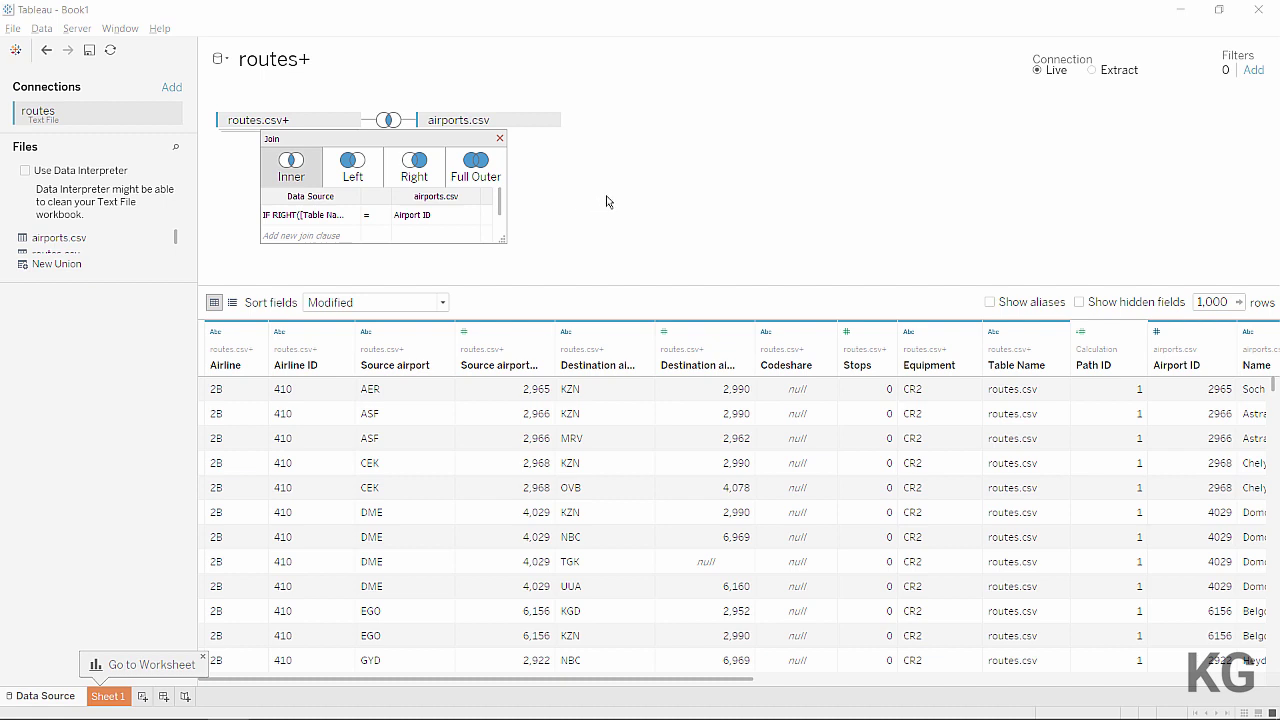
{"action": "left_click", "coordinate": [292, 174]}
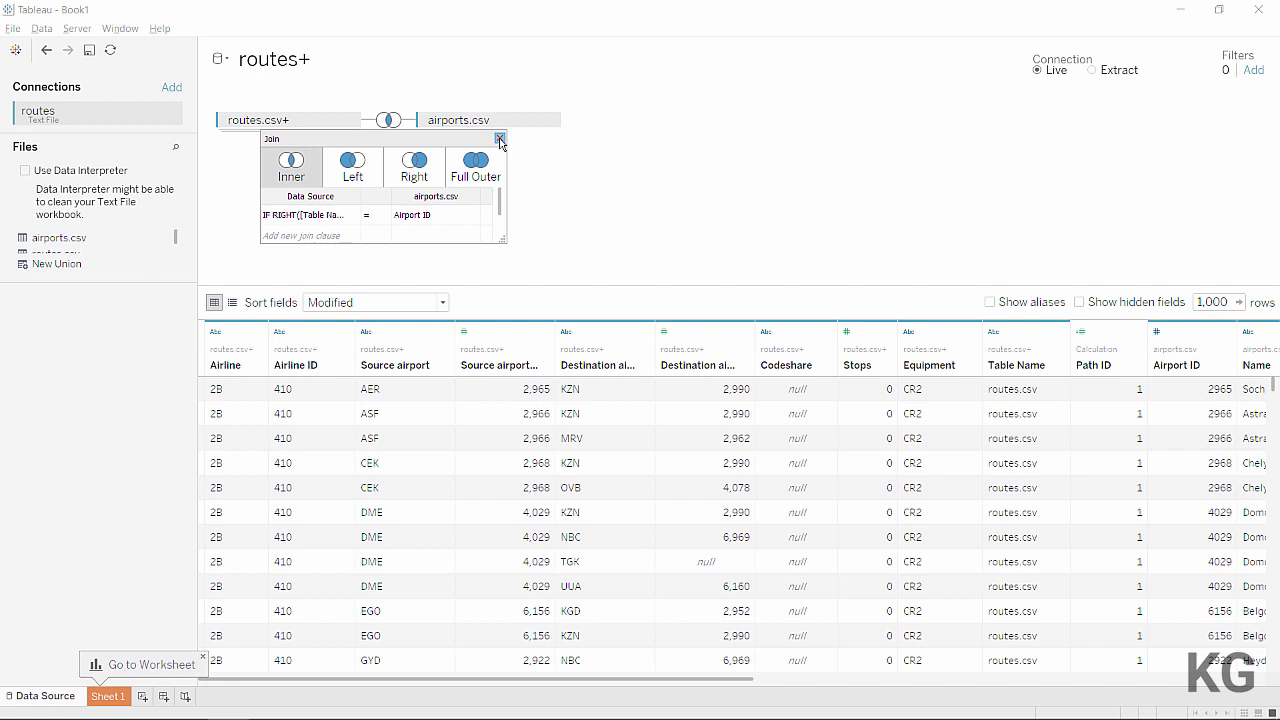
{"action": "left_click", "coordinate": [500, 139]}
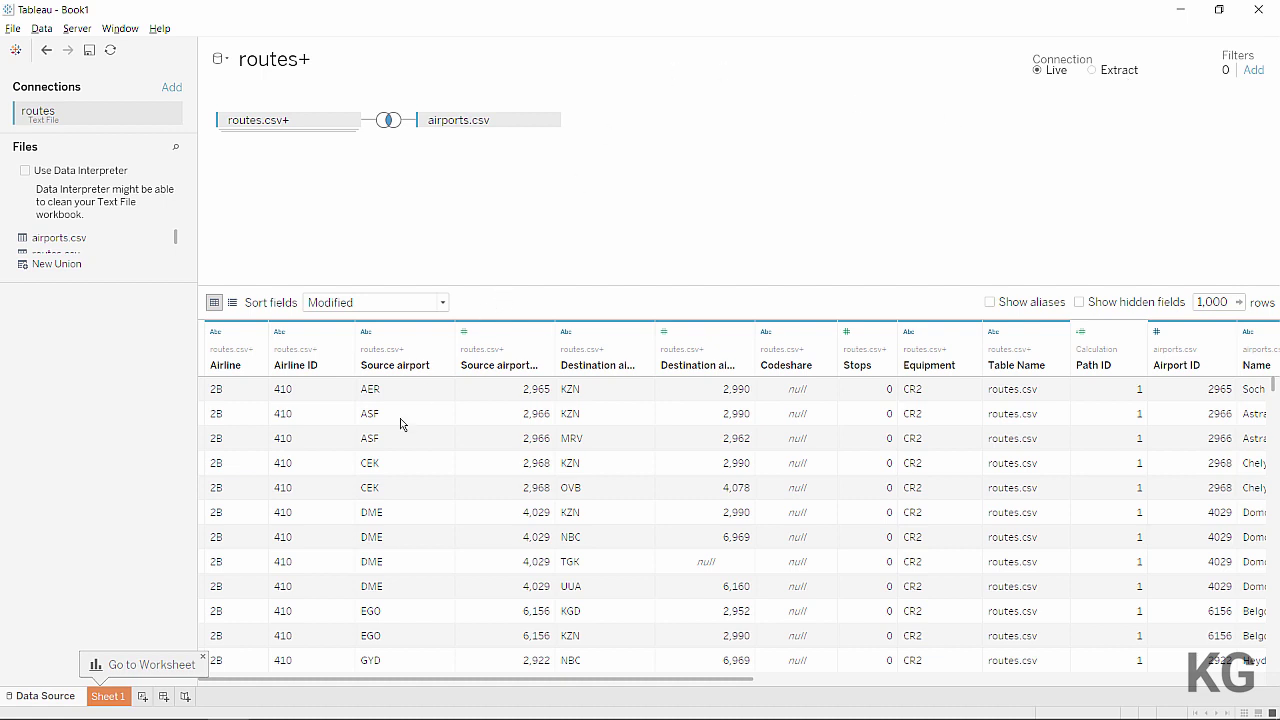
Step: On Sheet 1, plot Longitude against Latitude as a map
{"action": "left_click", "coordinate": [126, 700]}
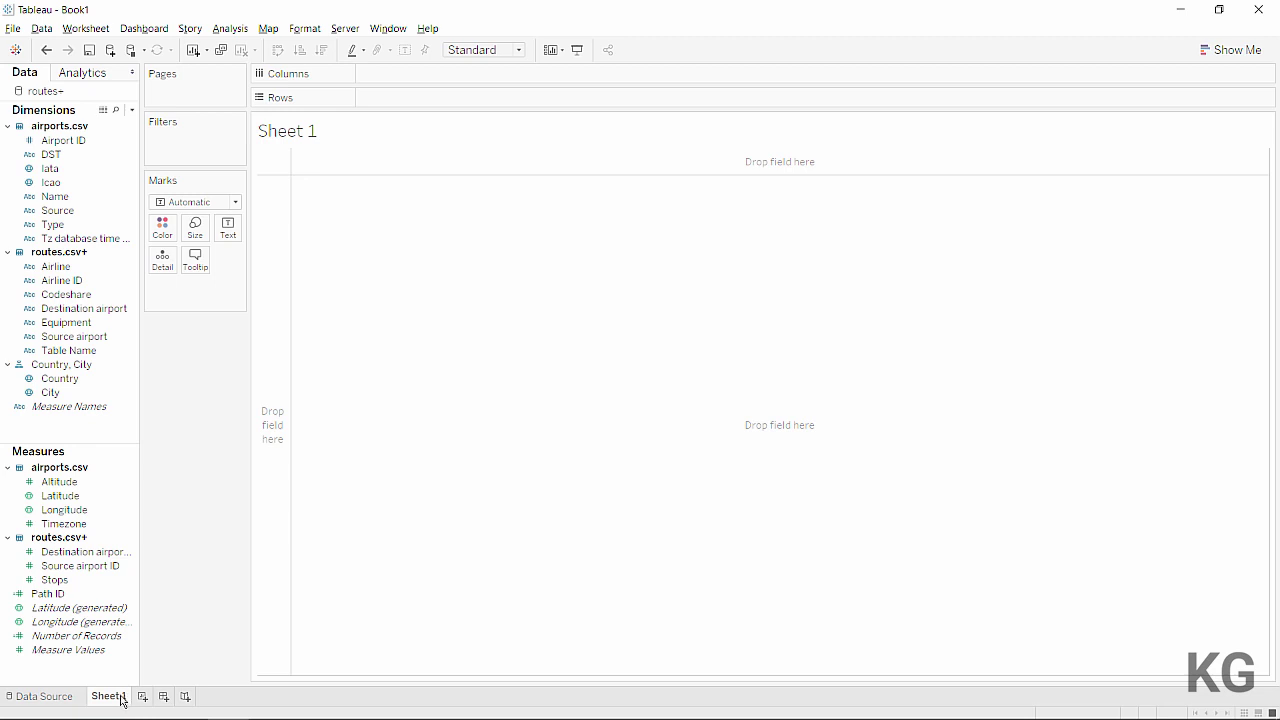
{"action": "left_click", "coordinate": [72, 510]}
{"action": "left_click", "coordinate": [72, 496], "text": "ctrl"}
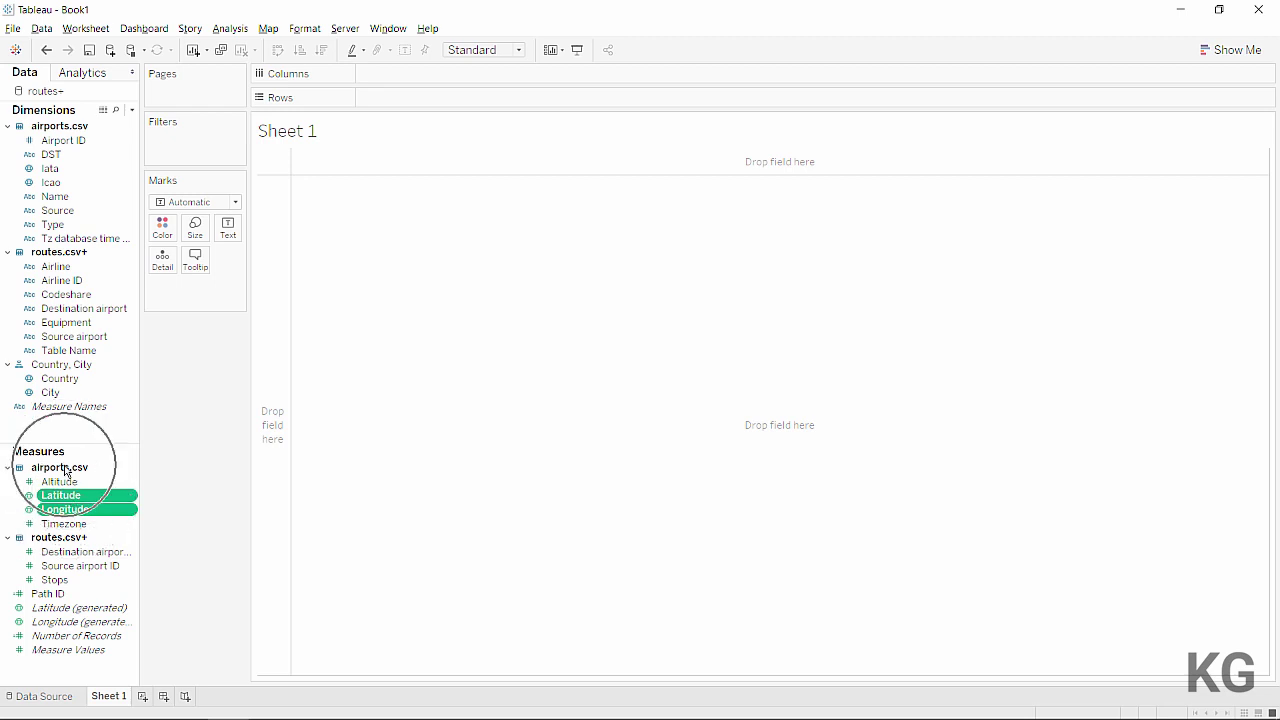
{"action": "left_click_drag", "start_coordinate": [72, 508], "coordinate": [573, 468]}
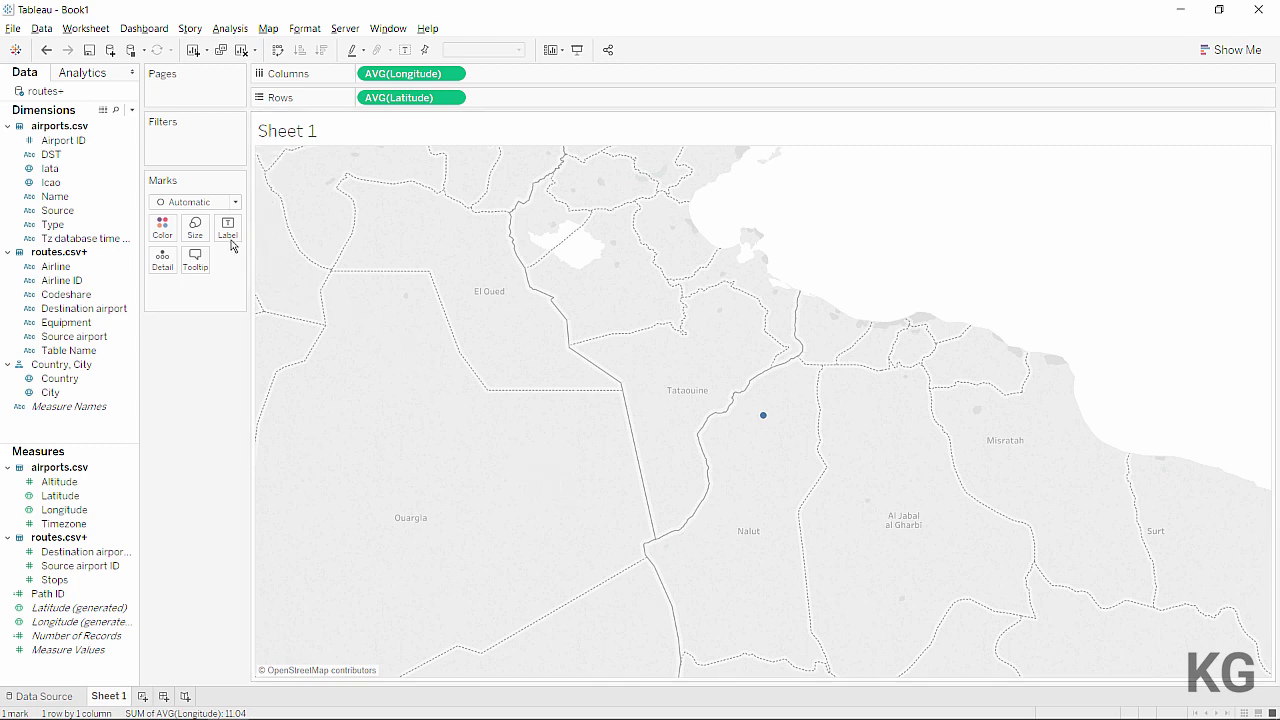
Step: Add Airport ID, then Iata, as mark detail, then remove Iata, leaving one averaged mark
{"action": "left_click_drag", "start_coordinate": [55, 141], "coordinate": [452, 320]}
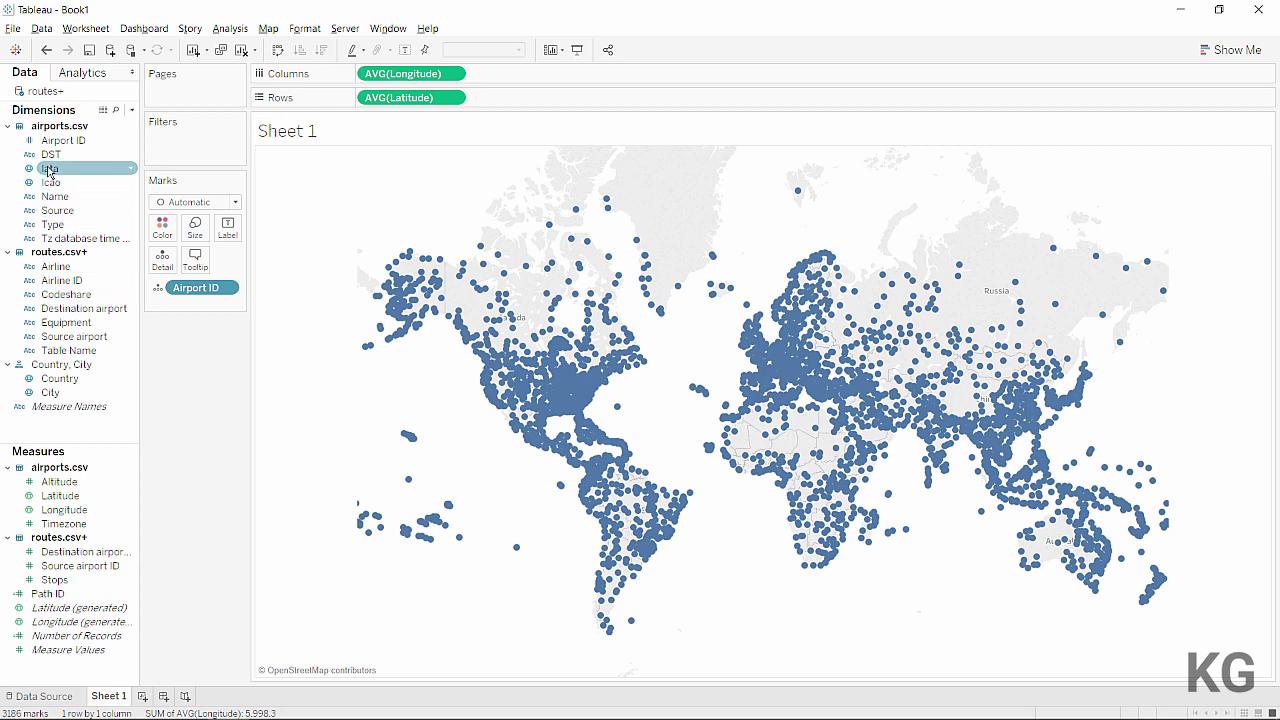
{"action": "left_click_drag", "start_coordinate": [46, 168], "coordinate": [199, 290]}
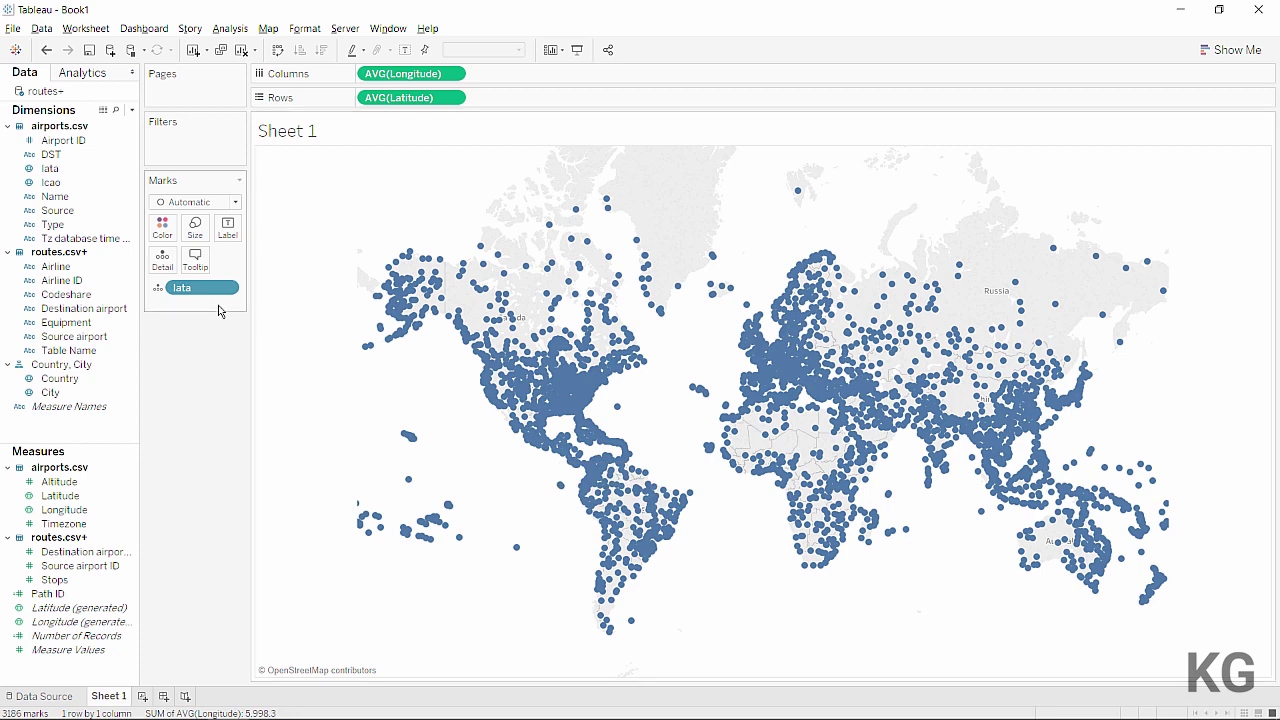
{"action": "left_click_drag", "start_coordinate": [214, 288], "coordinate": [194, 371]}
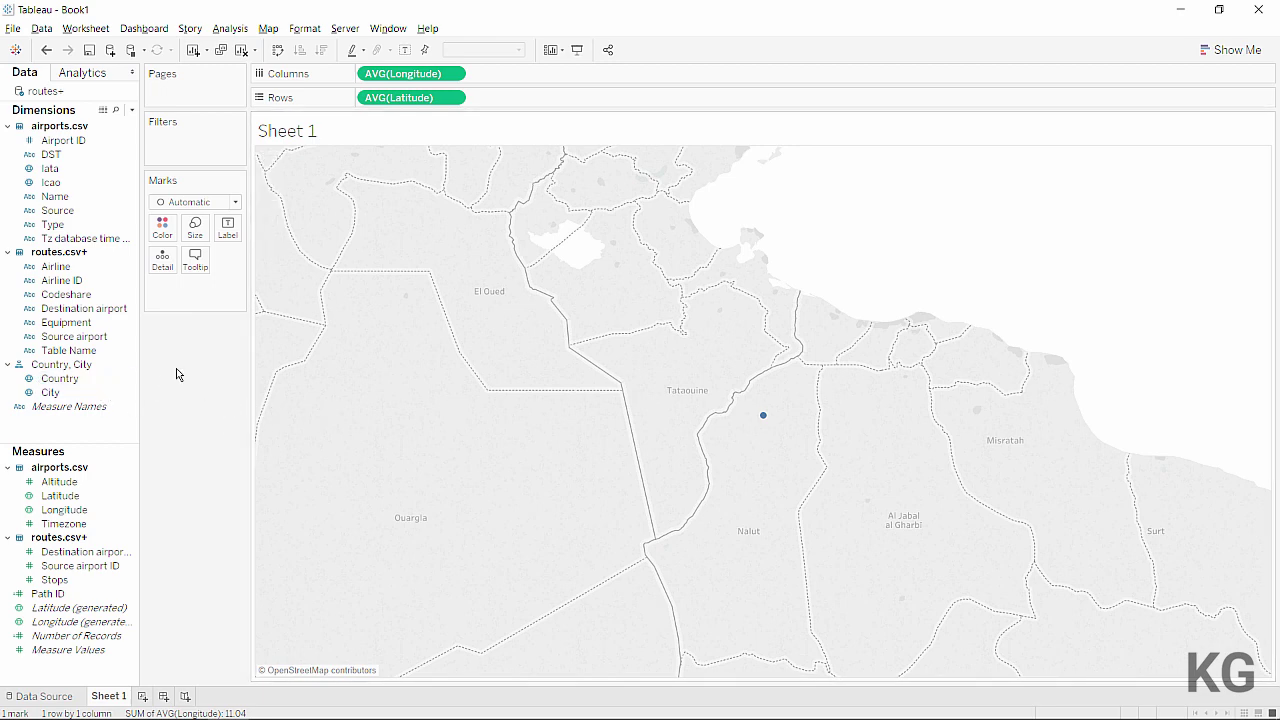
Step: Convert the Source and Destination airport ID measures into dimensions
{"action": "left_click", "coordinate": [77, 340]}
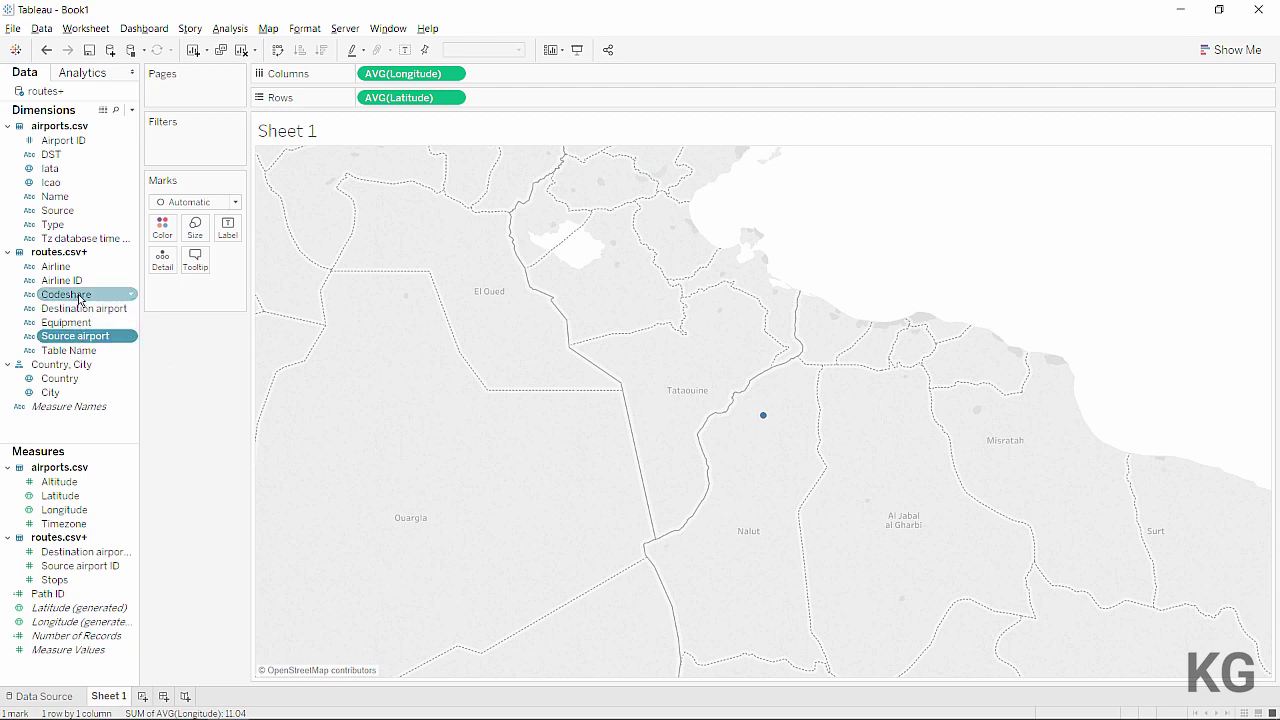
{"action": "left_click", "coordinate": [74, 313], "text": "ctrl"}
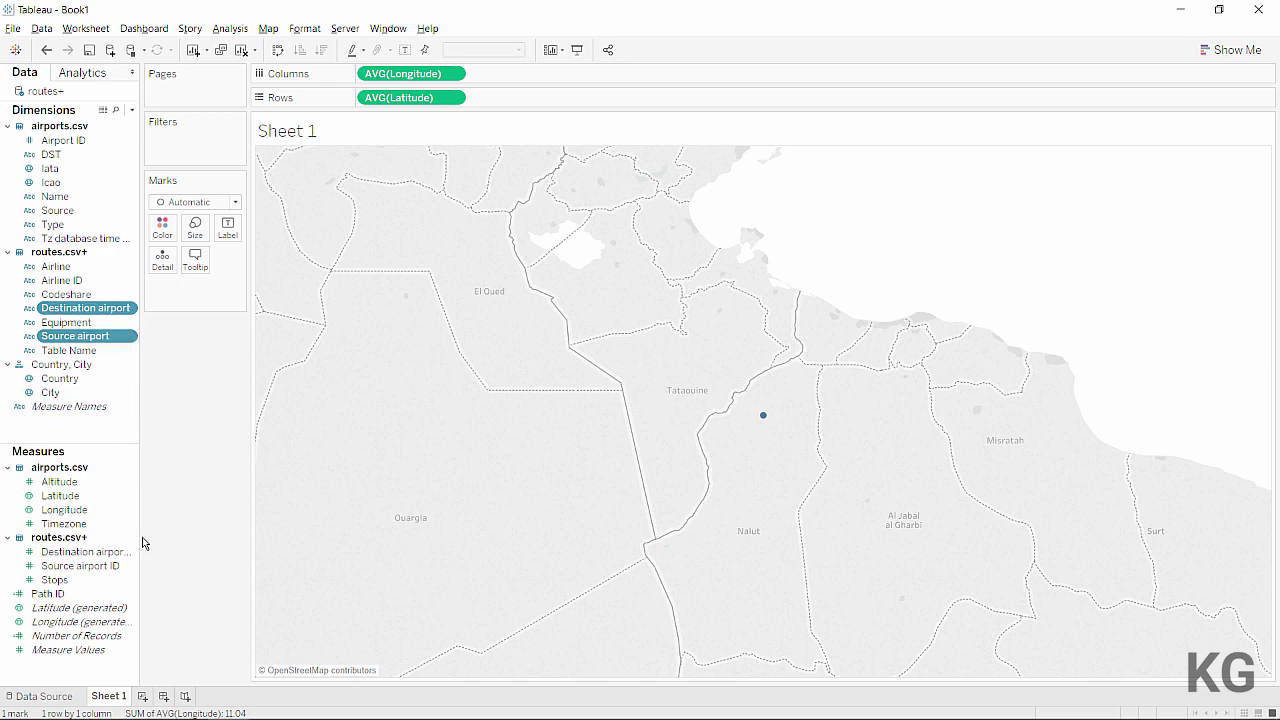
{"action": "left_click", "coordinate": [109, 553], "text": "ctrl"}
{"action": "left_click", "coordinate": [108, 556]}
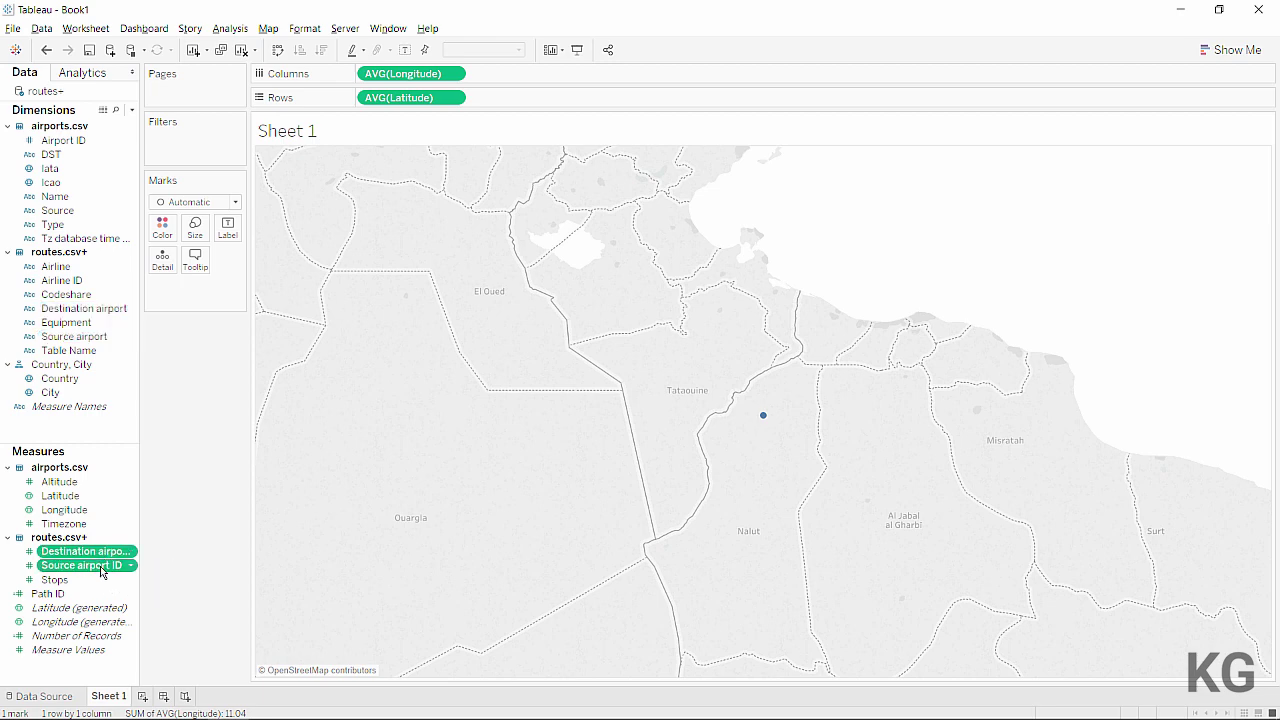
{"action": "left_click_drag", "start_coordinate": [85, 554], "coordinate": [90, 375]}
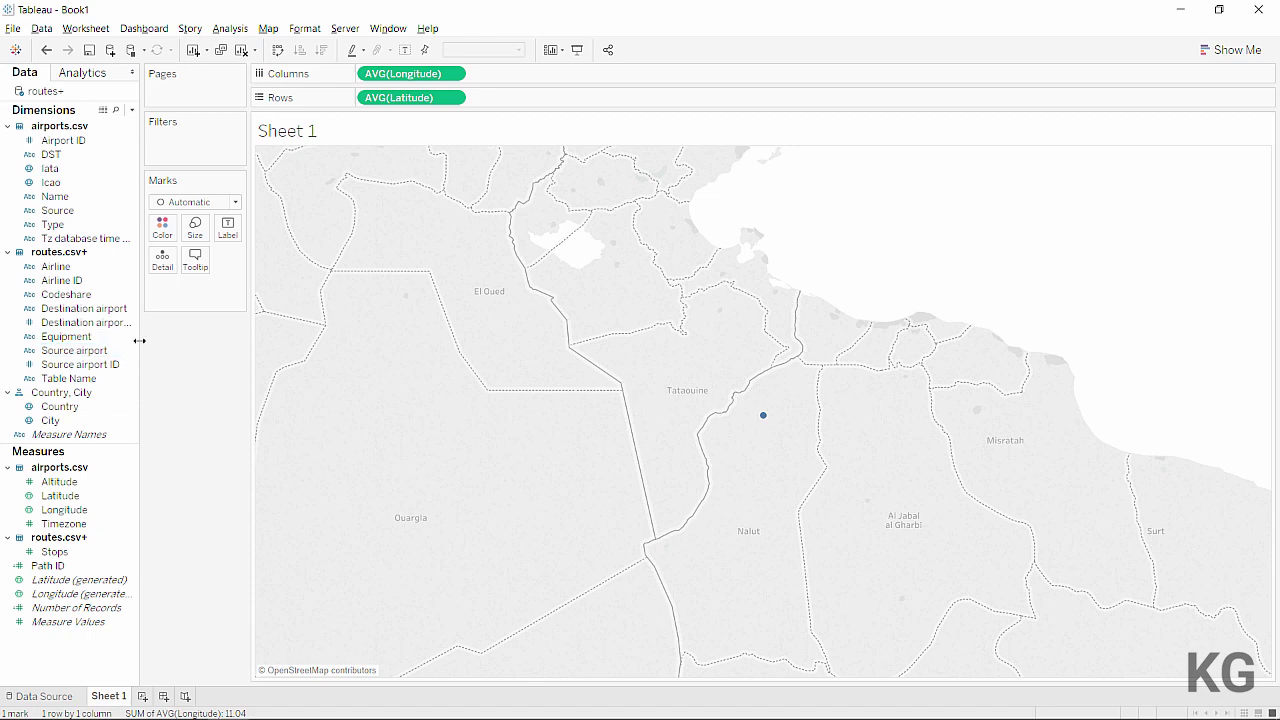
Step: Add Source airport and Destination airport to Detail, spreading 37,510 points worldwide
{"action": "left_click_drag", "start_coordinate": [140, 340], "coordinate": [161, 349]}
{"action": "left_click", "coordinate": [79, 352]}
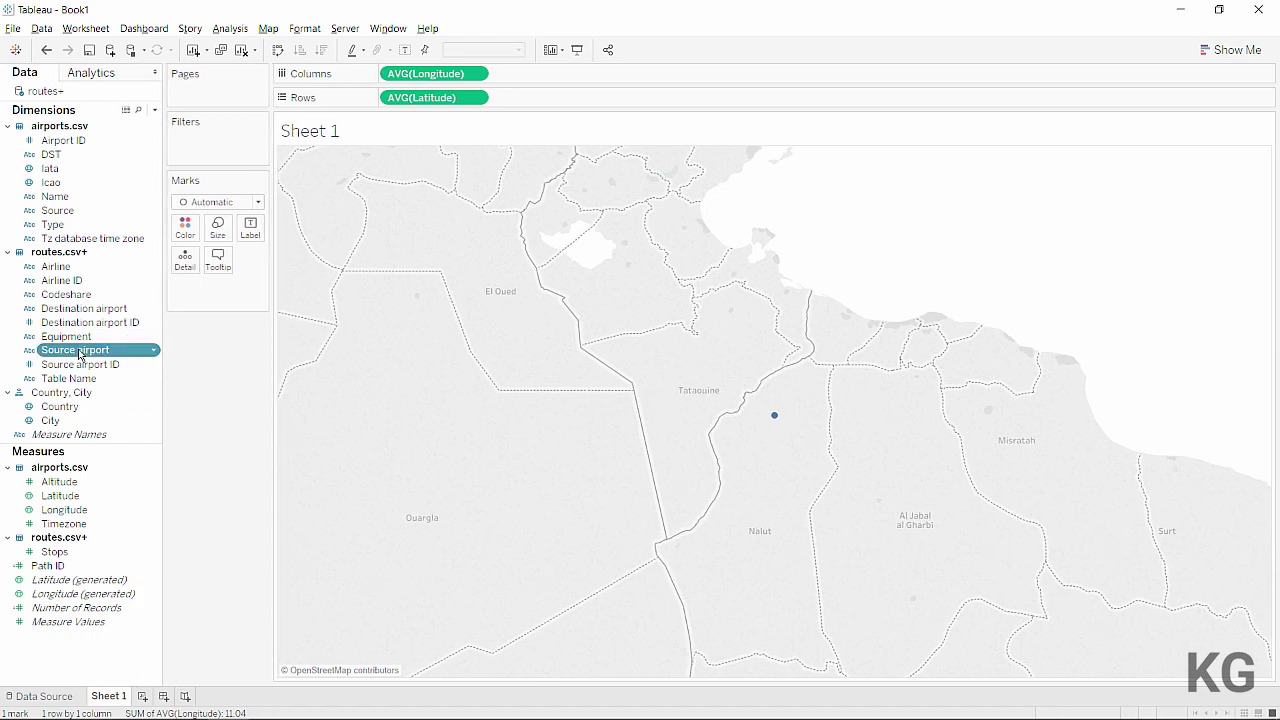
{"action": "left_click", "coordinate": [91, 309], "text": "ctrl"}
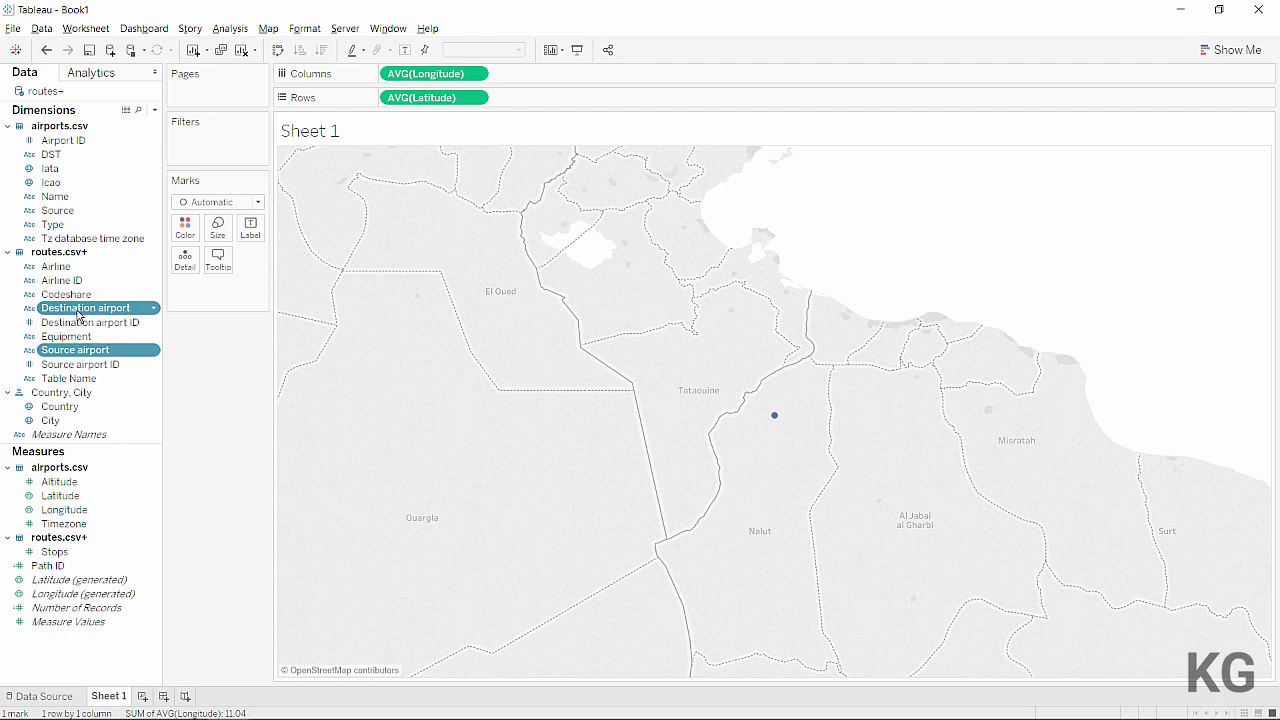
{"action": "left_click_drag", "start_coordinate": [78, 314], "coordinate": [188, 265]}
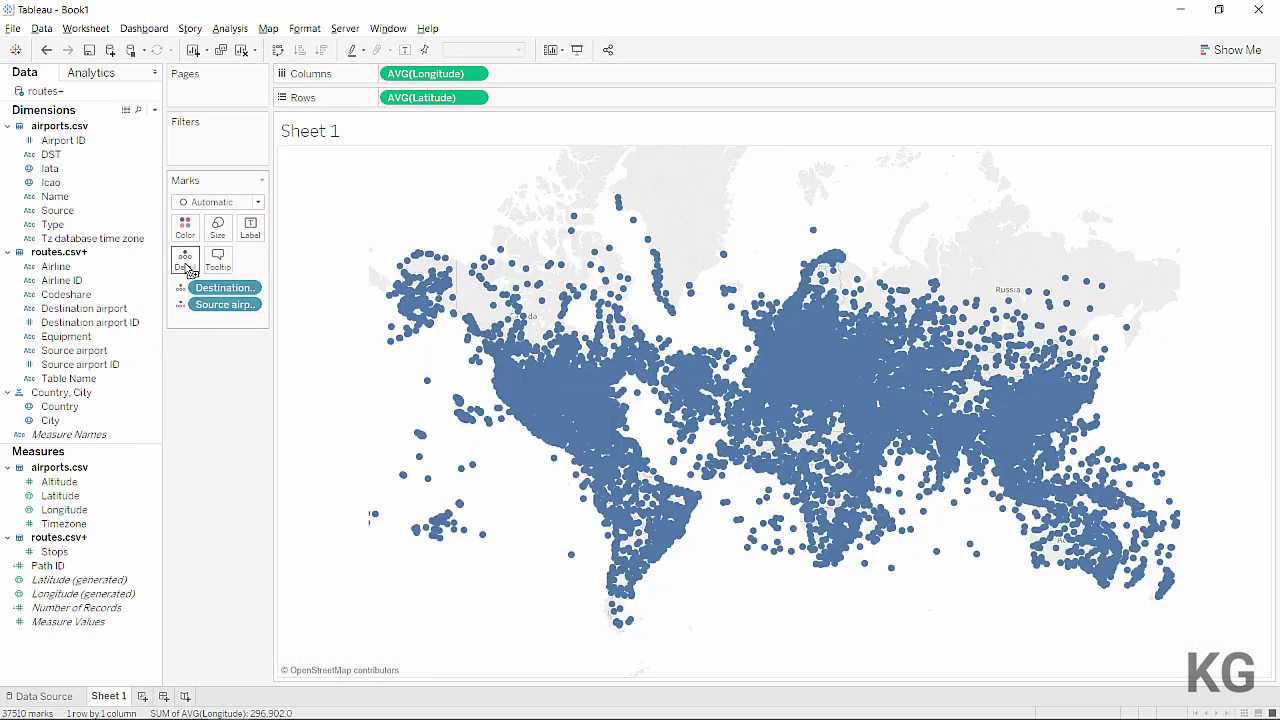
{"action": "mouse_move", "coordinate": [543, 396]}
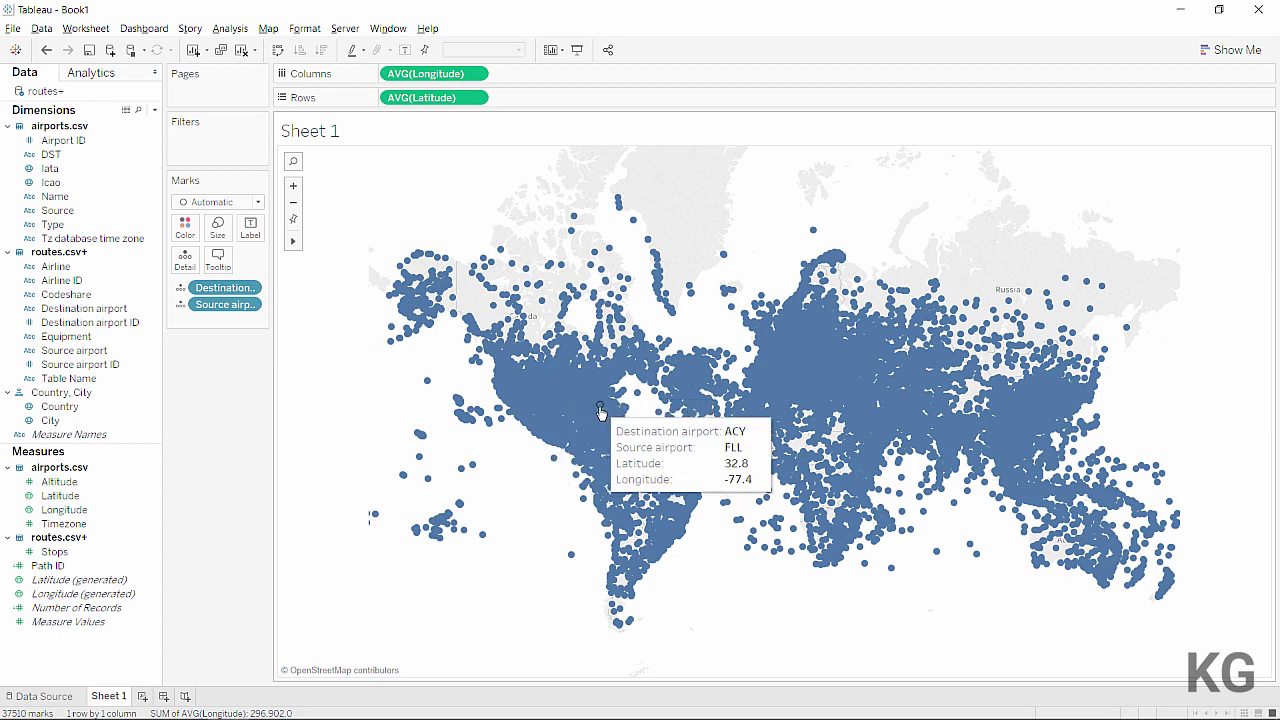
Step: Change the mark type to Line and convert Path ID into a dimension
{"action": "left_click", "coordinate": [206, 203]}
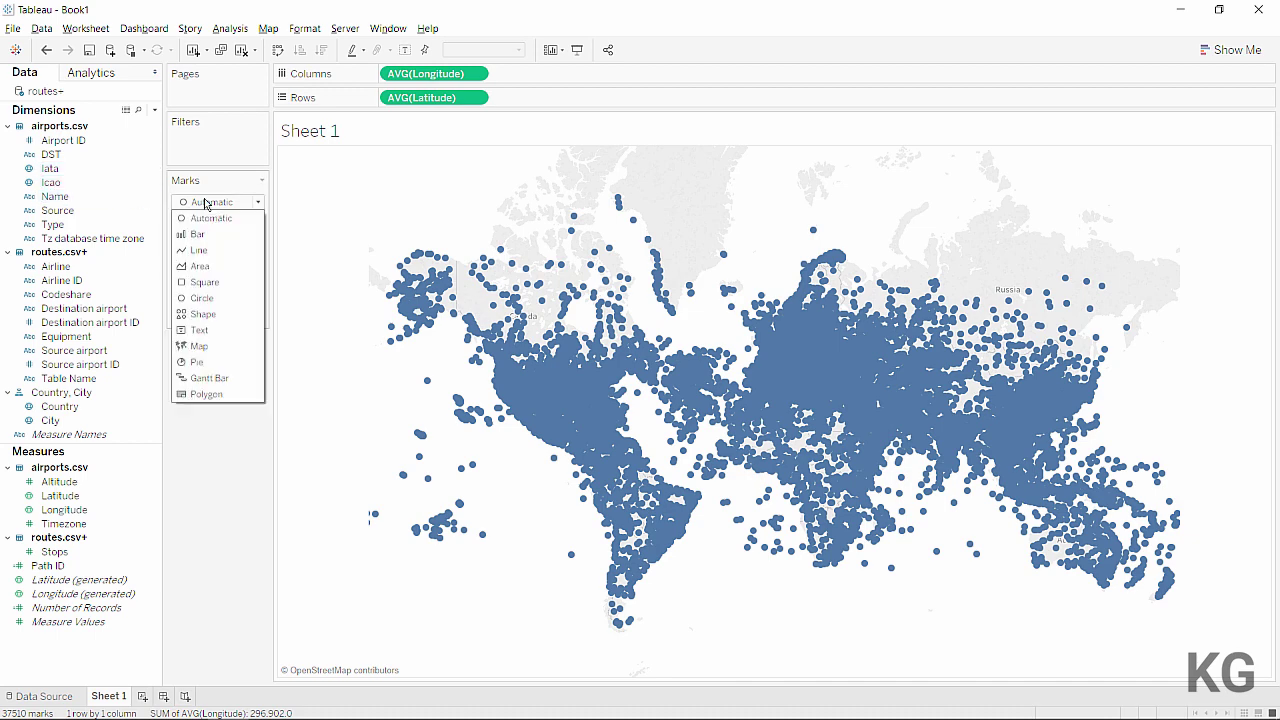
{"action": "left_click", "coordinate": [208, 250]}
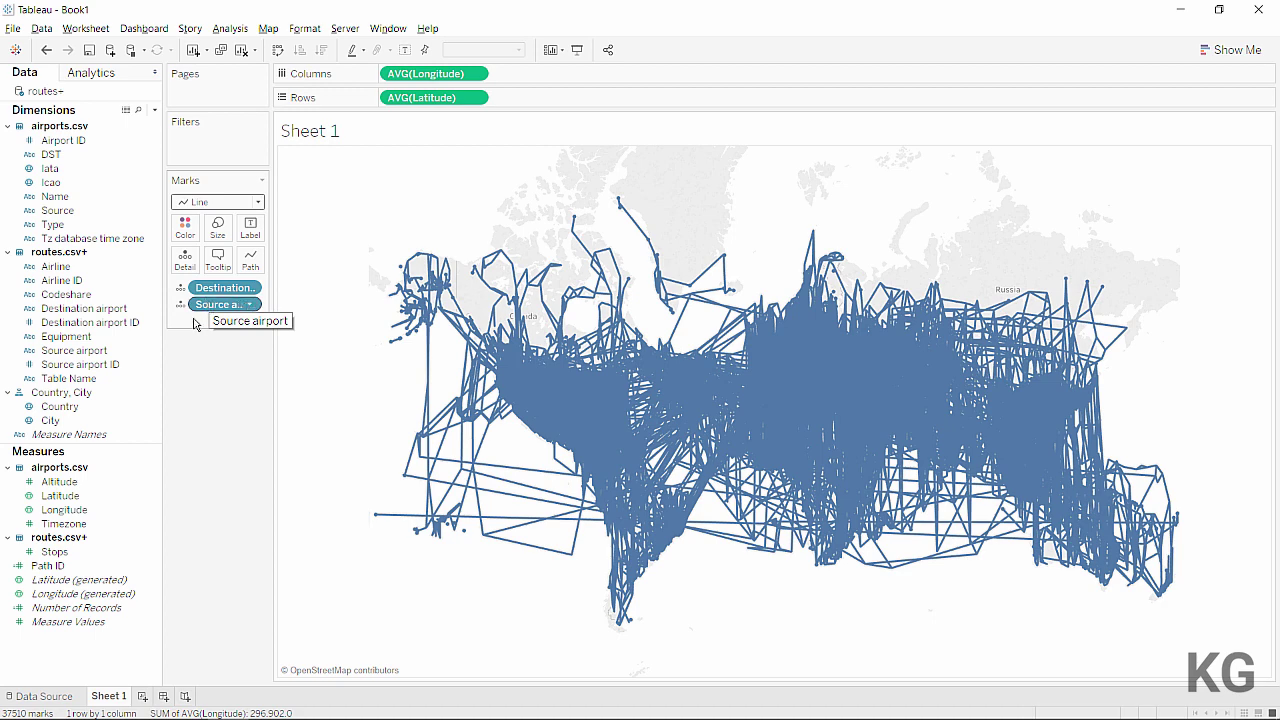
{"action": "left_click", "coordinate": [116, 497]}
{"action": "left_click", "coordinate": [88, 567]}
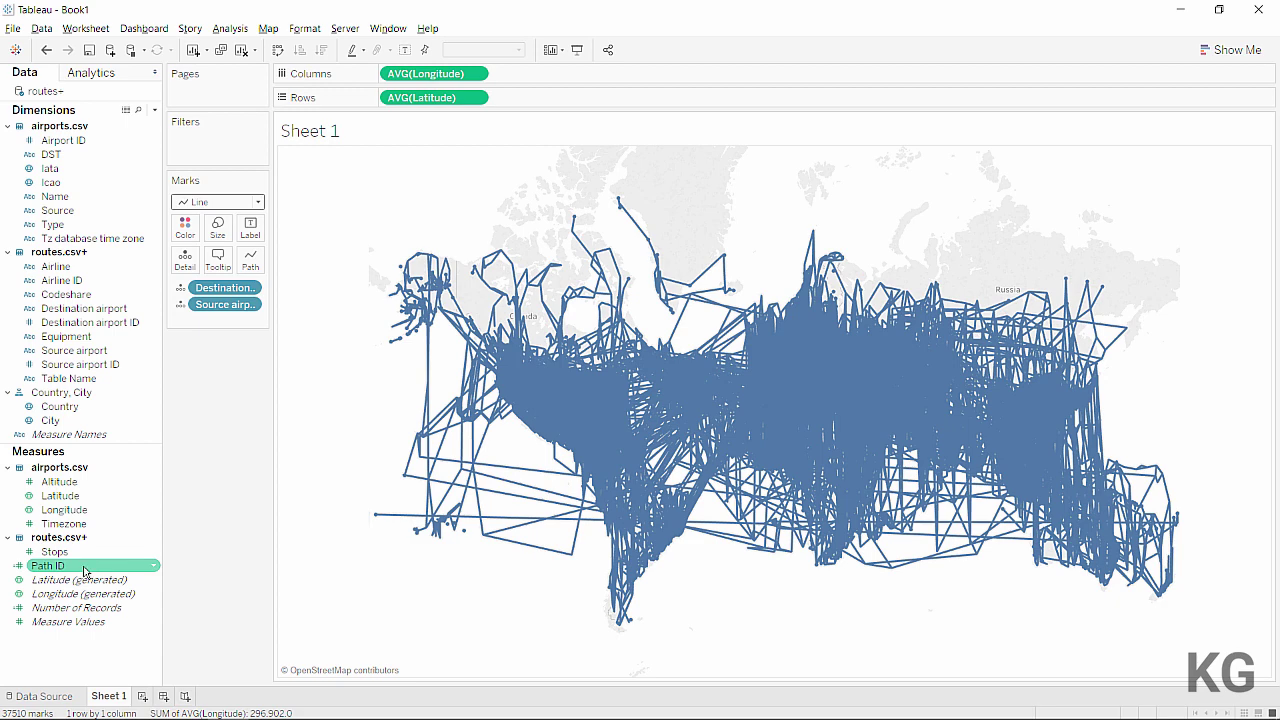
{"action": "left_click_drag", "start_coordinate": [84, 571], "coordinate": [97, 411]}
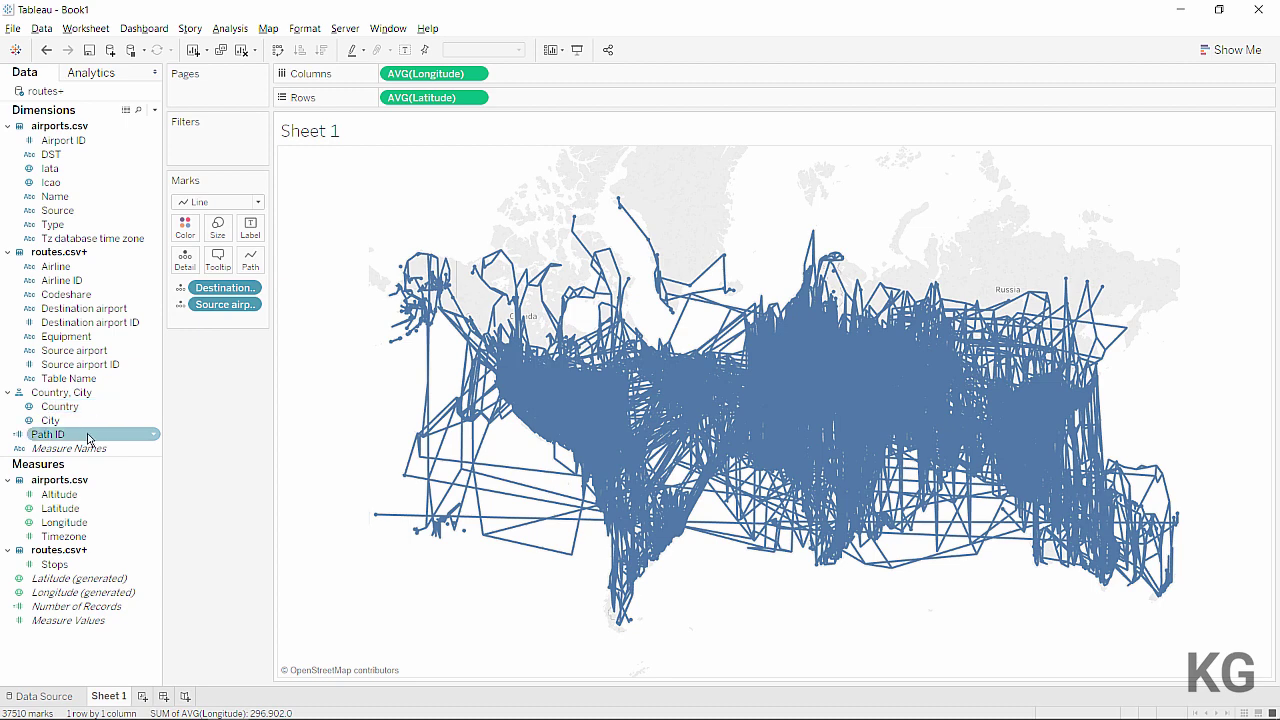
Step: Put Path ID on the Path shelf and shrink the line size to minimum
{"action": "left_click_drag", "start_coordinate": [88, 438], "coordinate": [256, 268]}
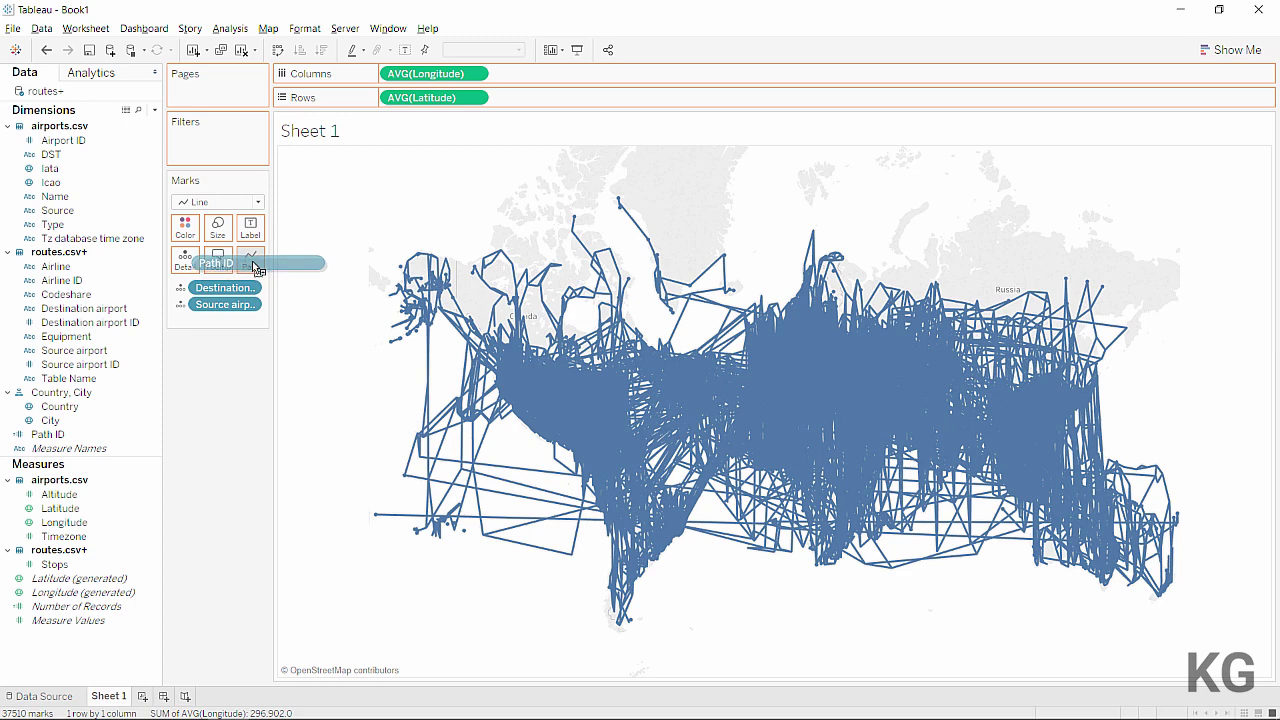
{"action": "left_click_drag", "start_coordinate": [255, 268], "coordinate": [255, 268]}
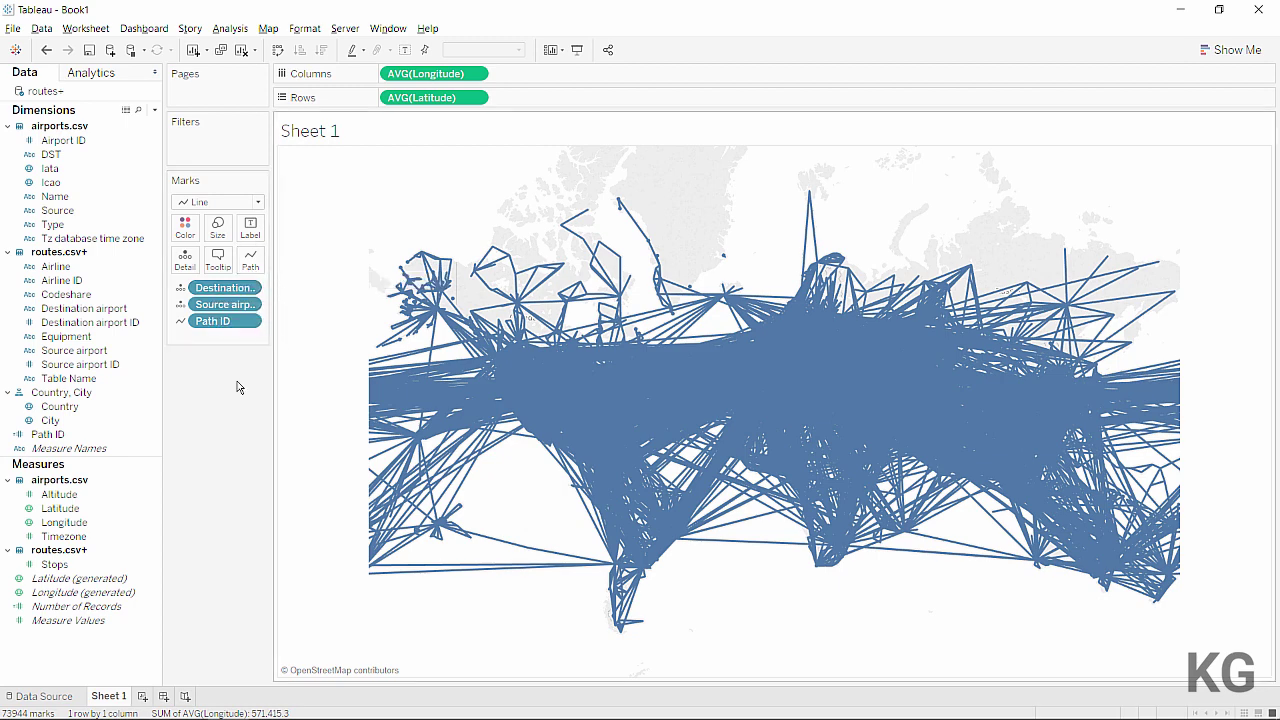
{"action": "left_click", "coordinate": [217, 229]}
{"action": "left_click_drag", "start_coordinate": [245, 264], "coordinate": [182, 263]}
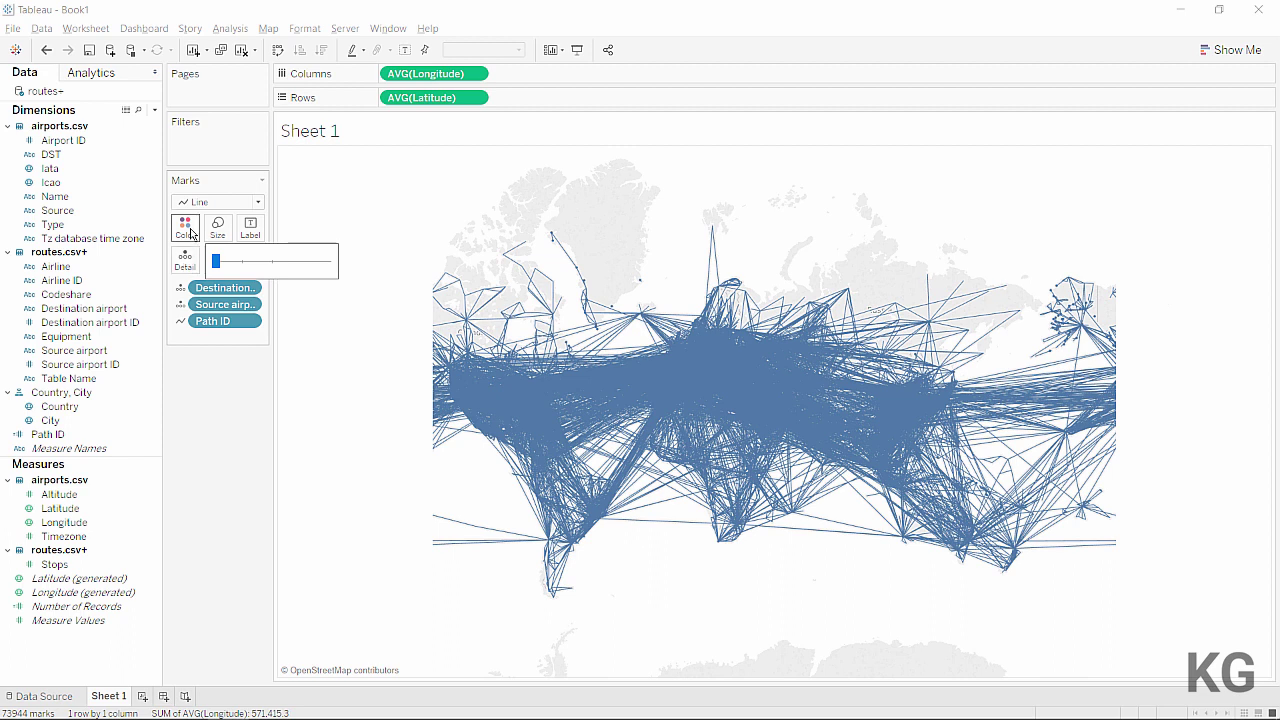
Step: Lower the line colour opacity to 10% in the Marks card Color settings
{"action": "left_click", "coordinate": [185, 226]}
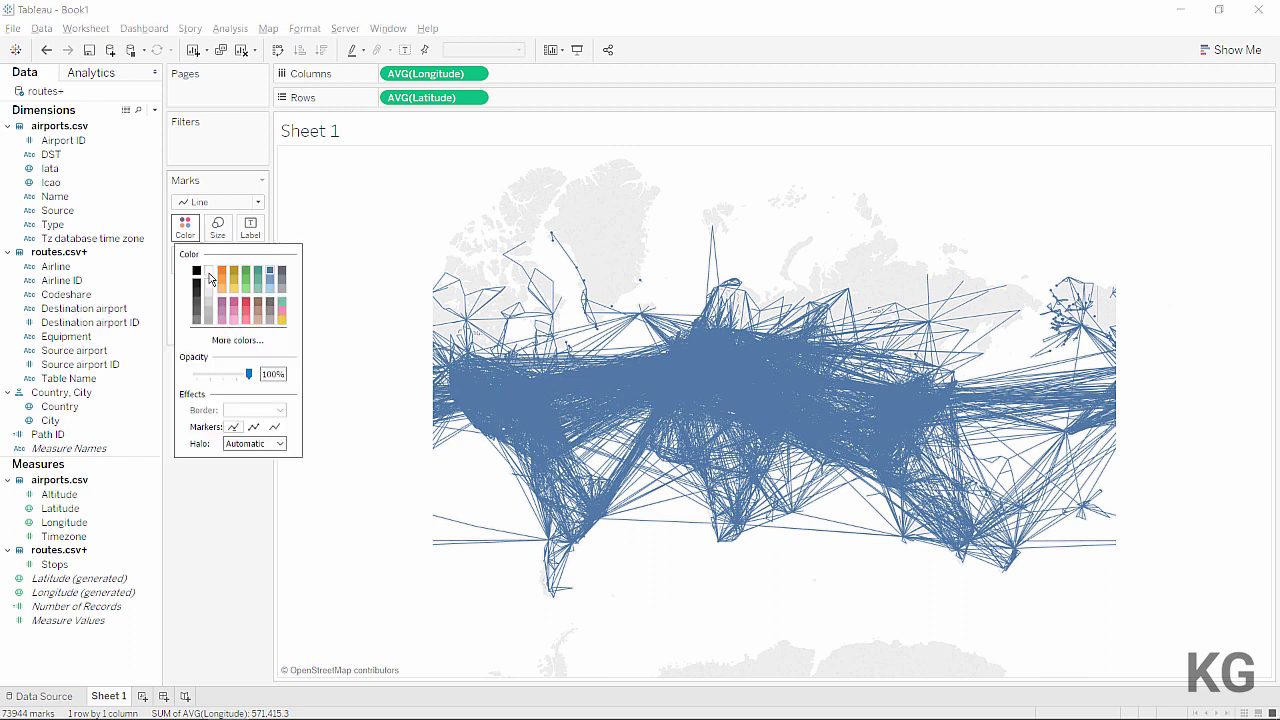
{"action": "double_click", "coordinate": [276, 368]}
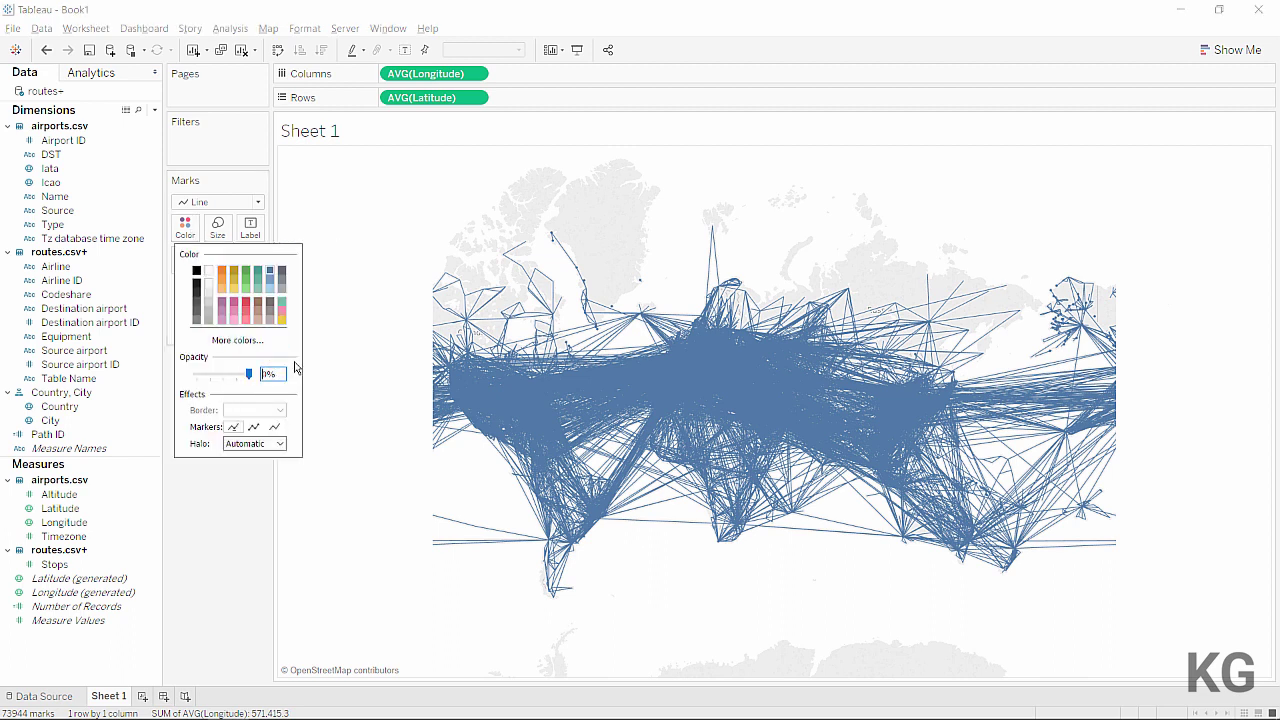
{"action": "type", "text": "10"}
{"action": "key", "text": "Return"}
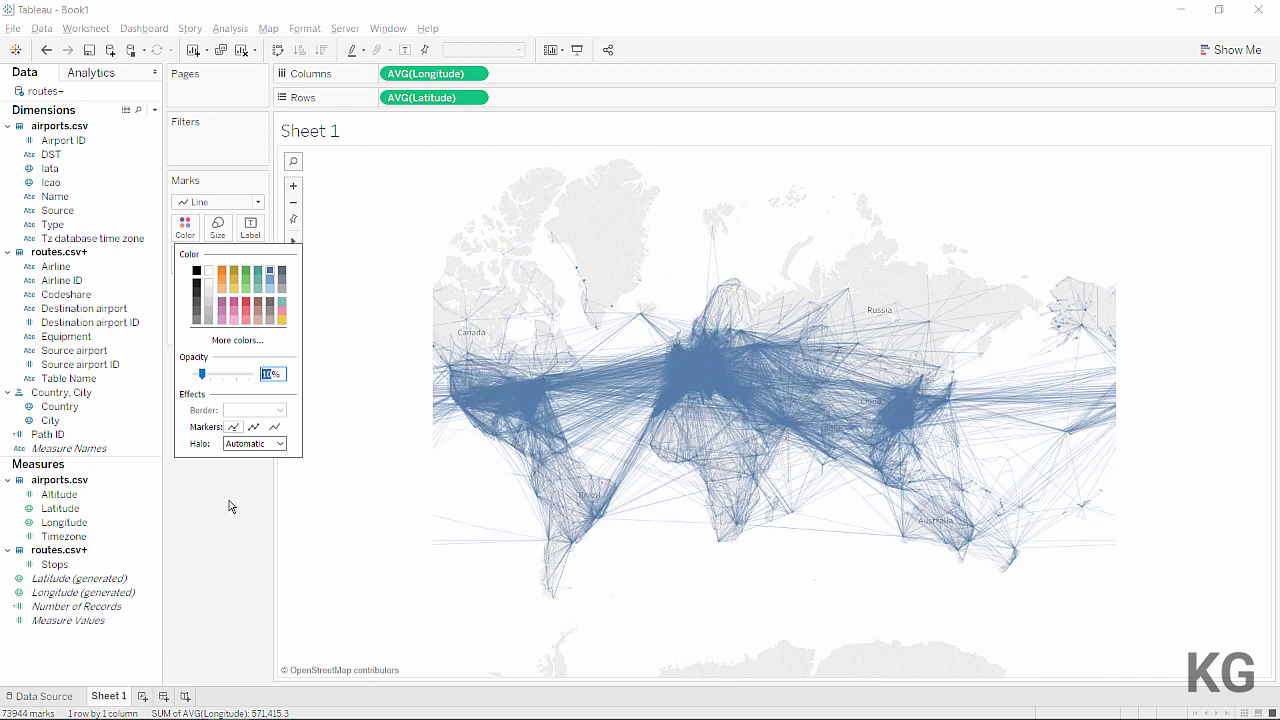
{"action": "left_click", "coordinate": [235, 524]}
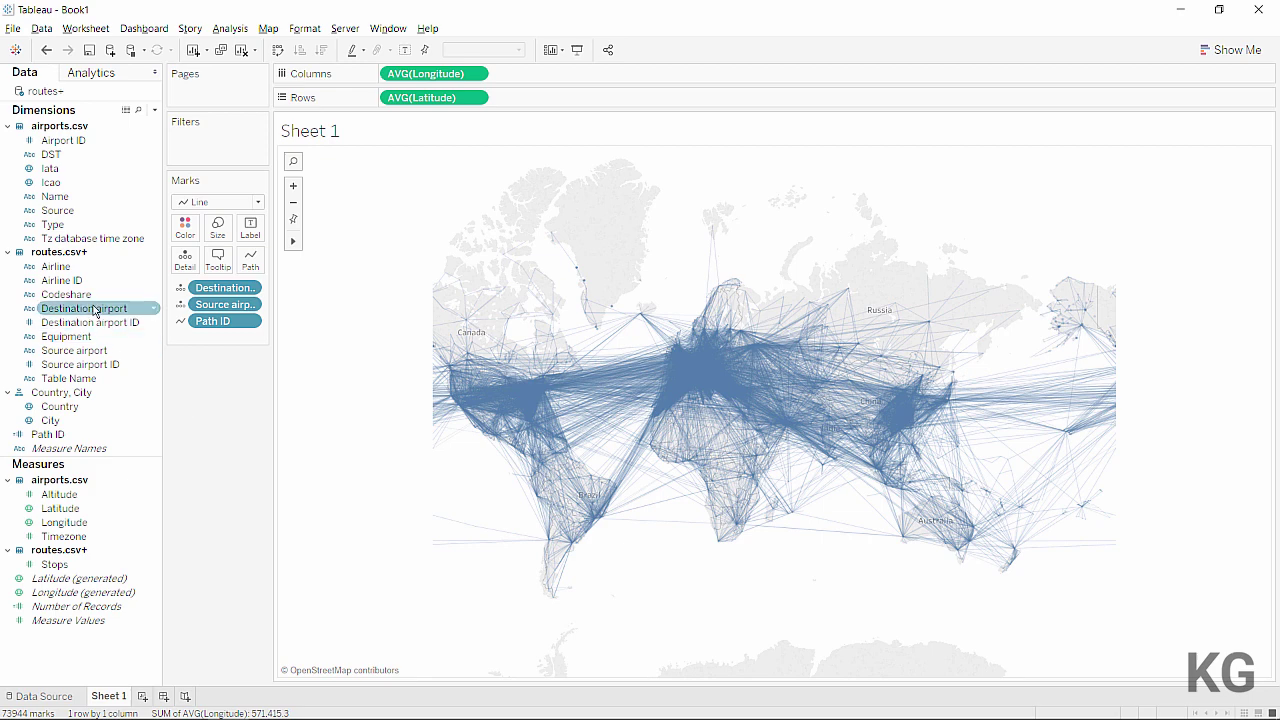
Step: Show an Airline filter card as a single-value dropdown
{"action": "right_click", "coordinate": [82, 278]}
{"action": "left_click", "coordinate": [125, 293]}
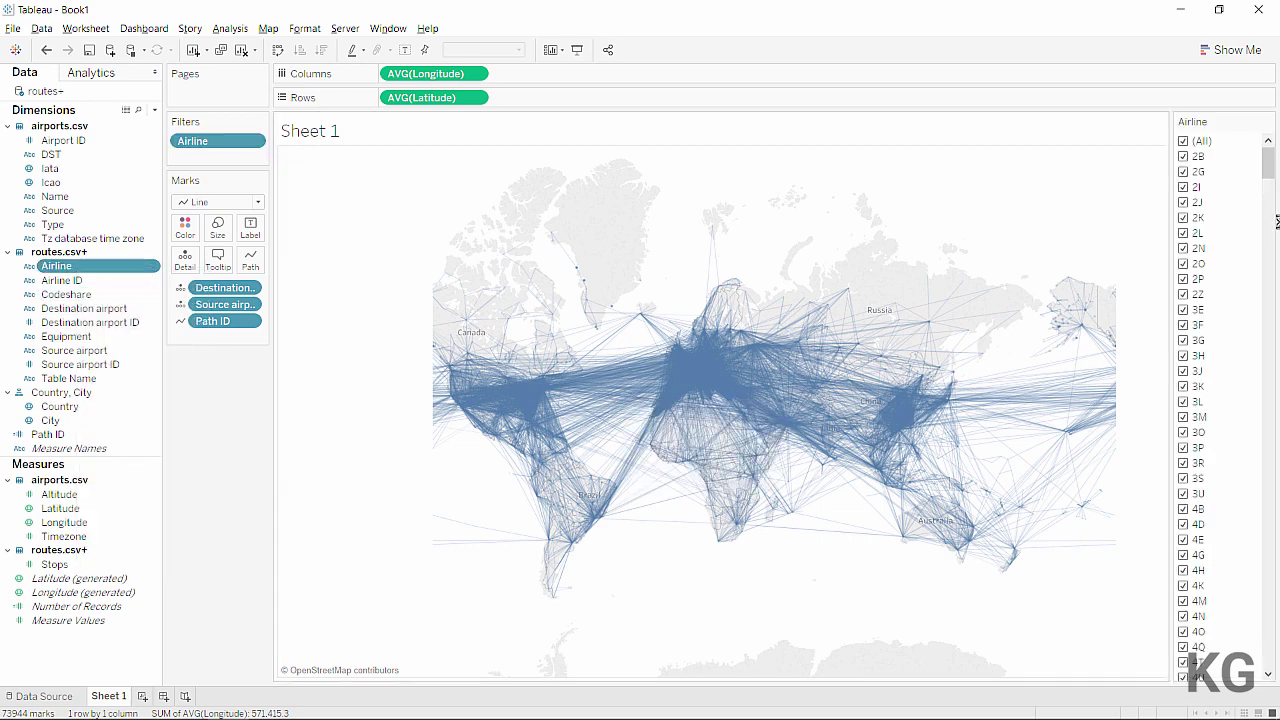
{"action": "left_click", "coordinate": [1268, 121]}
{"action": "left_click", "coordinate": [1187, 280]}
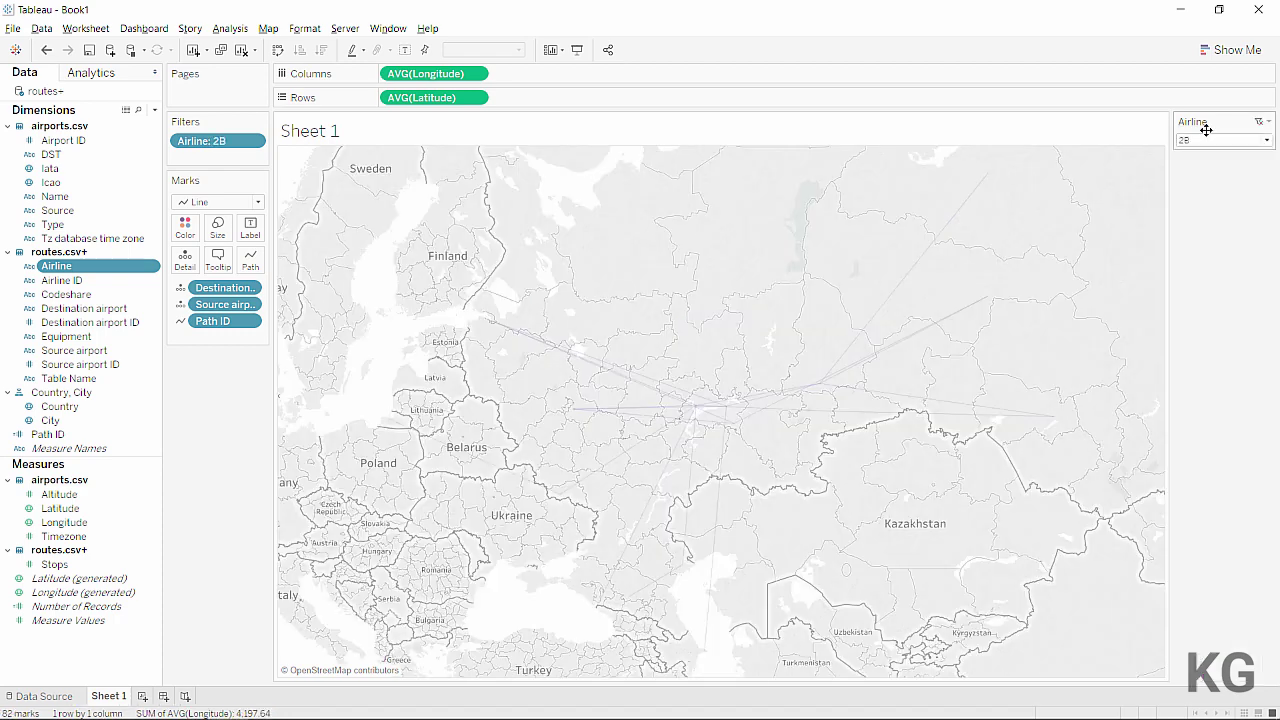
Step: Select LH, then AA, in the Airline filter, leaving 4,694 AA route marks
{"action": "left_click", "coordinate": [1208, 146]}
{"action": "type", "text": "lh"}
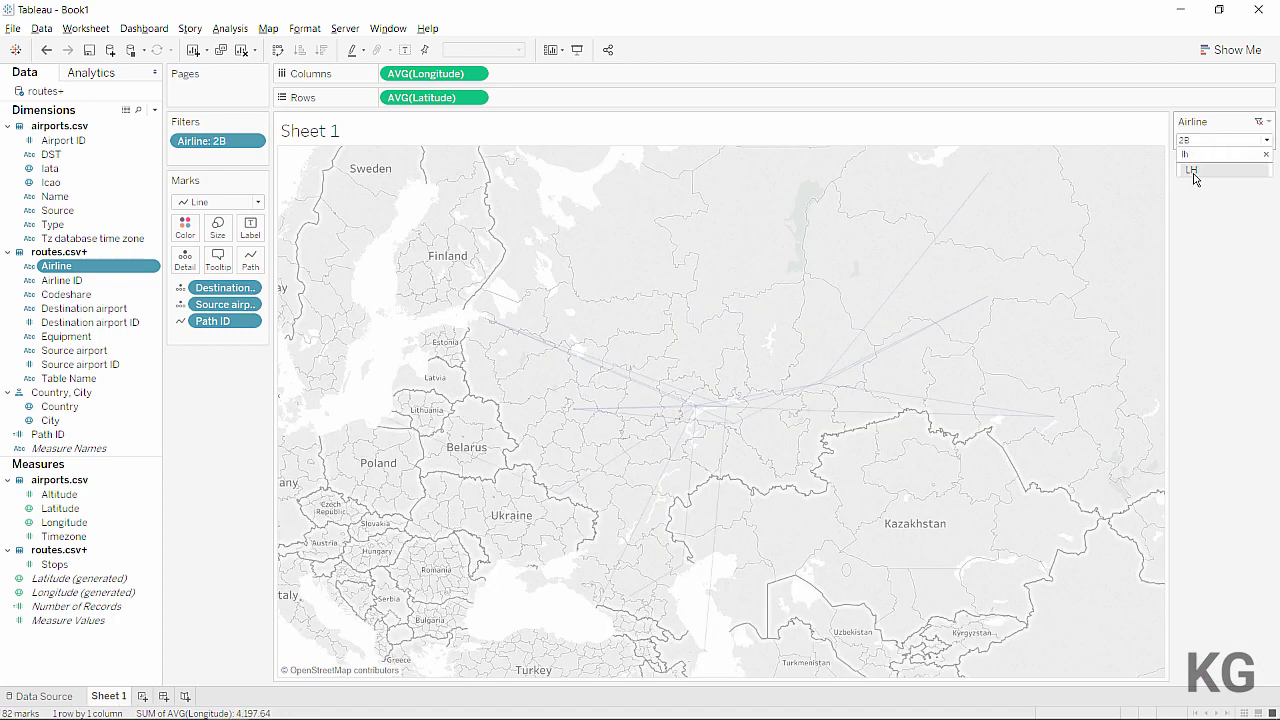
{"action": "left_click", "coordinate": [1193, 171]}
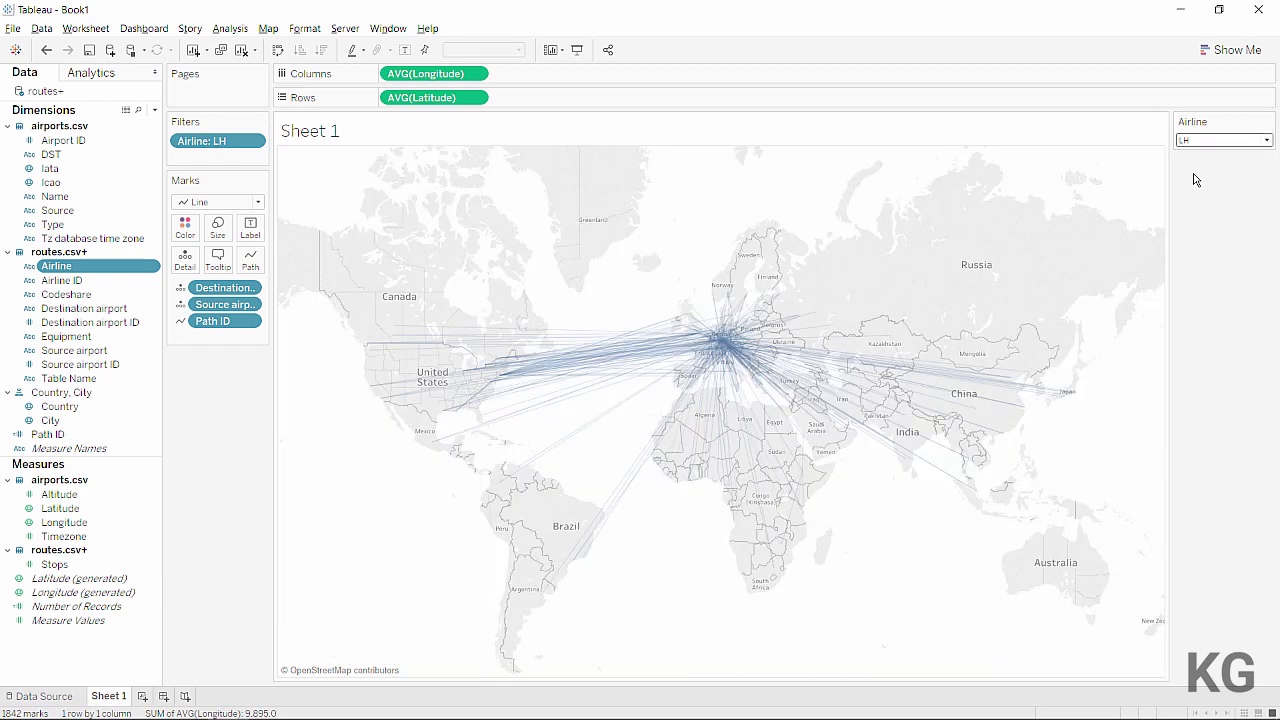
{"action": "mouse_move", "coordinate": [731, 346]}
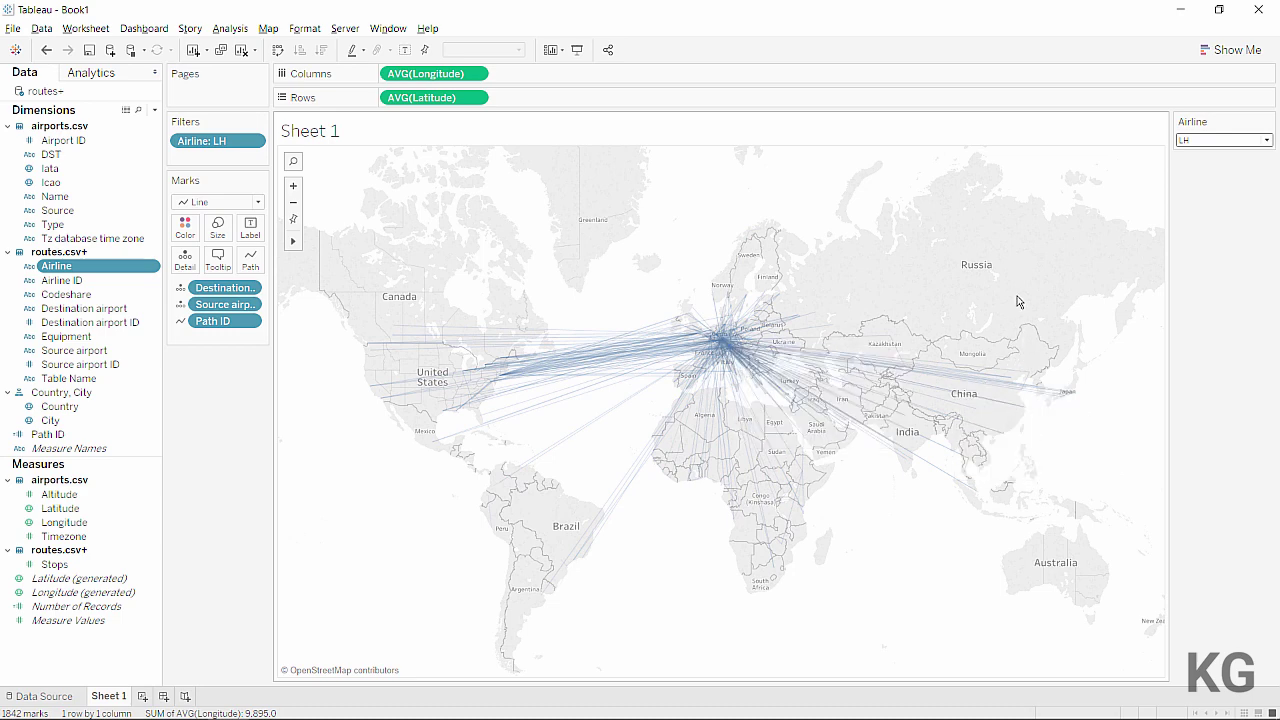
{"action": "left_click", "coordinate": [1264, 141]}
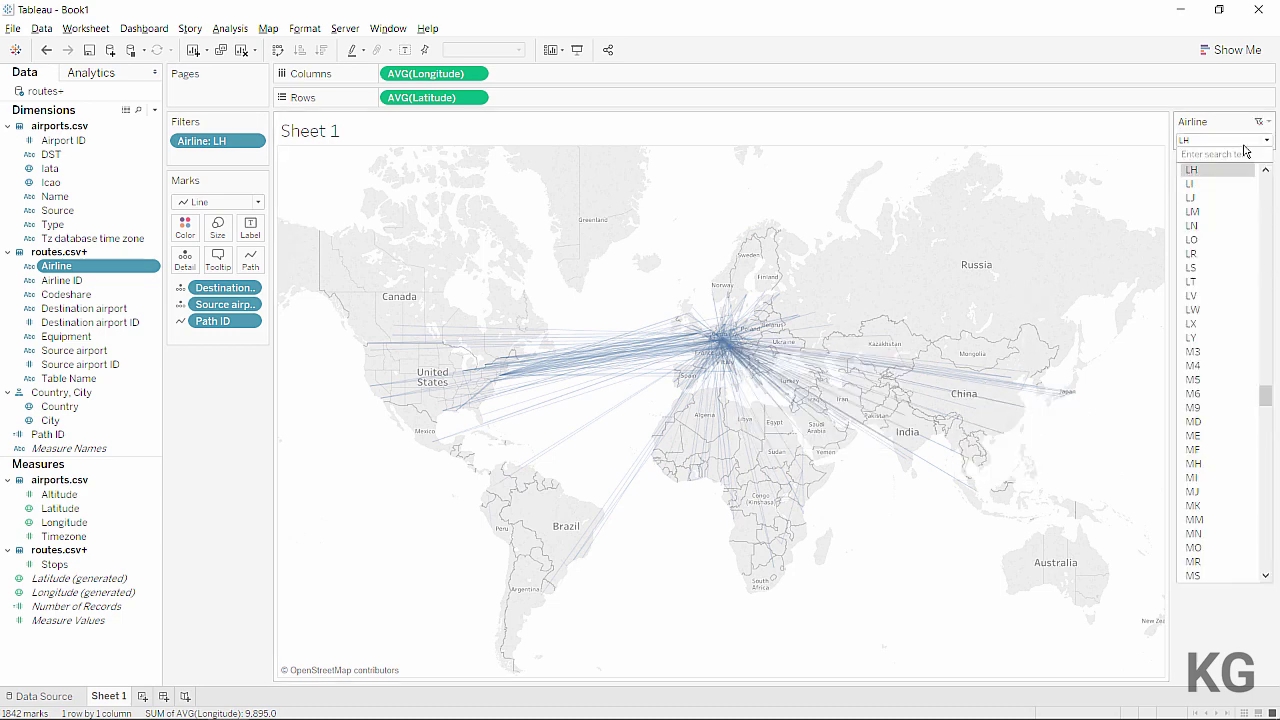
{"action": "type", "text": "AA"}
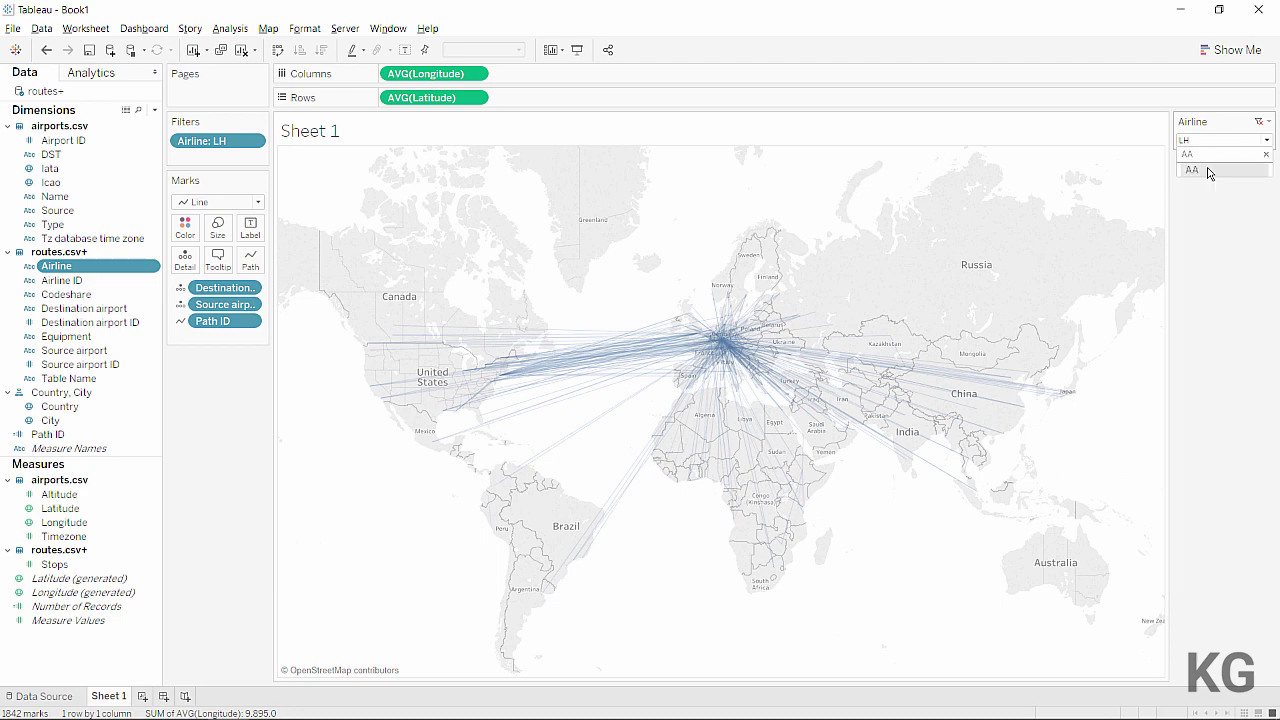
{"action": "left_click", "coordinate": [1200, 170]}
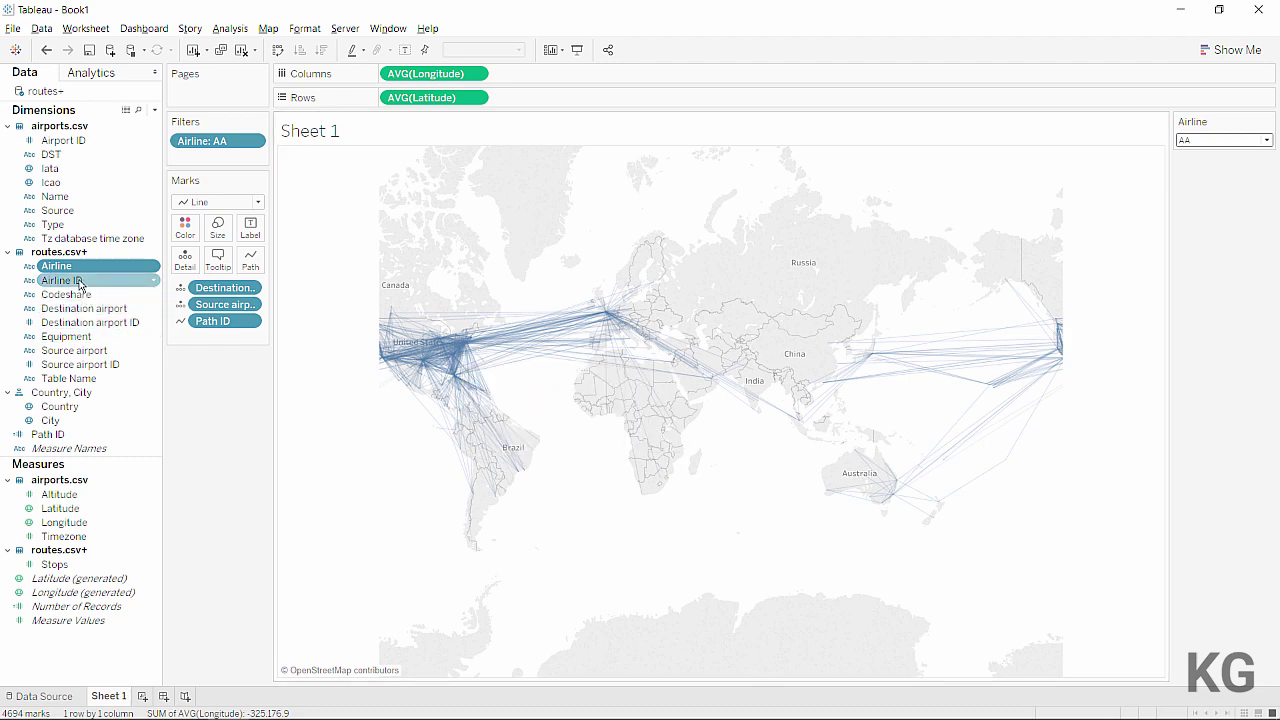
{"action": "left_click_drag", "start_coordinate": [78, 295], "coordinate": [207, 180]}
Step: Filter Codeshare to Null only, cutting the AA map to 2,520 marks
{"action": "left_click_drag", "start_coordinate": [212, 160], "coordinate": [212, 162]}
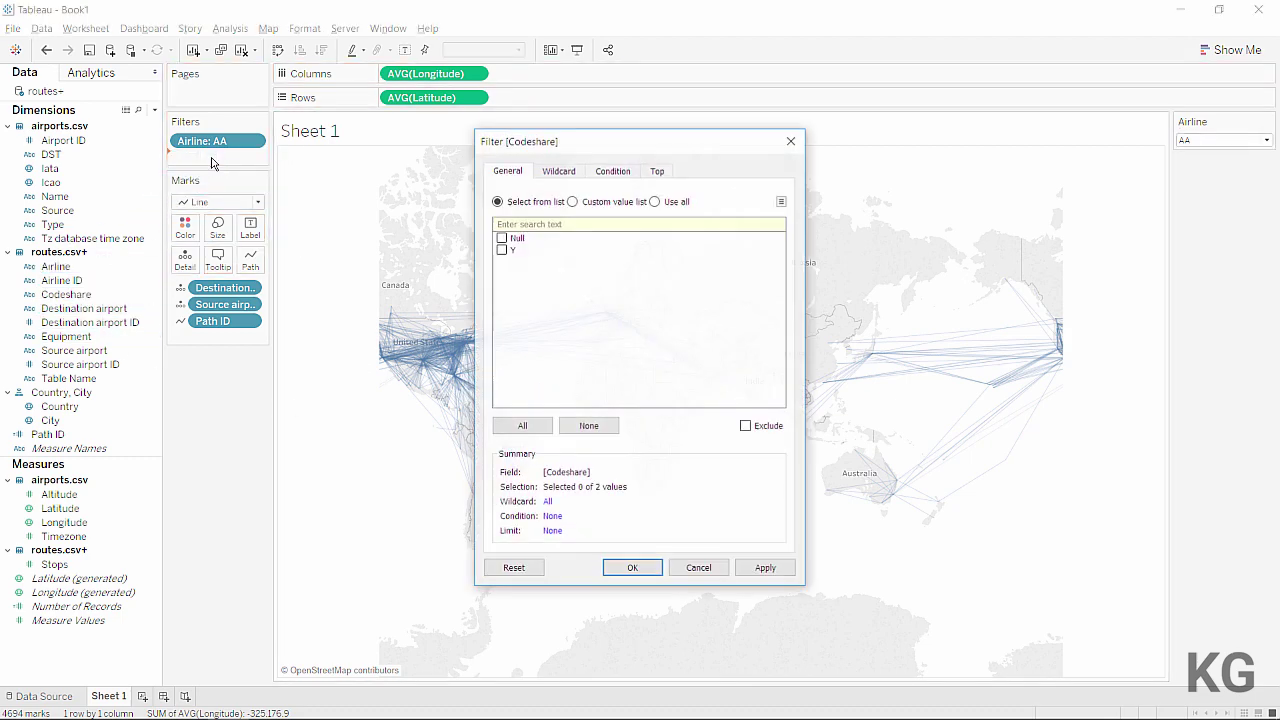
{"action": "left_click", "coordinate": [501, 238]}
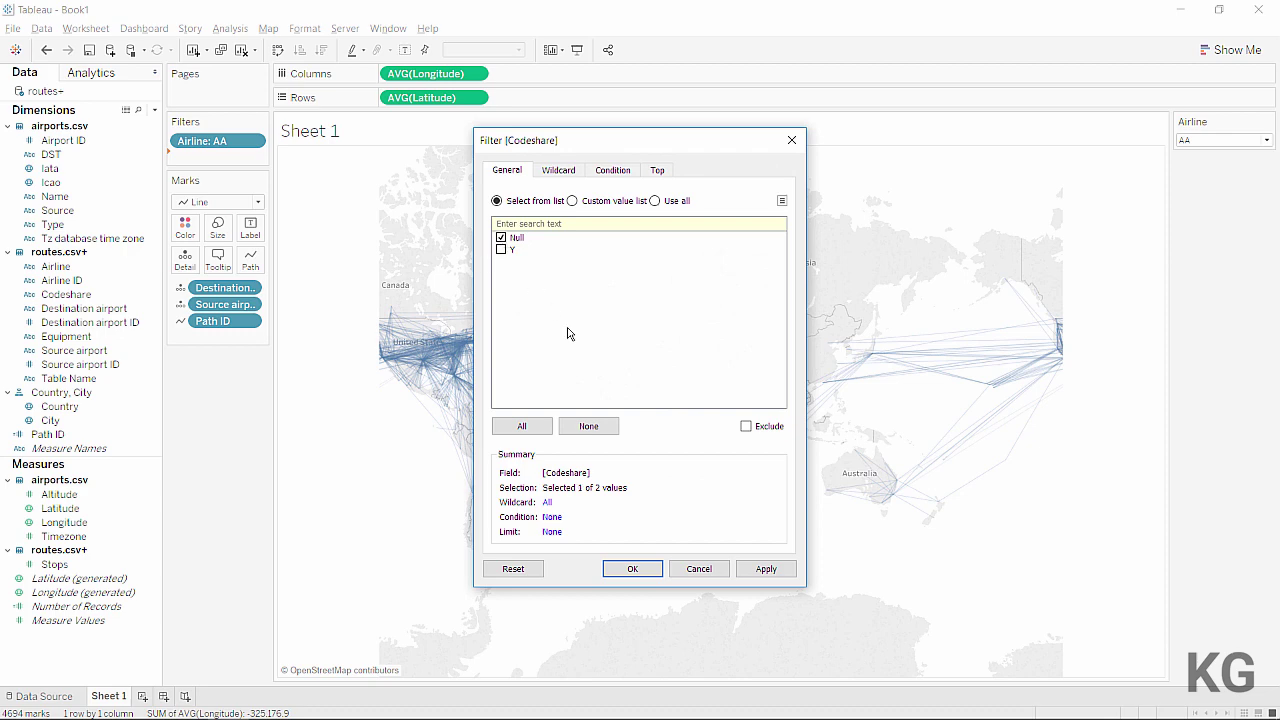
{"action": "left_click", "coordinate": [631, 569]}
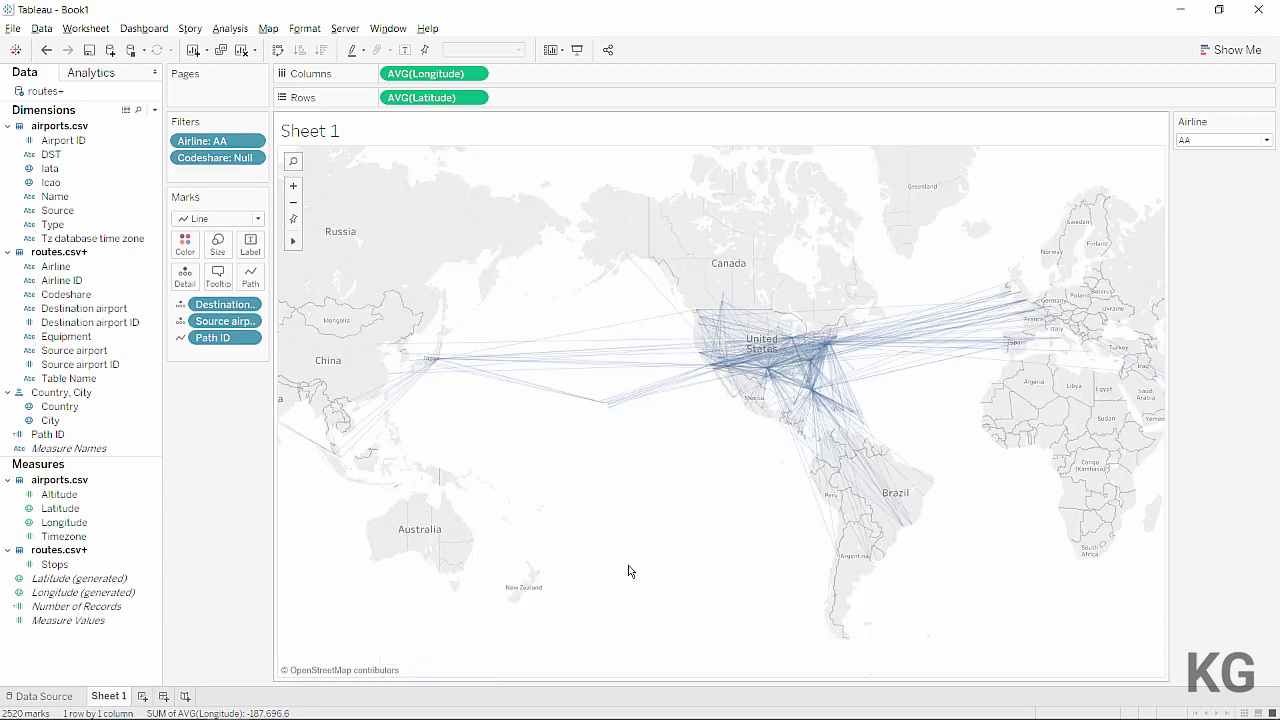